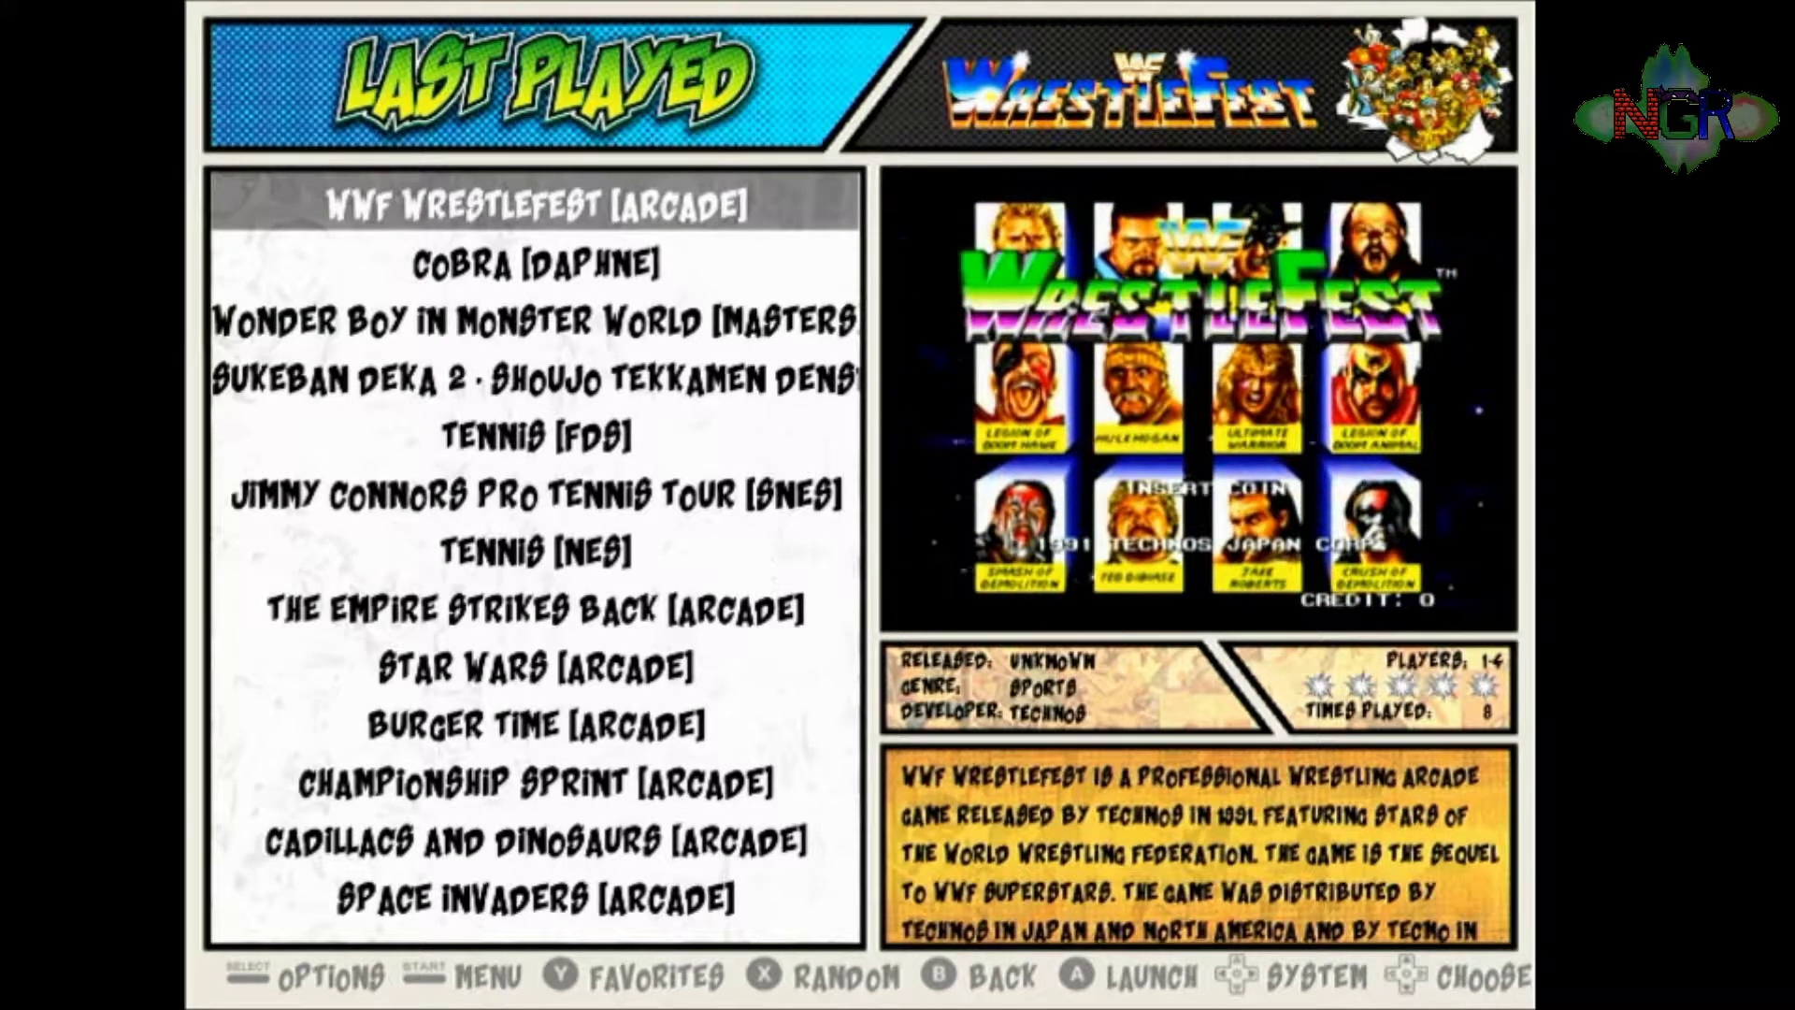
pyautogui.press('Return')
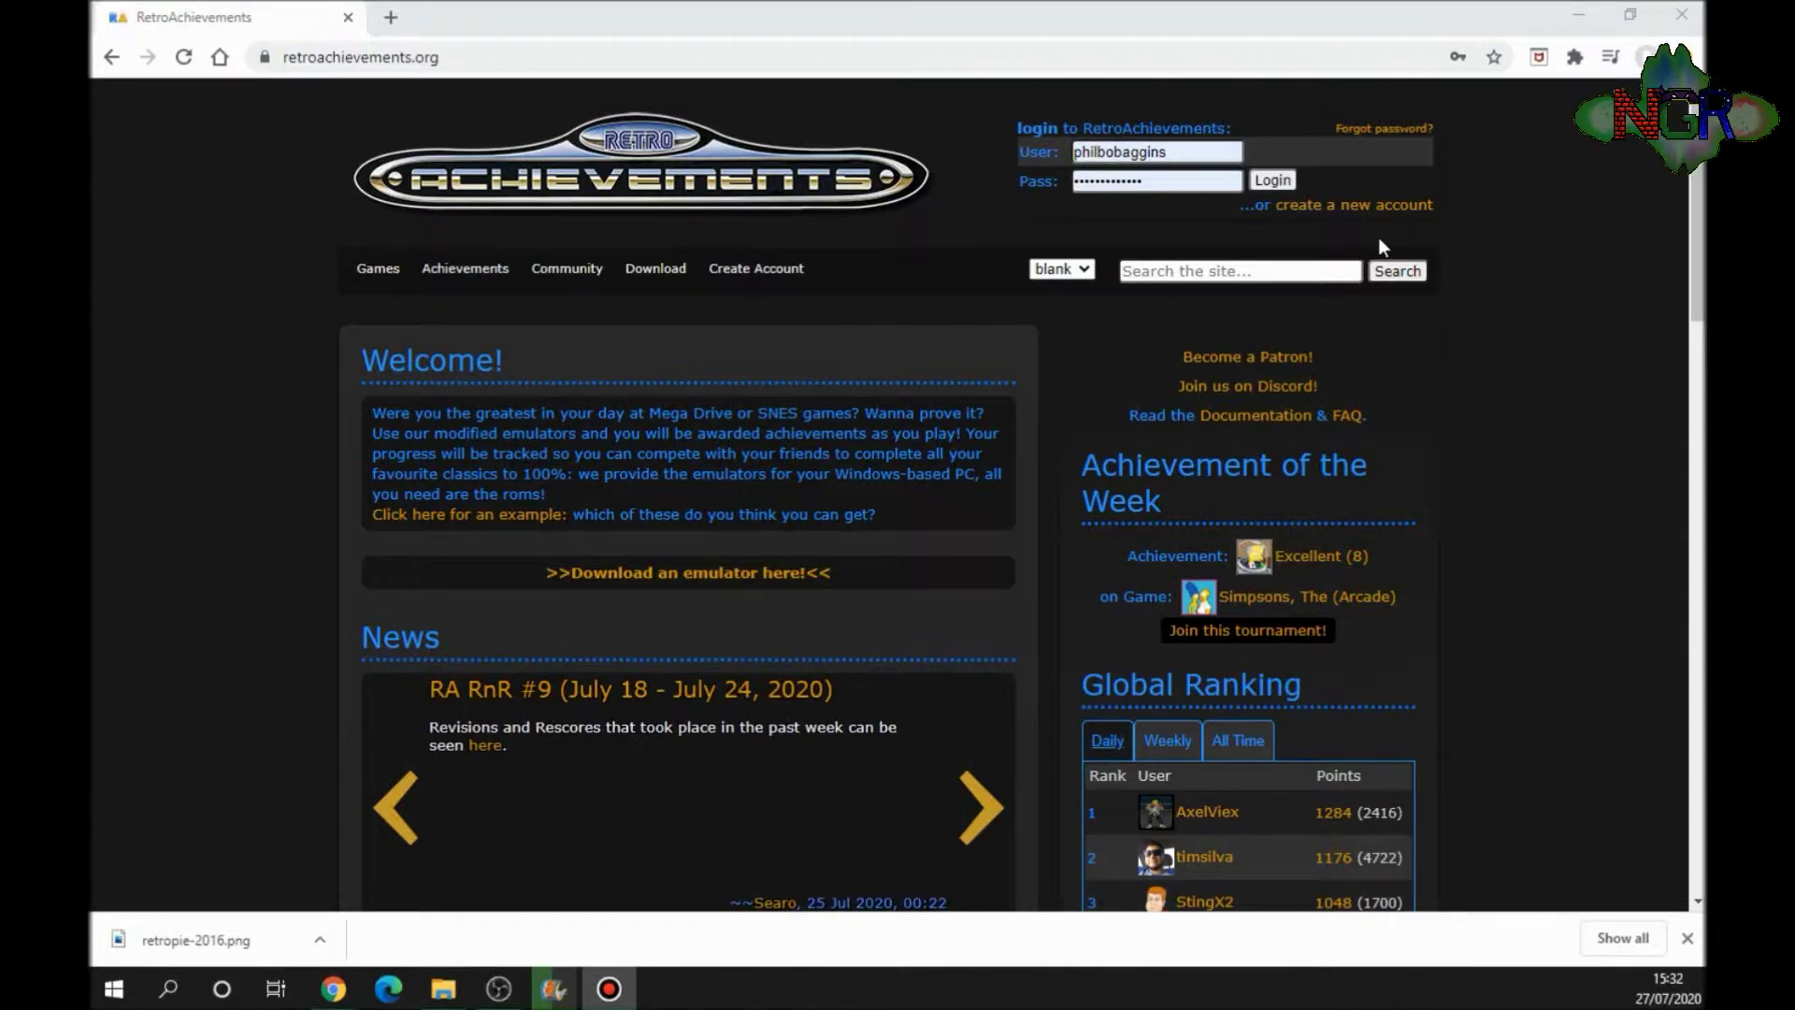
# Step: Log in to the RetroAchievements site with the prefilled account credentials and look over the home page
pyautogui.click(1287, 179)
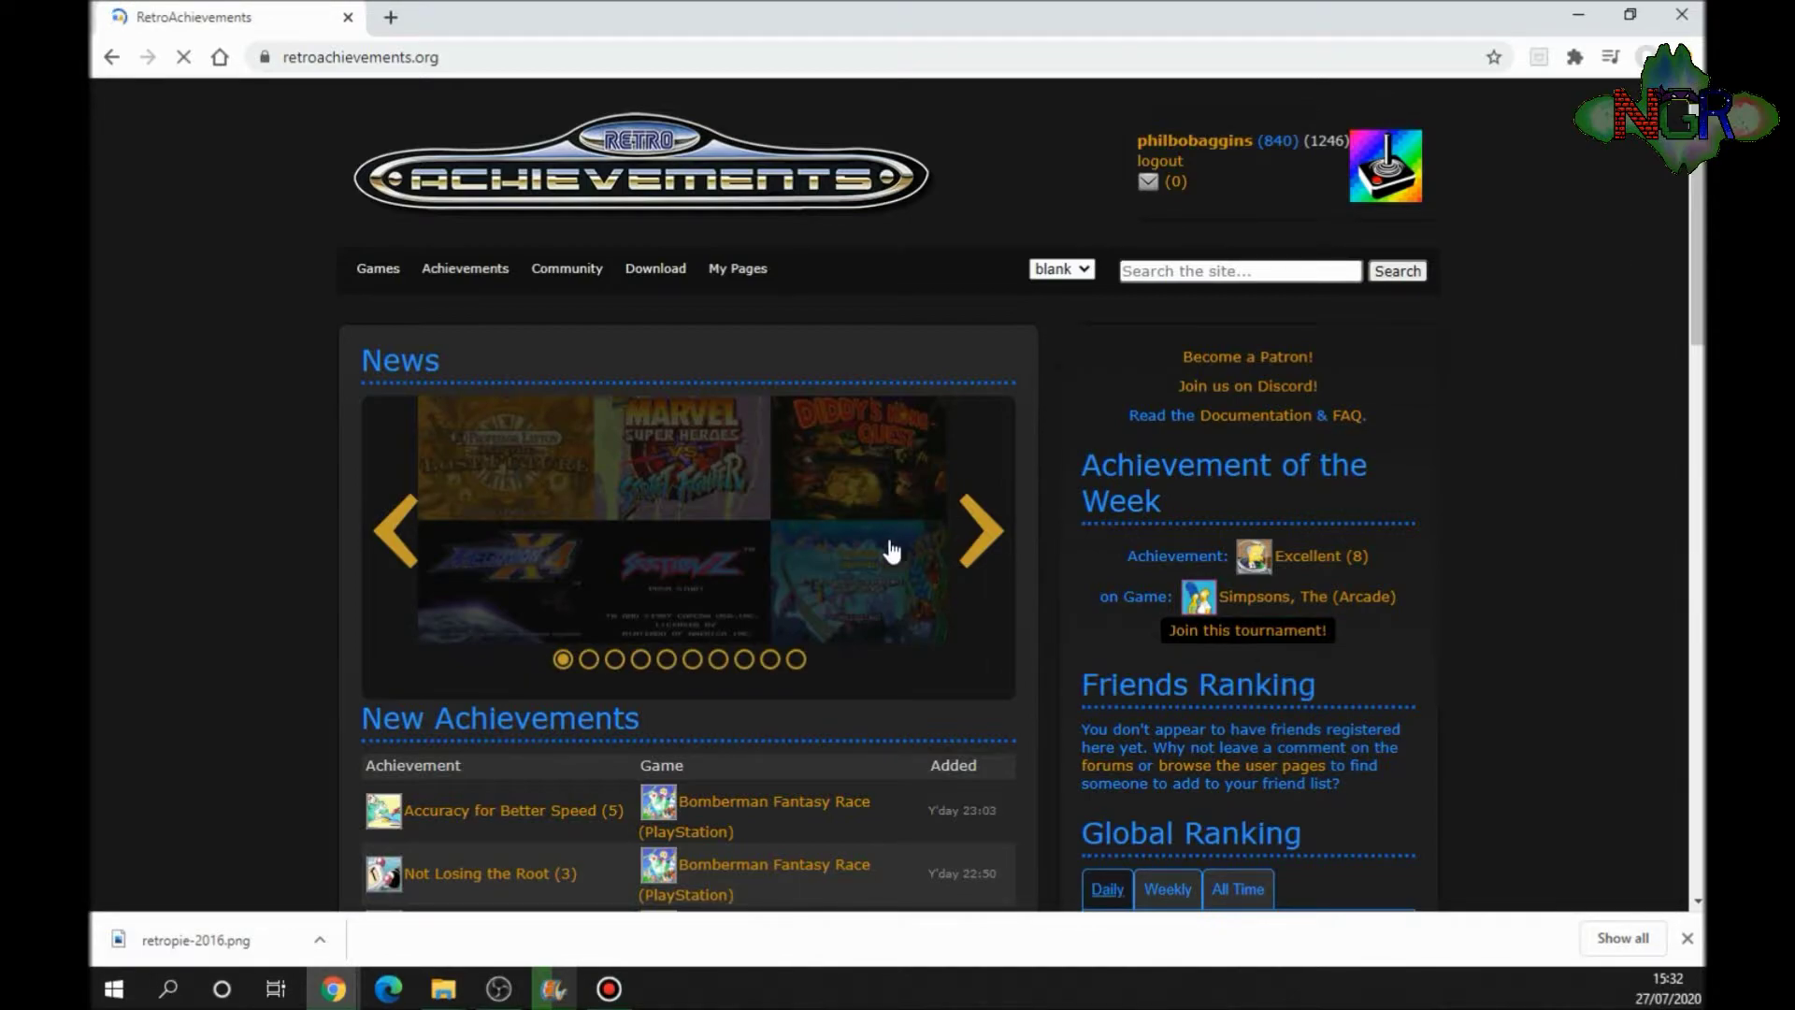
pyautogui.moveTo(724, 572)
pyautogui.scroll(-7, 246, 495)
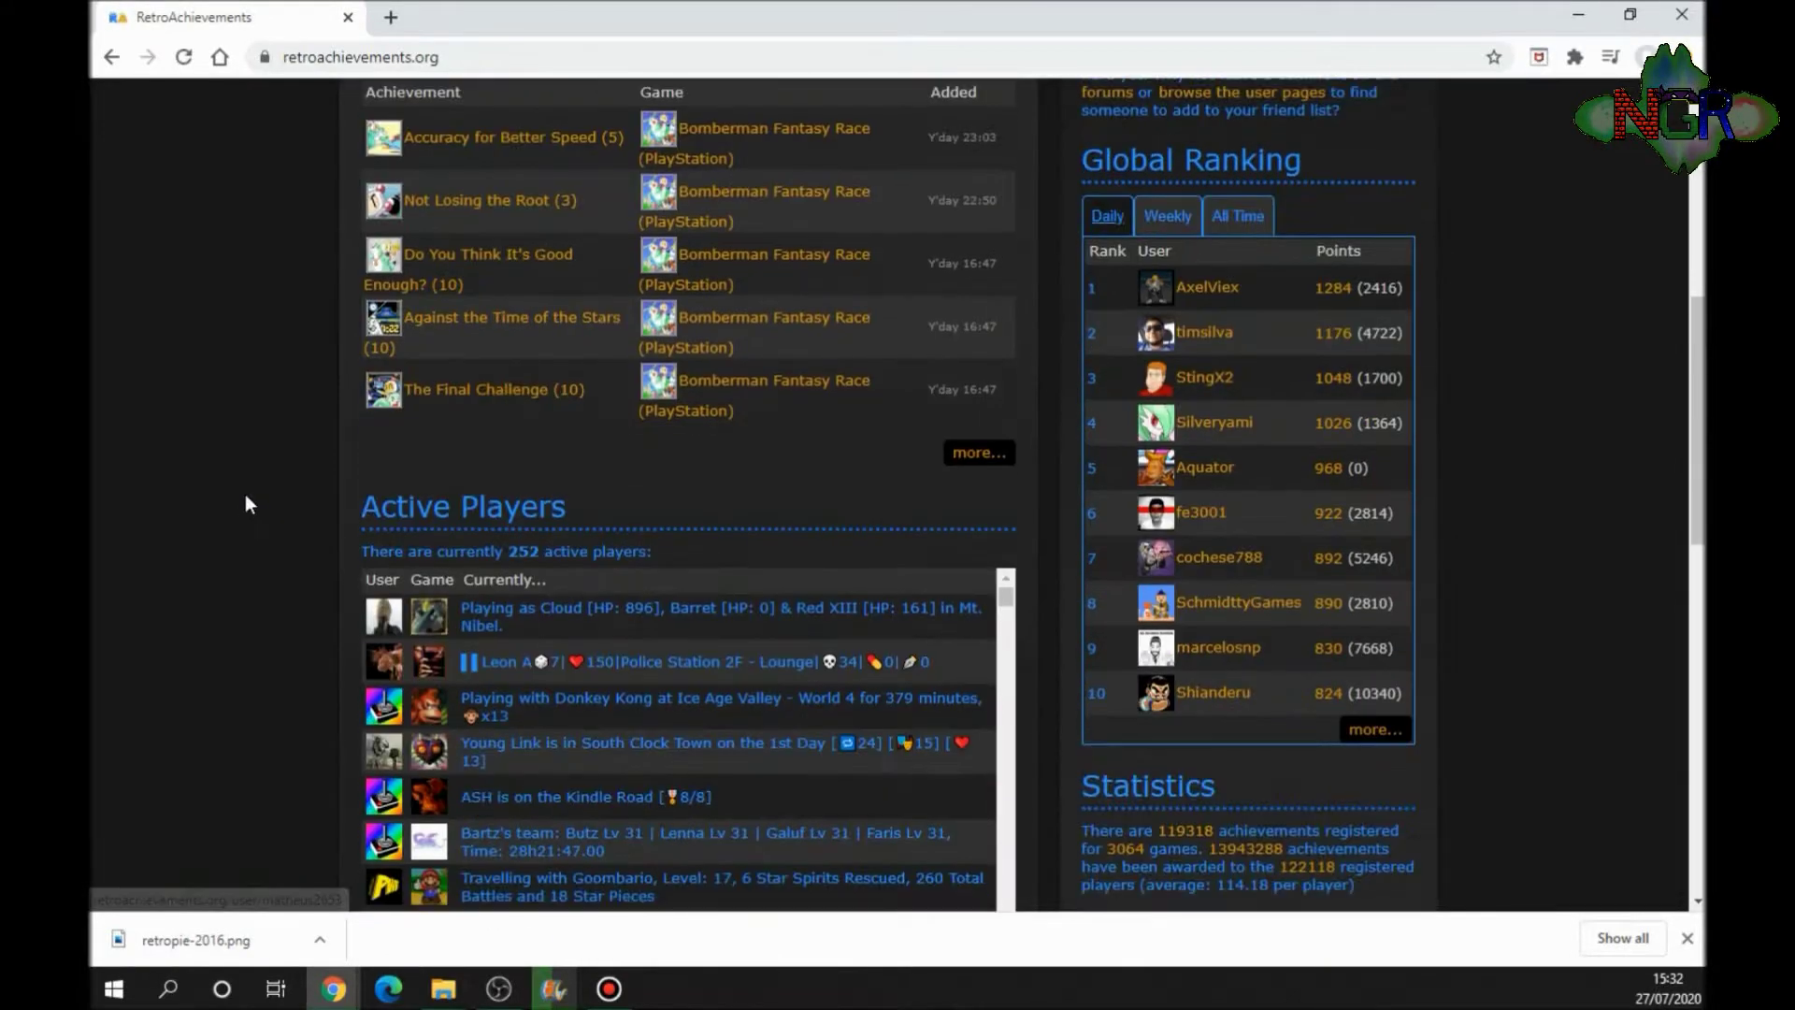
pyautogui.scroll(7, 247, 503)
# Step: Search the RetroAchievements site for "the simpsons" and look through the results
pyautogui.click(1201, 281)
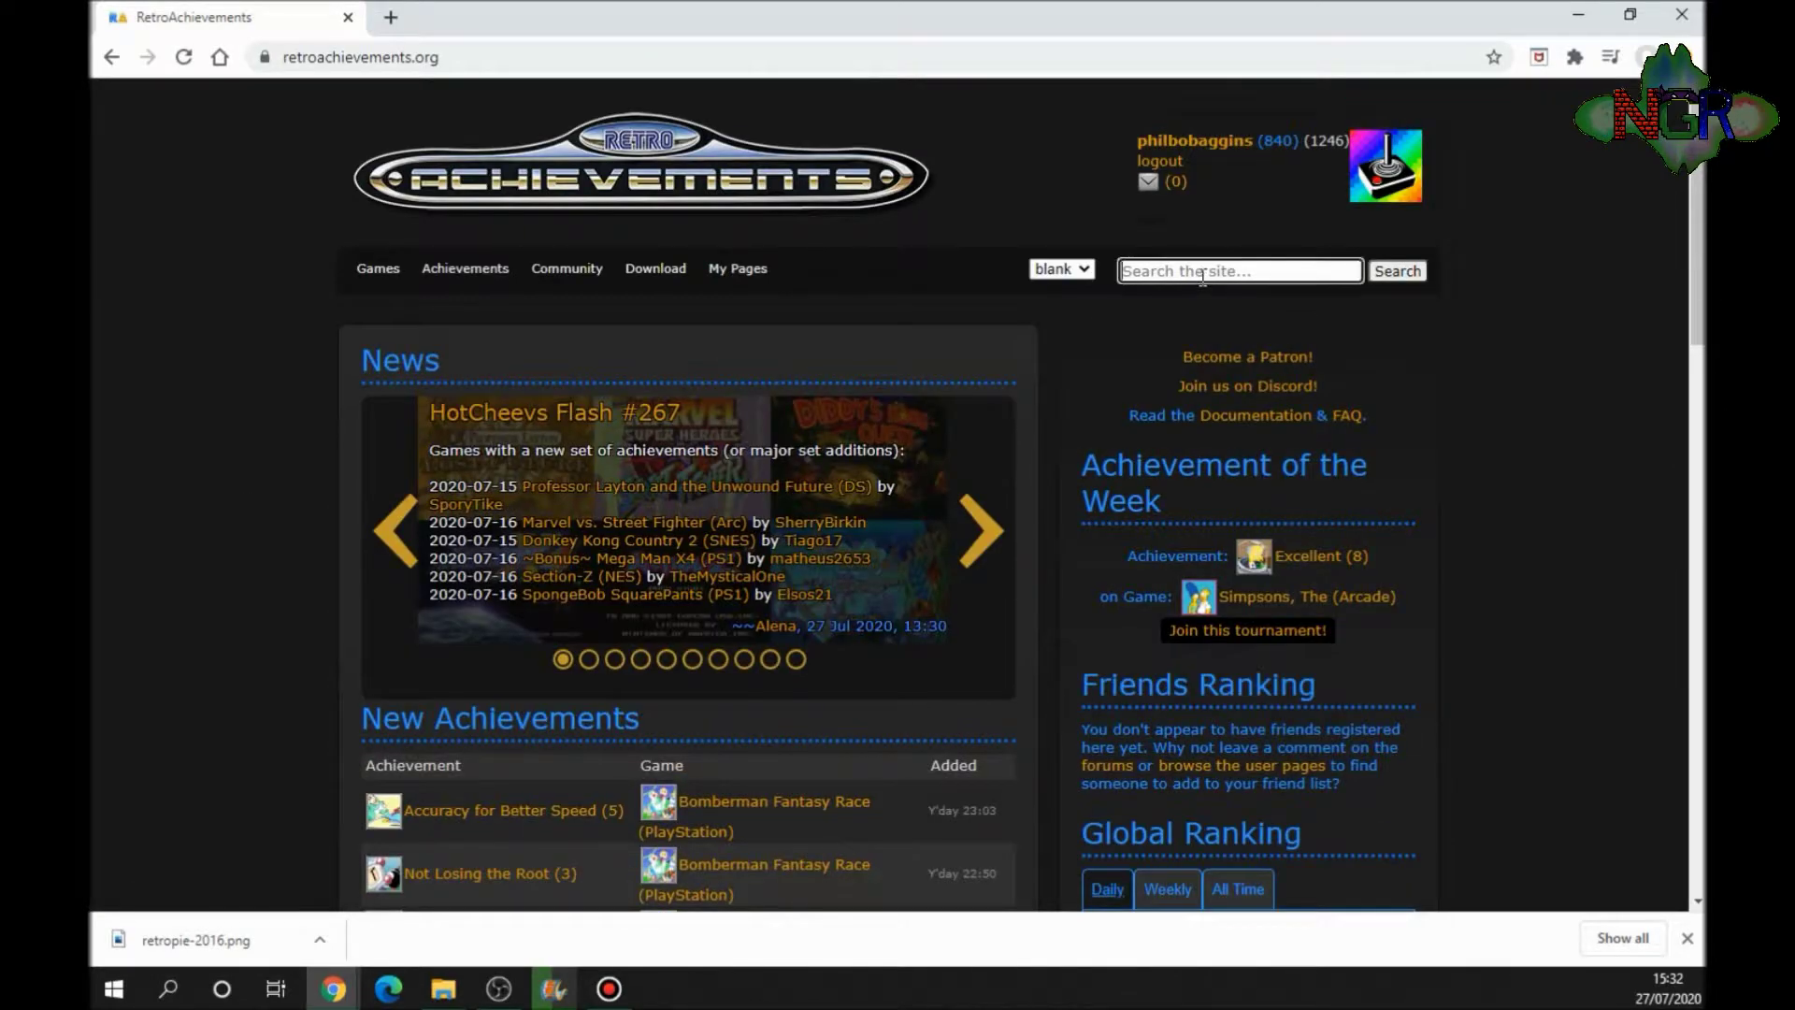
pyautogui.write('the simpsun')
pyautogui.press('BackSpace')
pyautogui.press('BackSpace')
pyautogui.press('BackSpace')
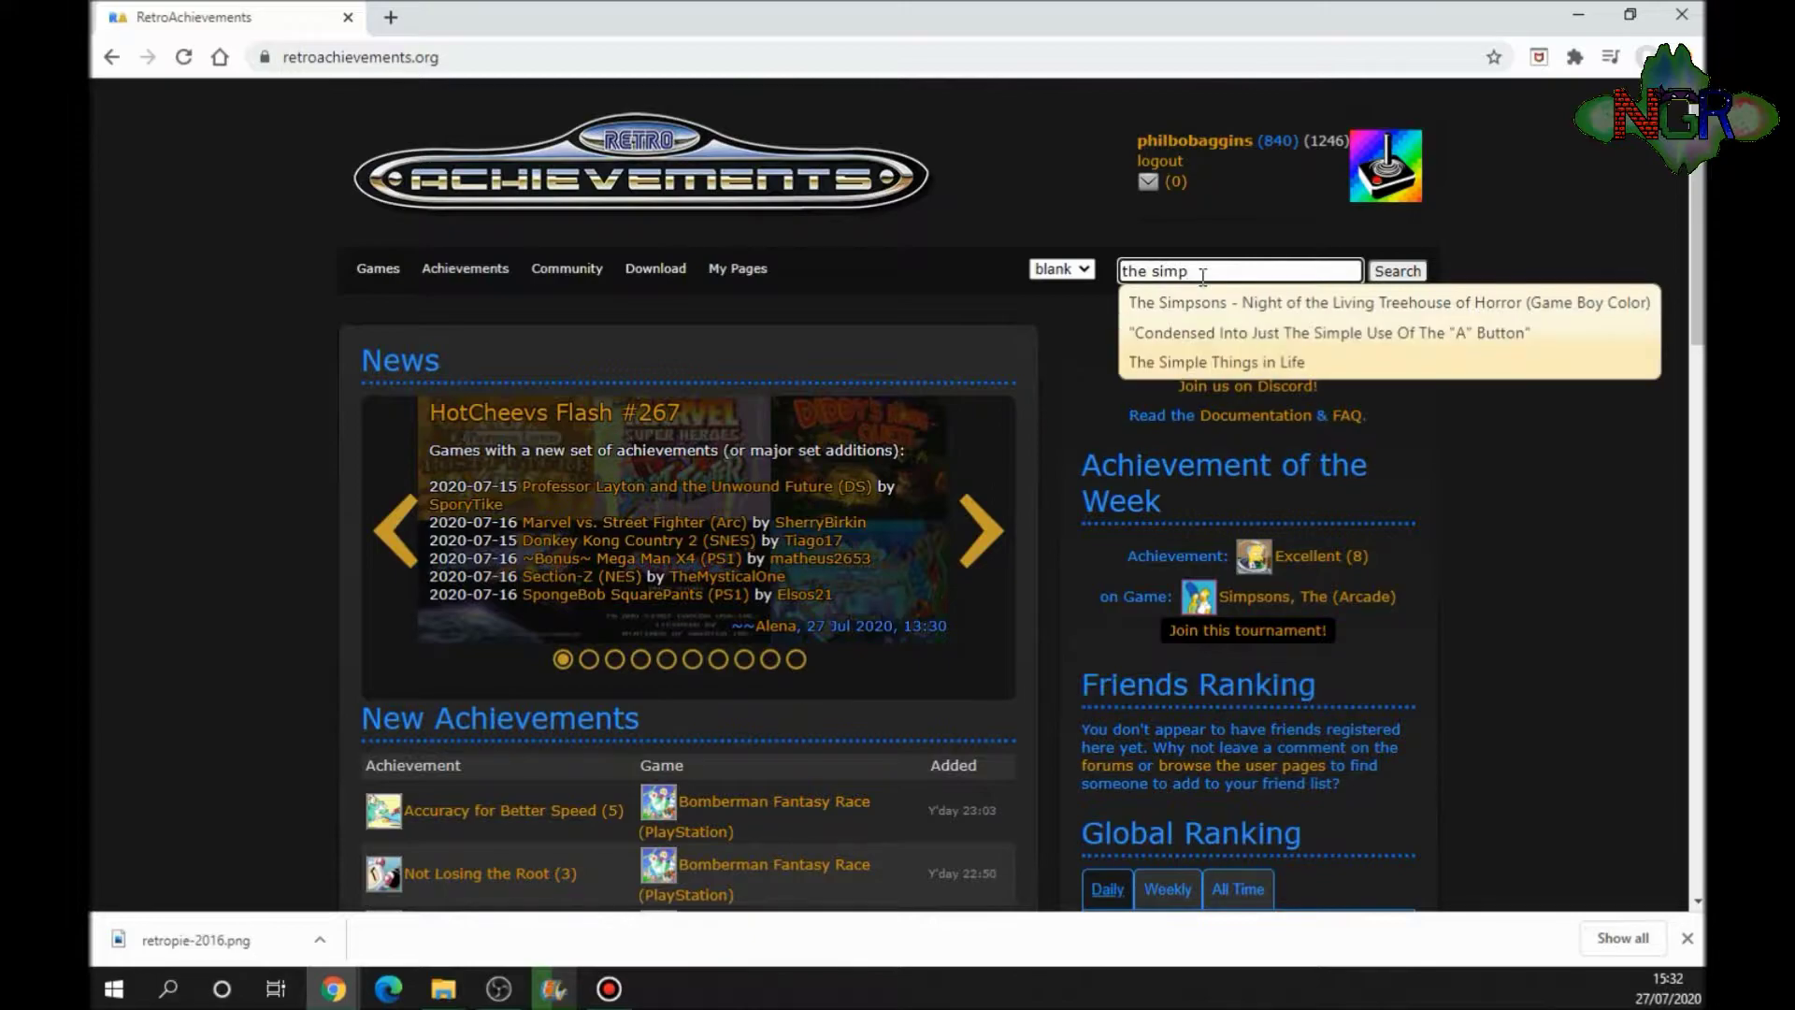
pyautogui.write('sons')
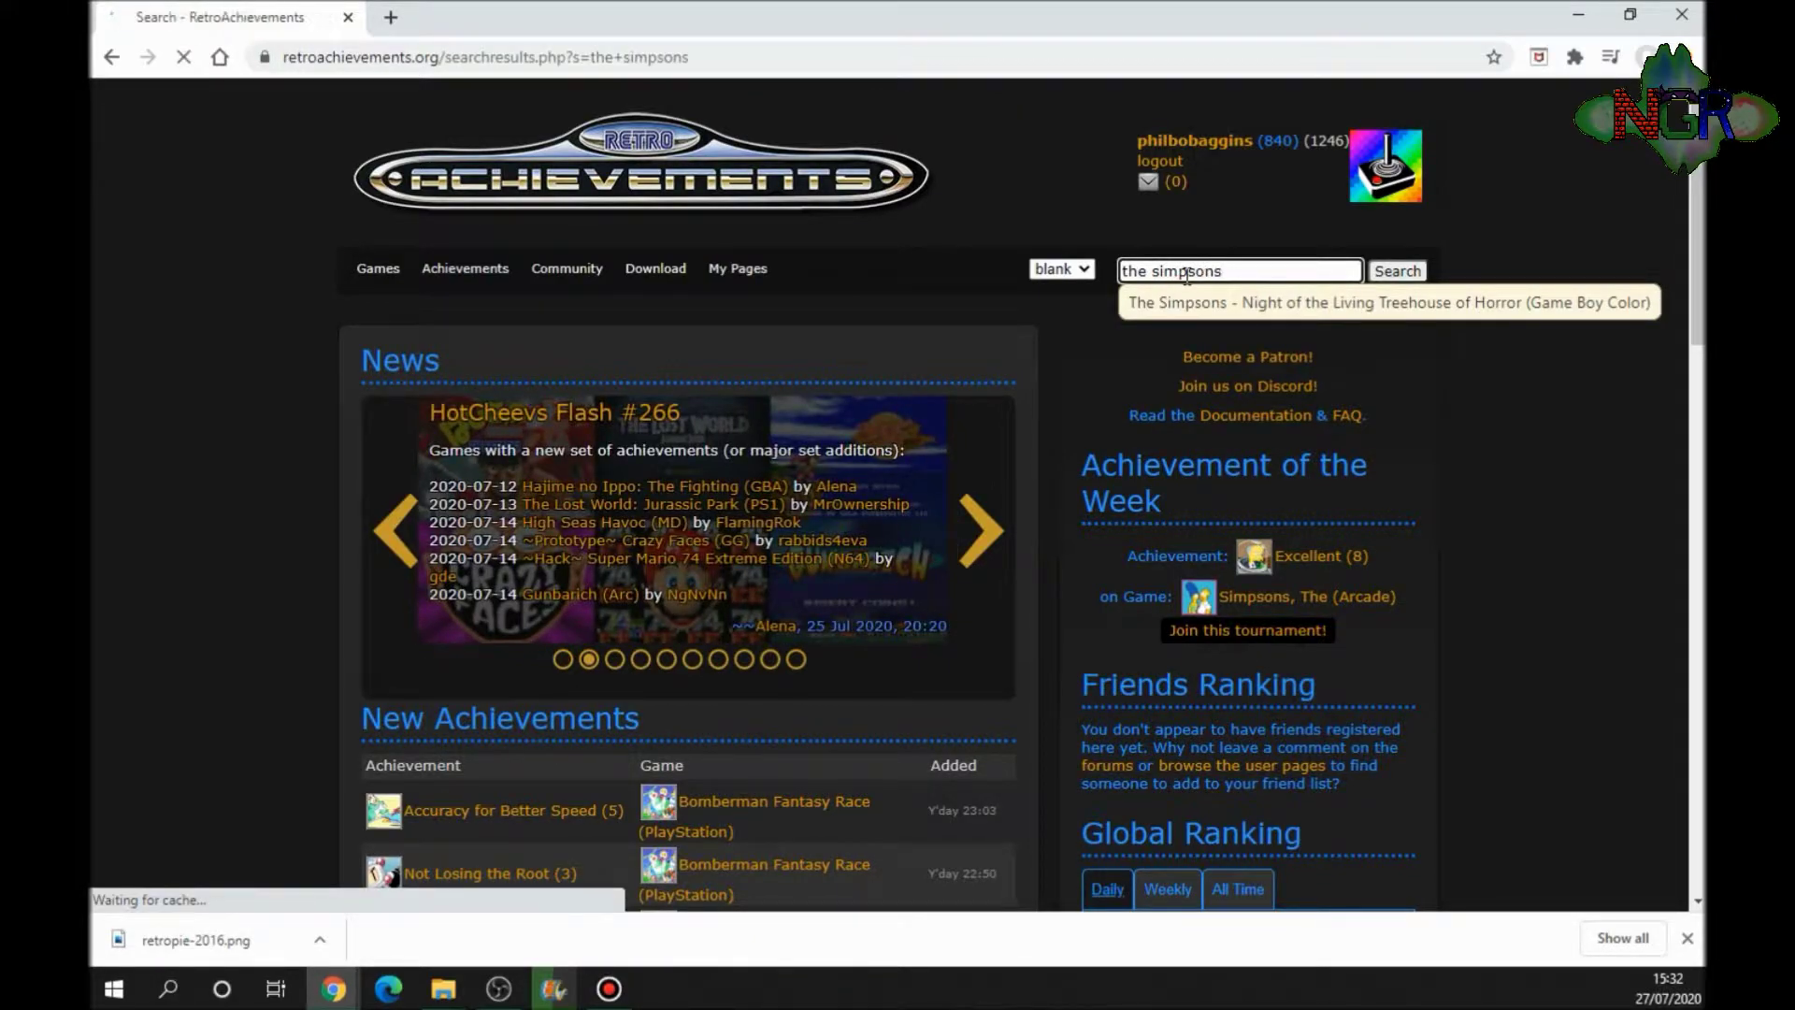
pyautogui.scroll(-10, 345, 415)
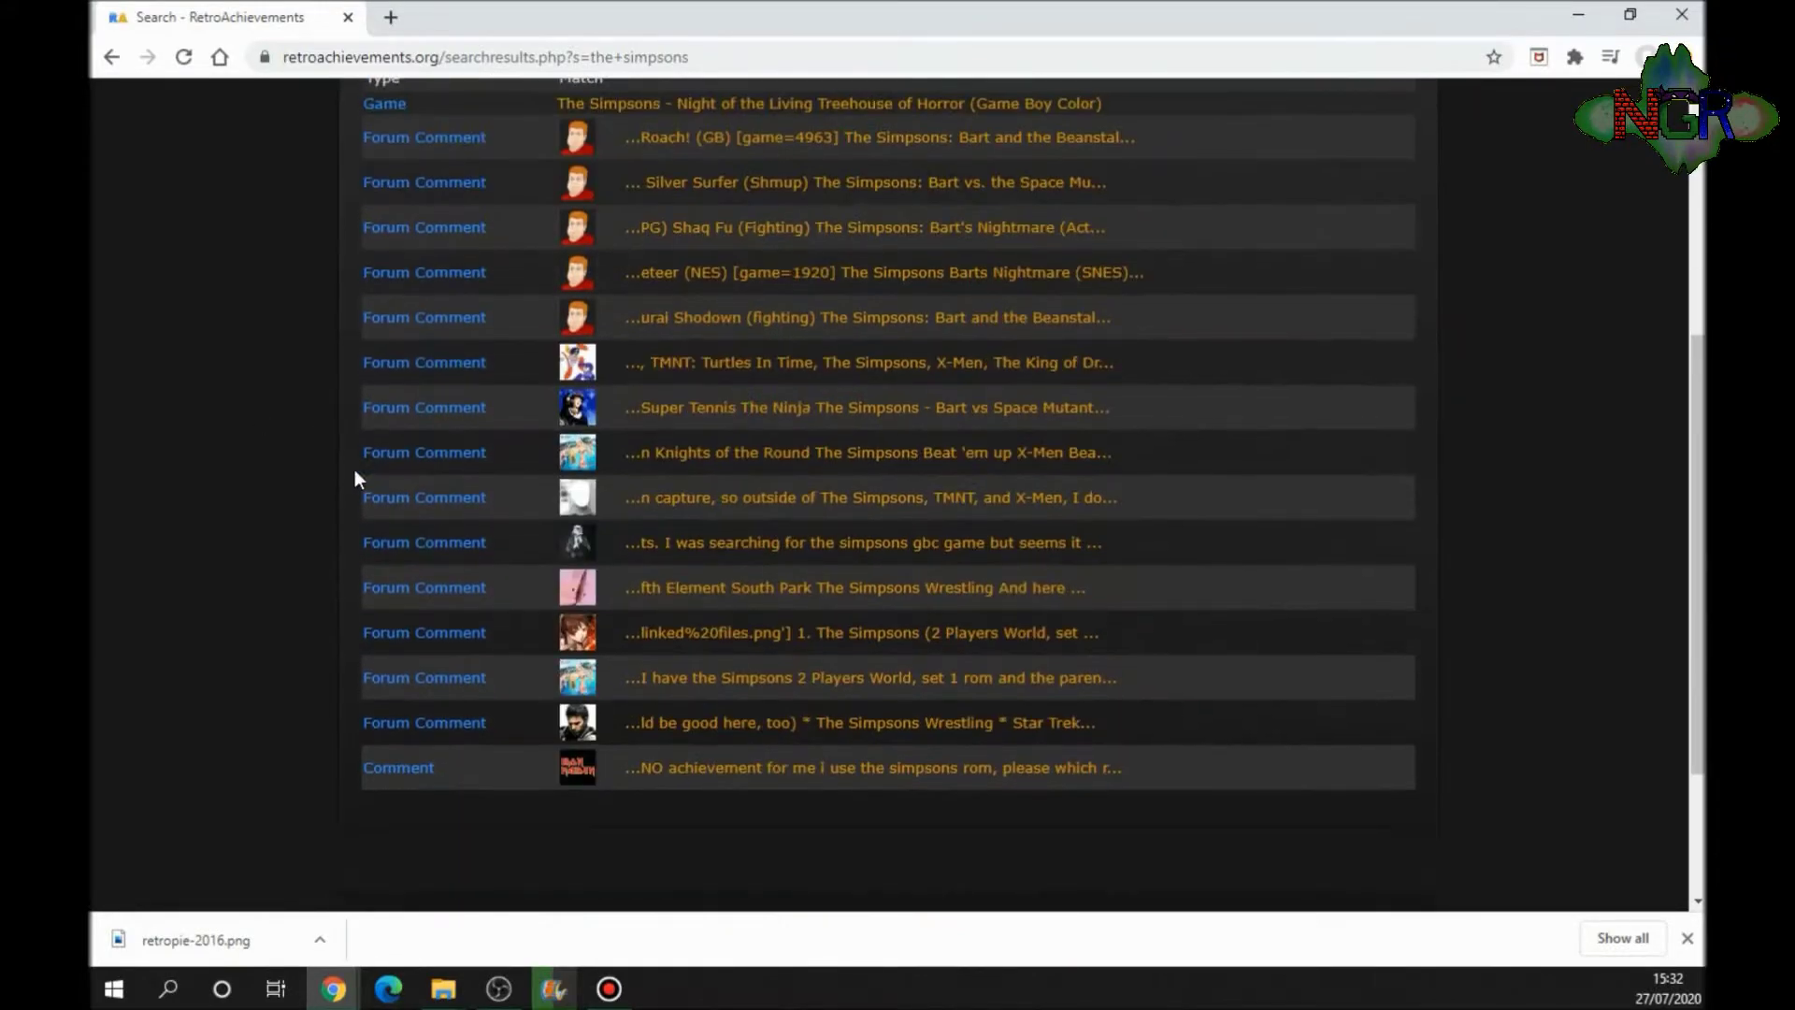
pyautogui.scroll(10, 354, 473)
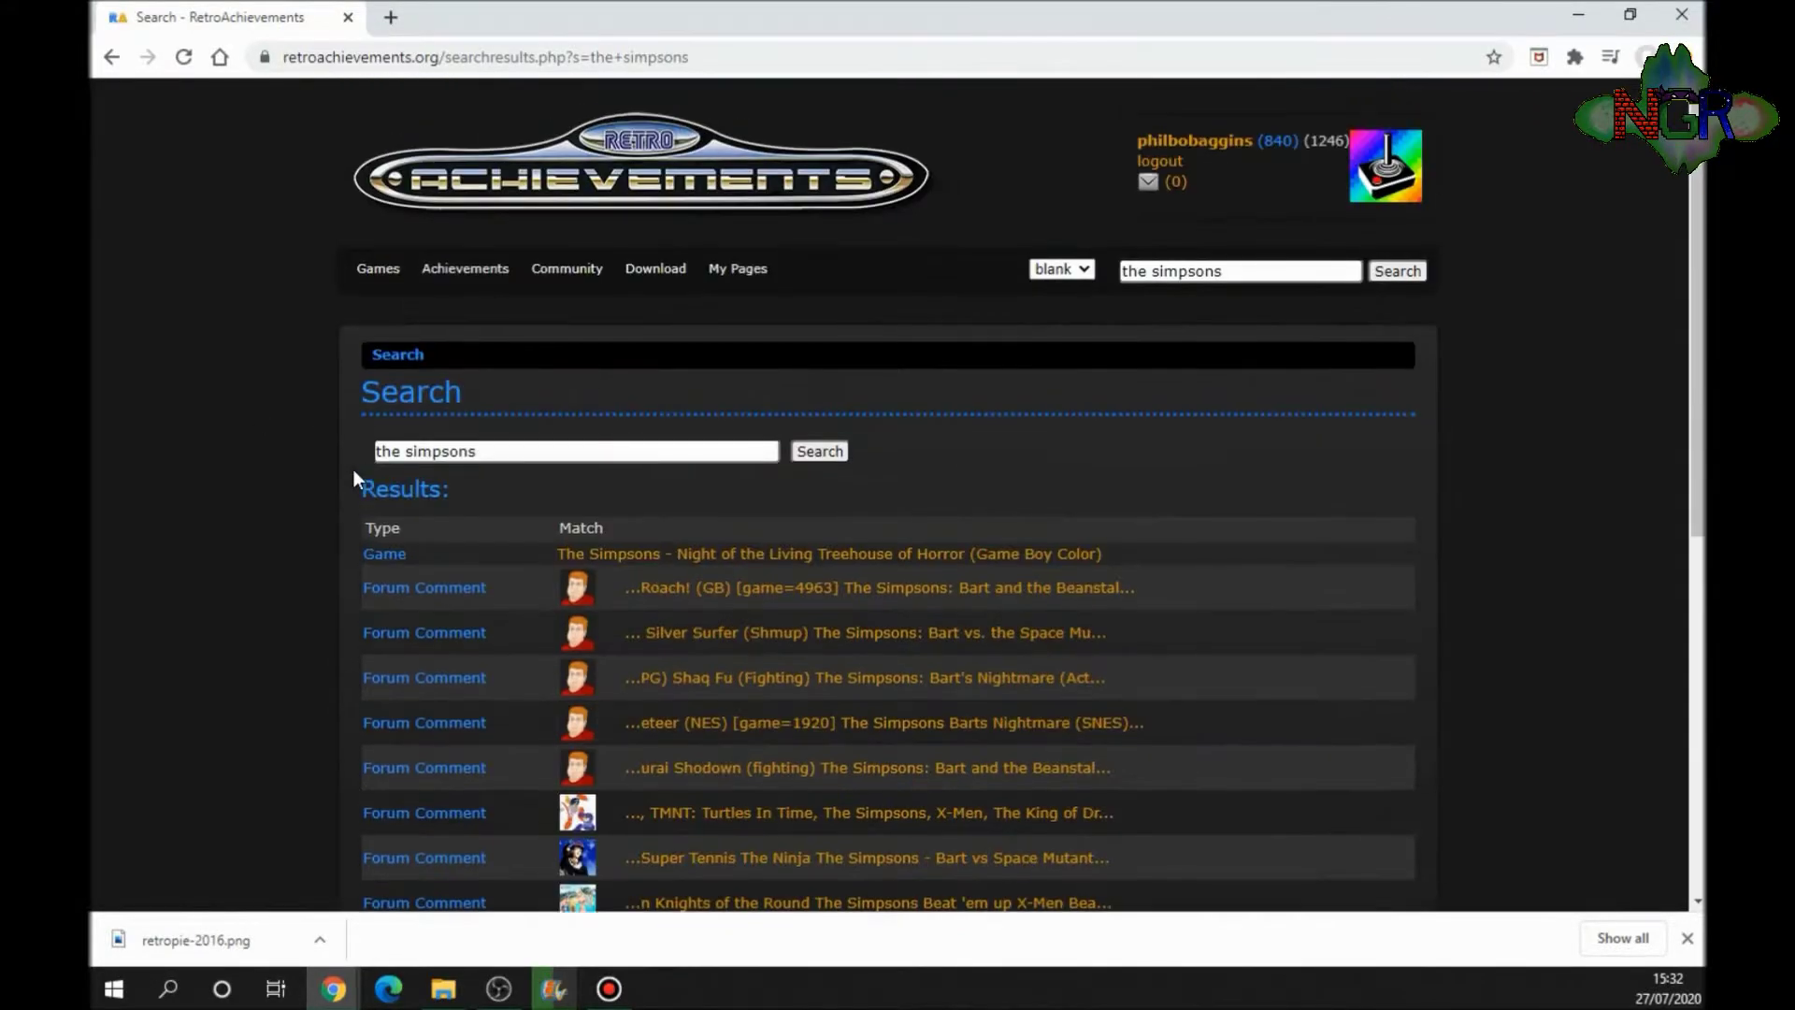
# Step: Show the list of Commonly Won Achievements and look over its entries
pyautogui.click(445, 273)
pyautogui.click(464, 353)
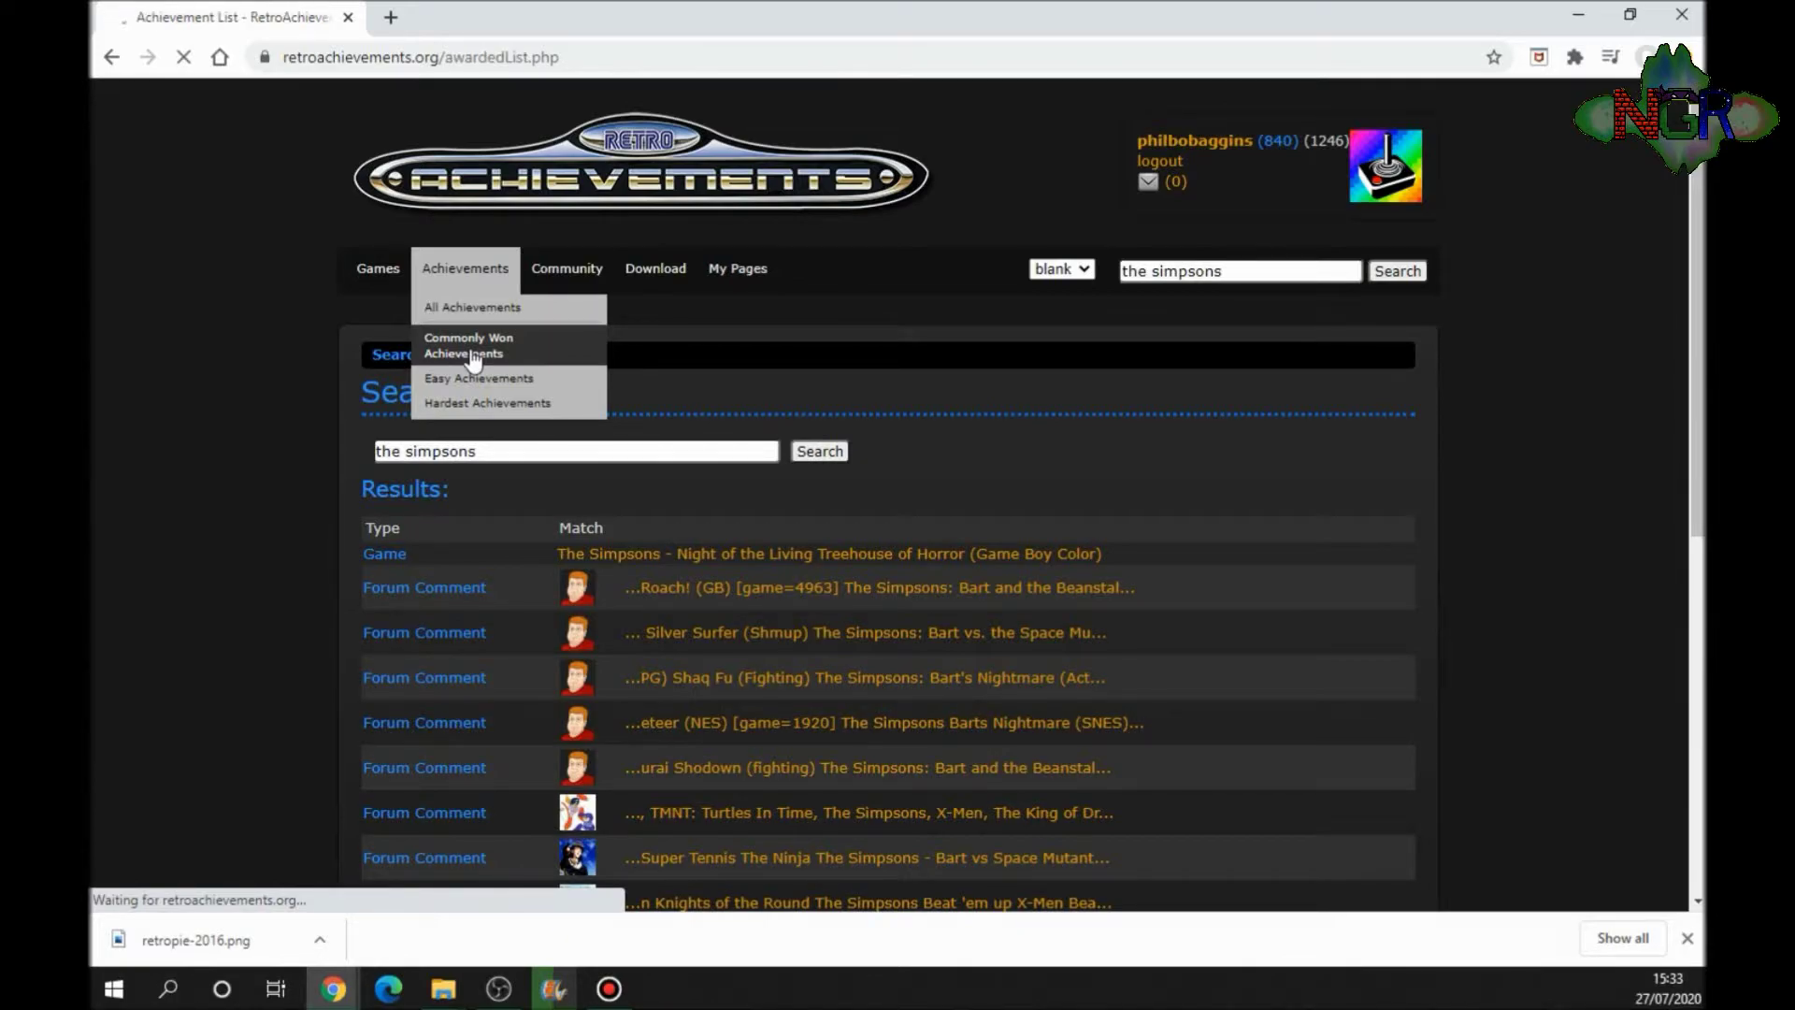
pyautogui.scroll(-3, 183, 456)
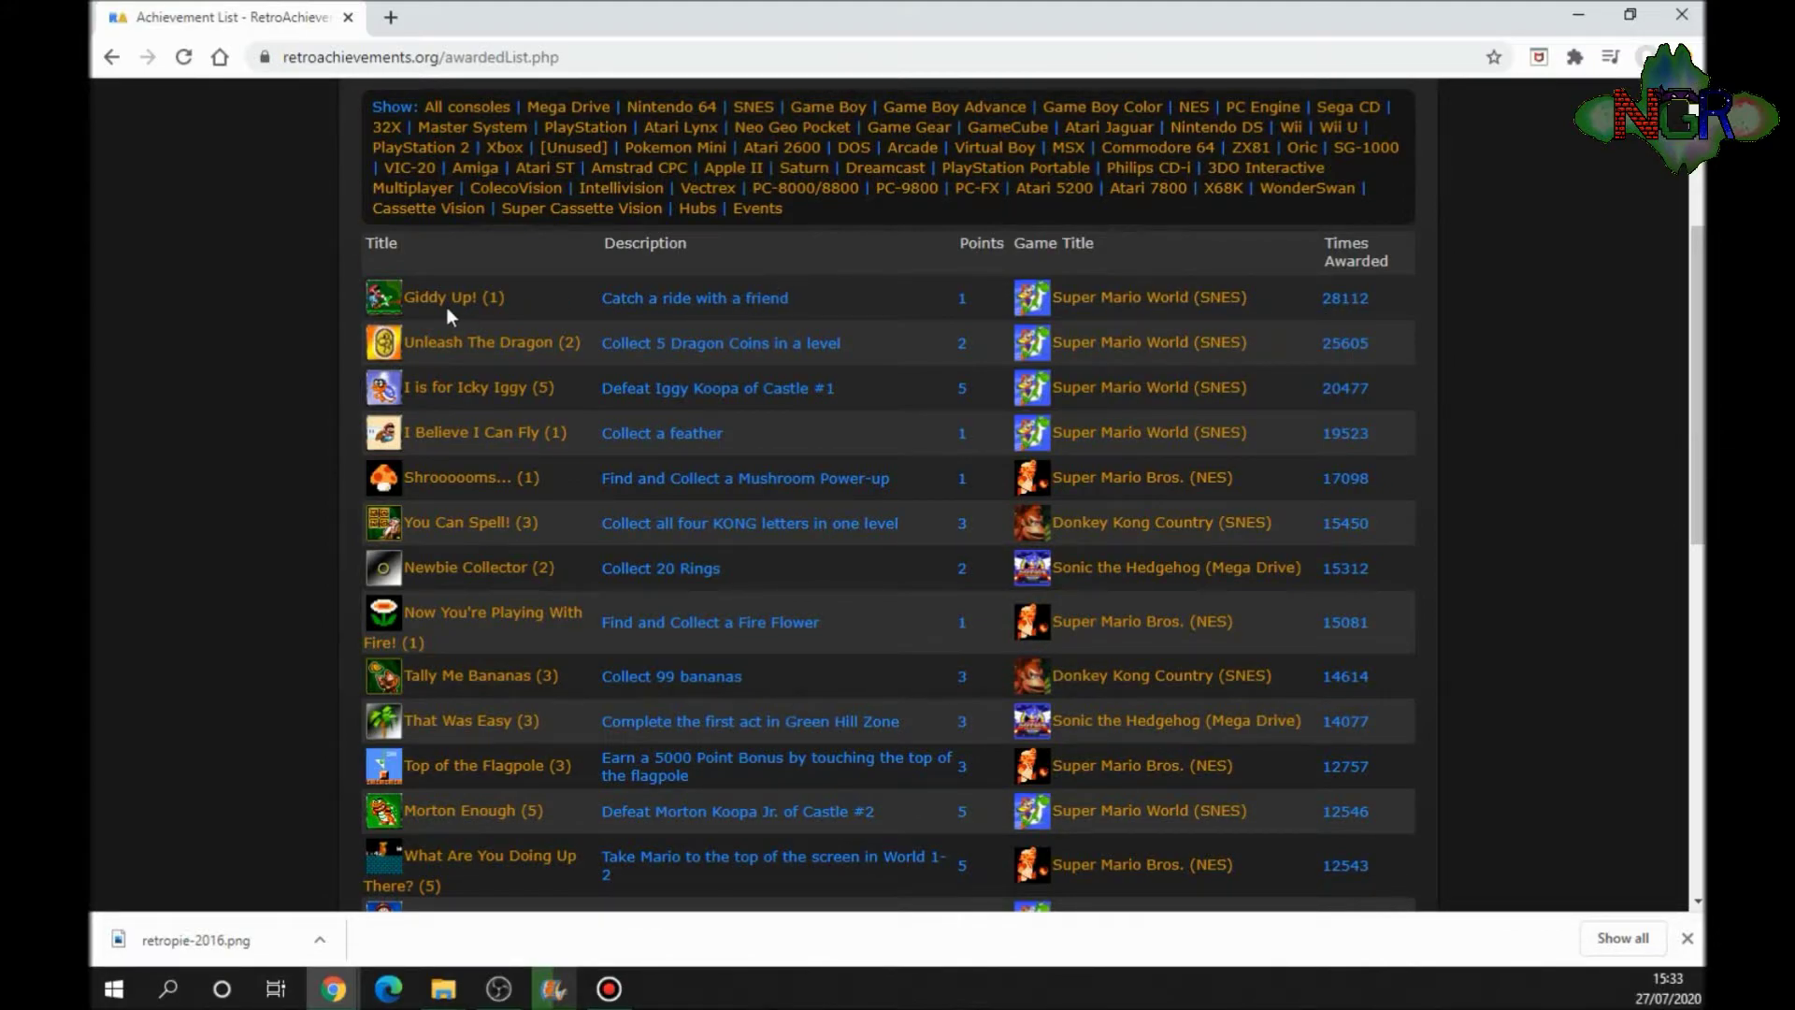
pyautogui.moveTo(493, 303)
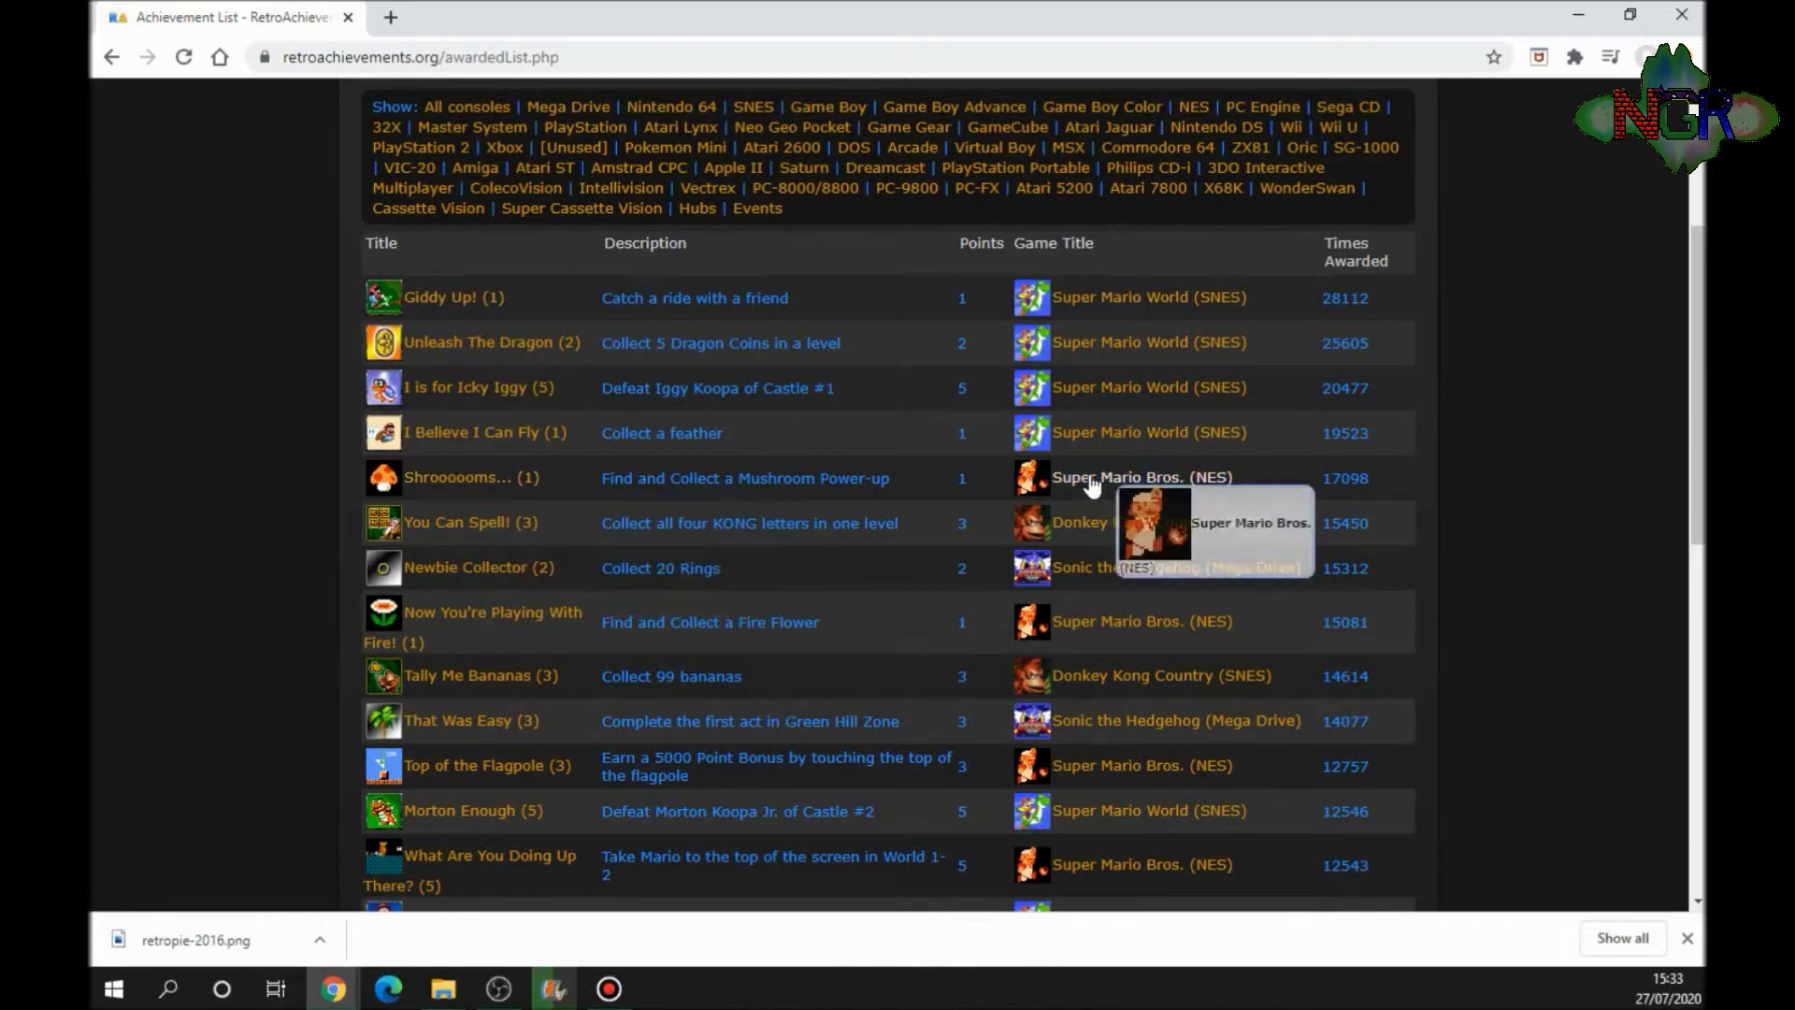
# Step: View the details and comments of the Super Mario Bros. achievement for collecting a Mushroom Power-up
pyautogui.click(467, 478)
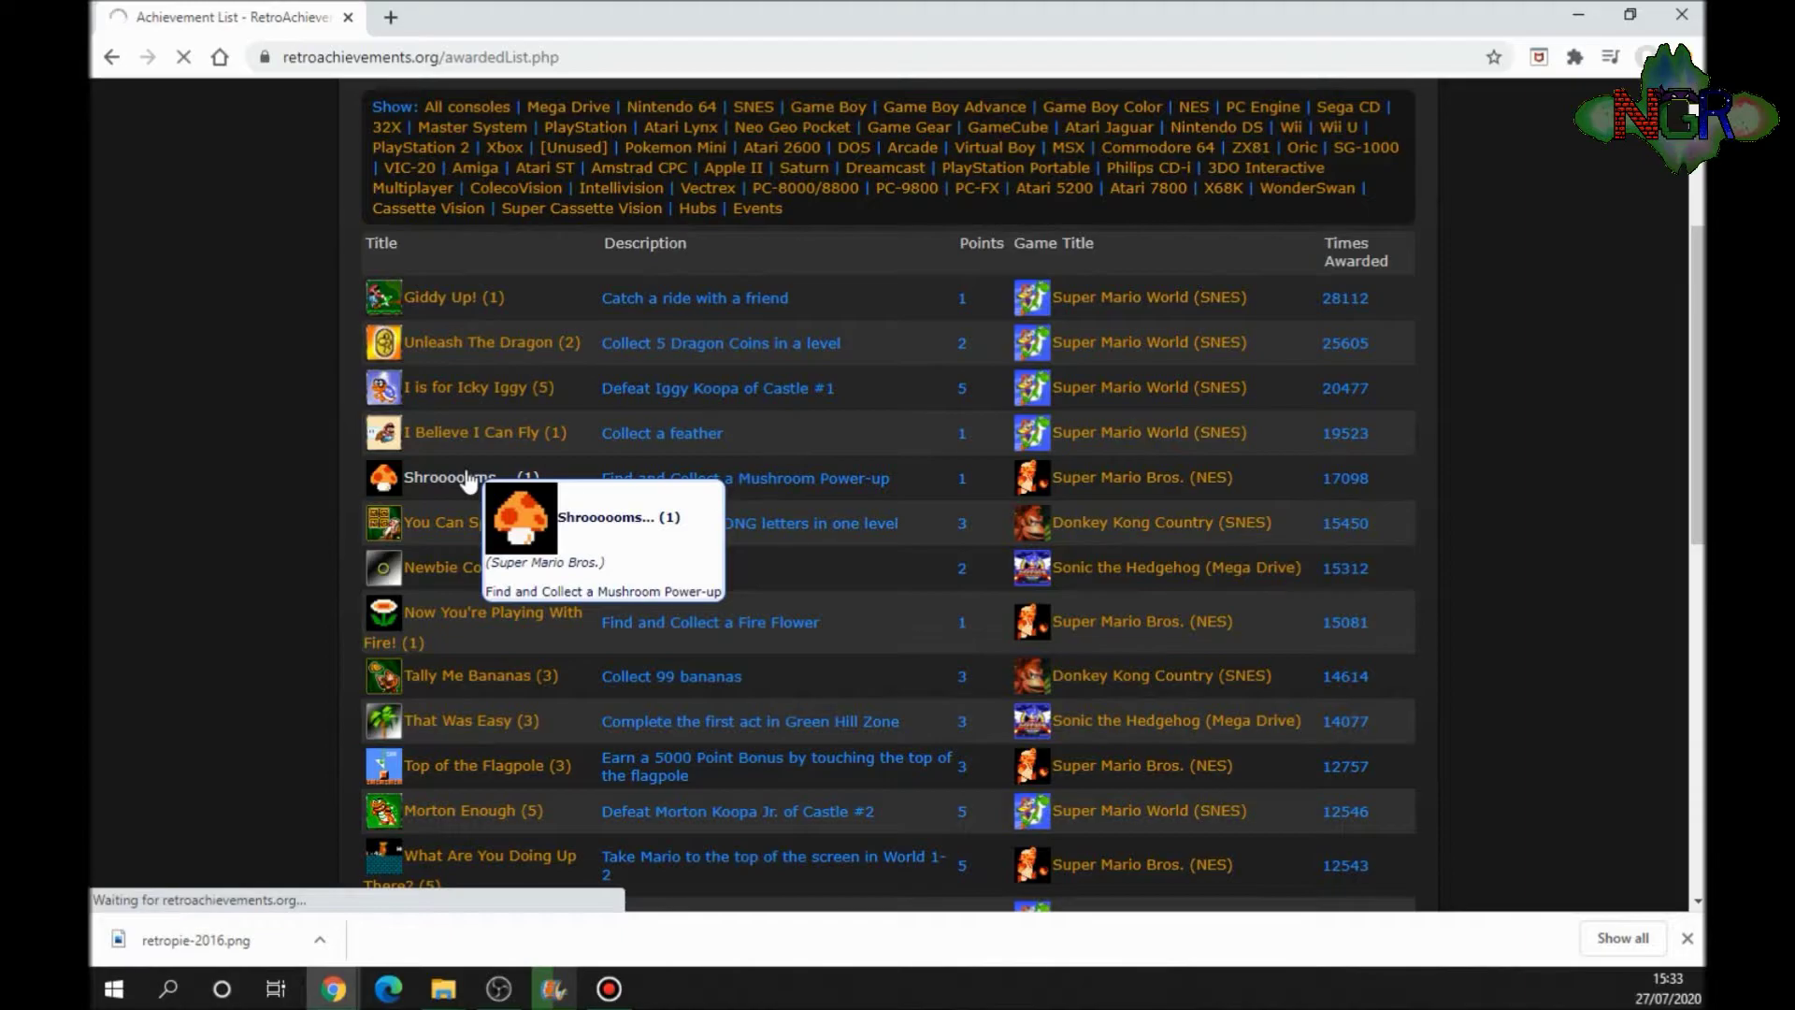
pyautogui.scroll(-3, 548, 467)
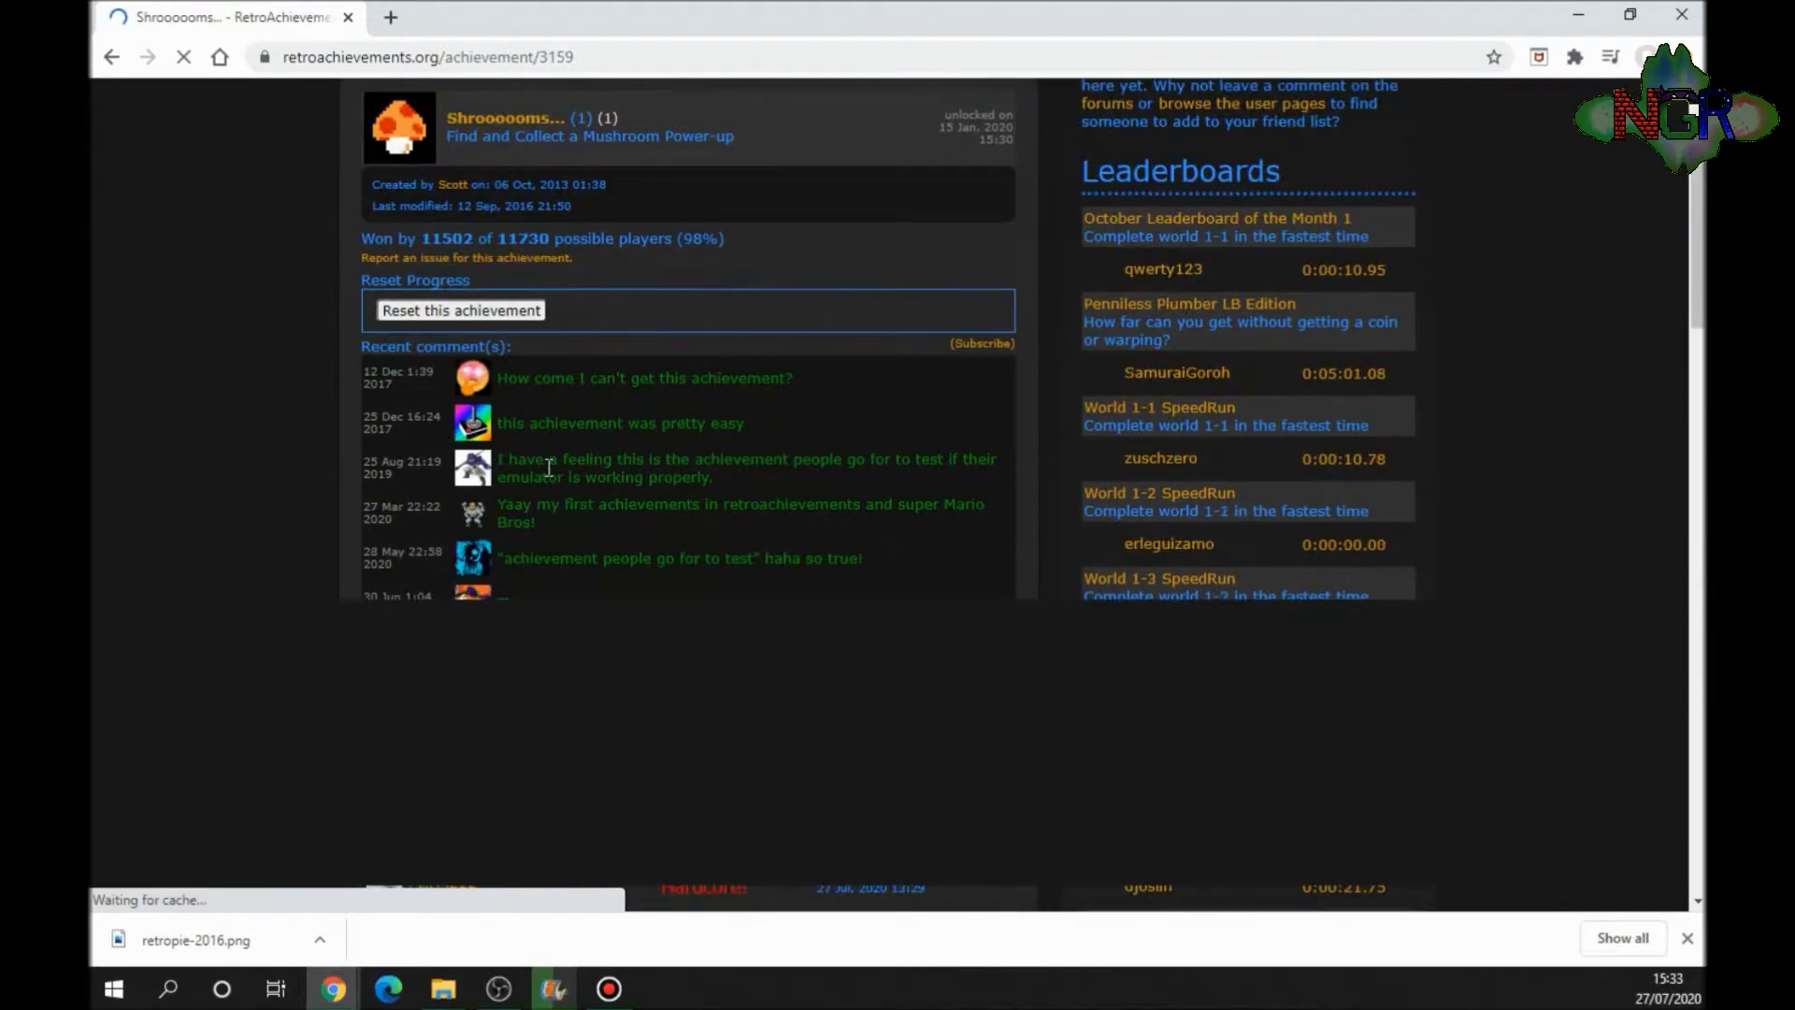
pyautogui.scroll(3, 561, 459)
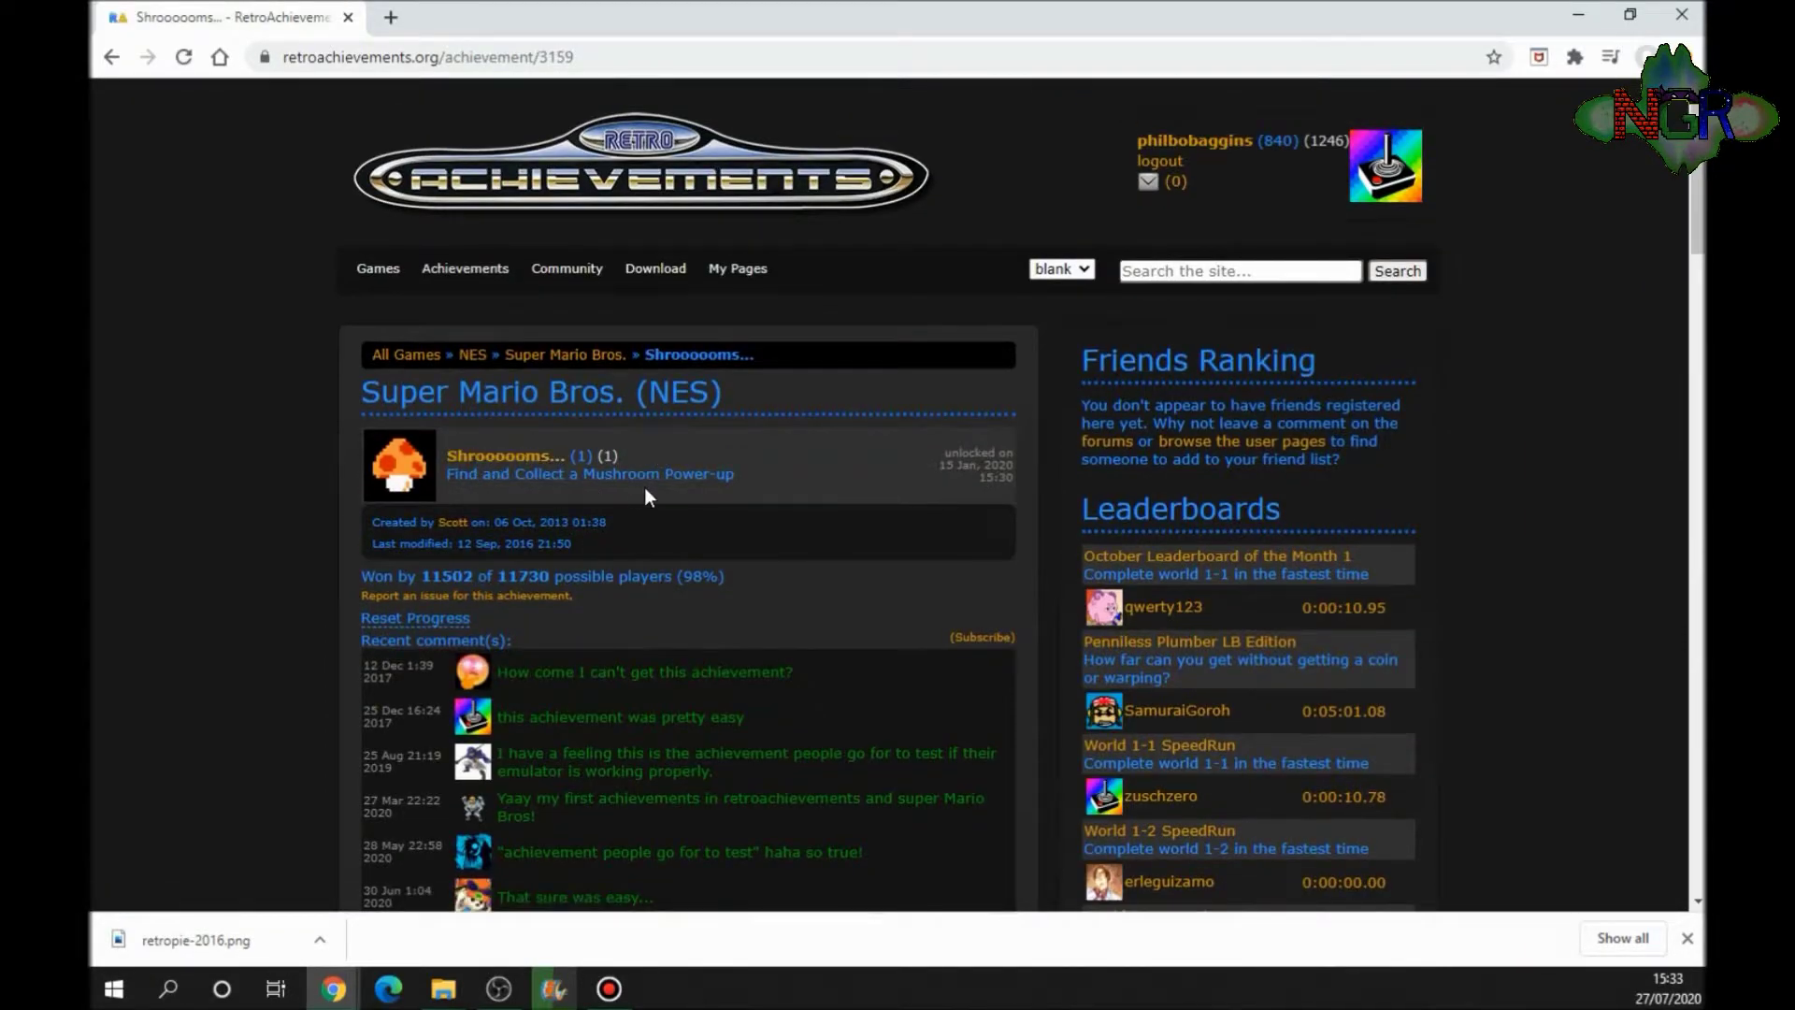
pyautogui.scroll(-1, 809, 481)
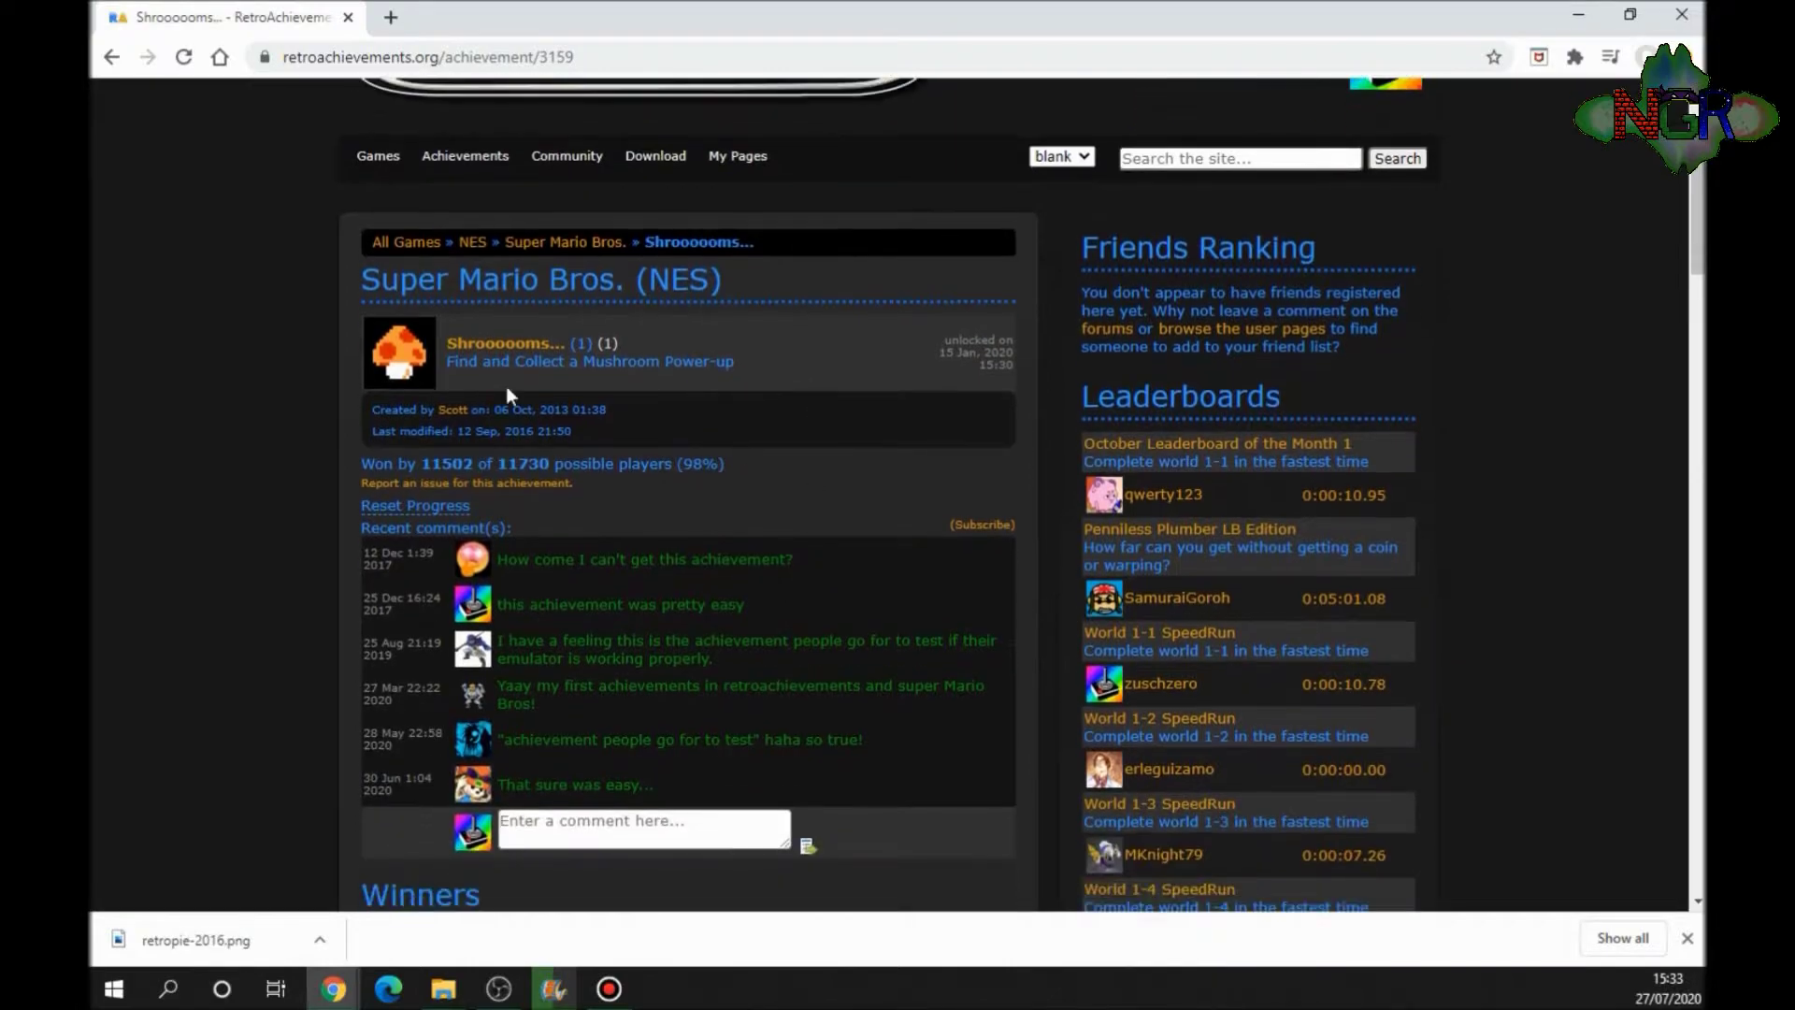
# Step: Return to the achievement list and view the Super Mario Bros. (NES) game page down to its achievements
pyautogui.click(110, 58)
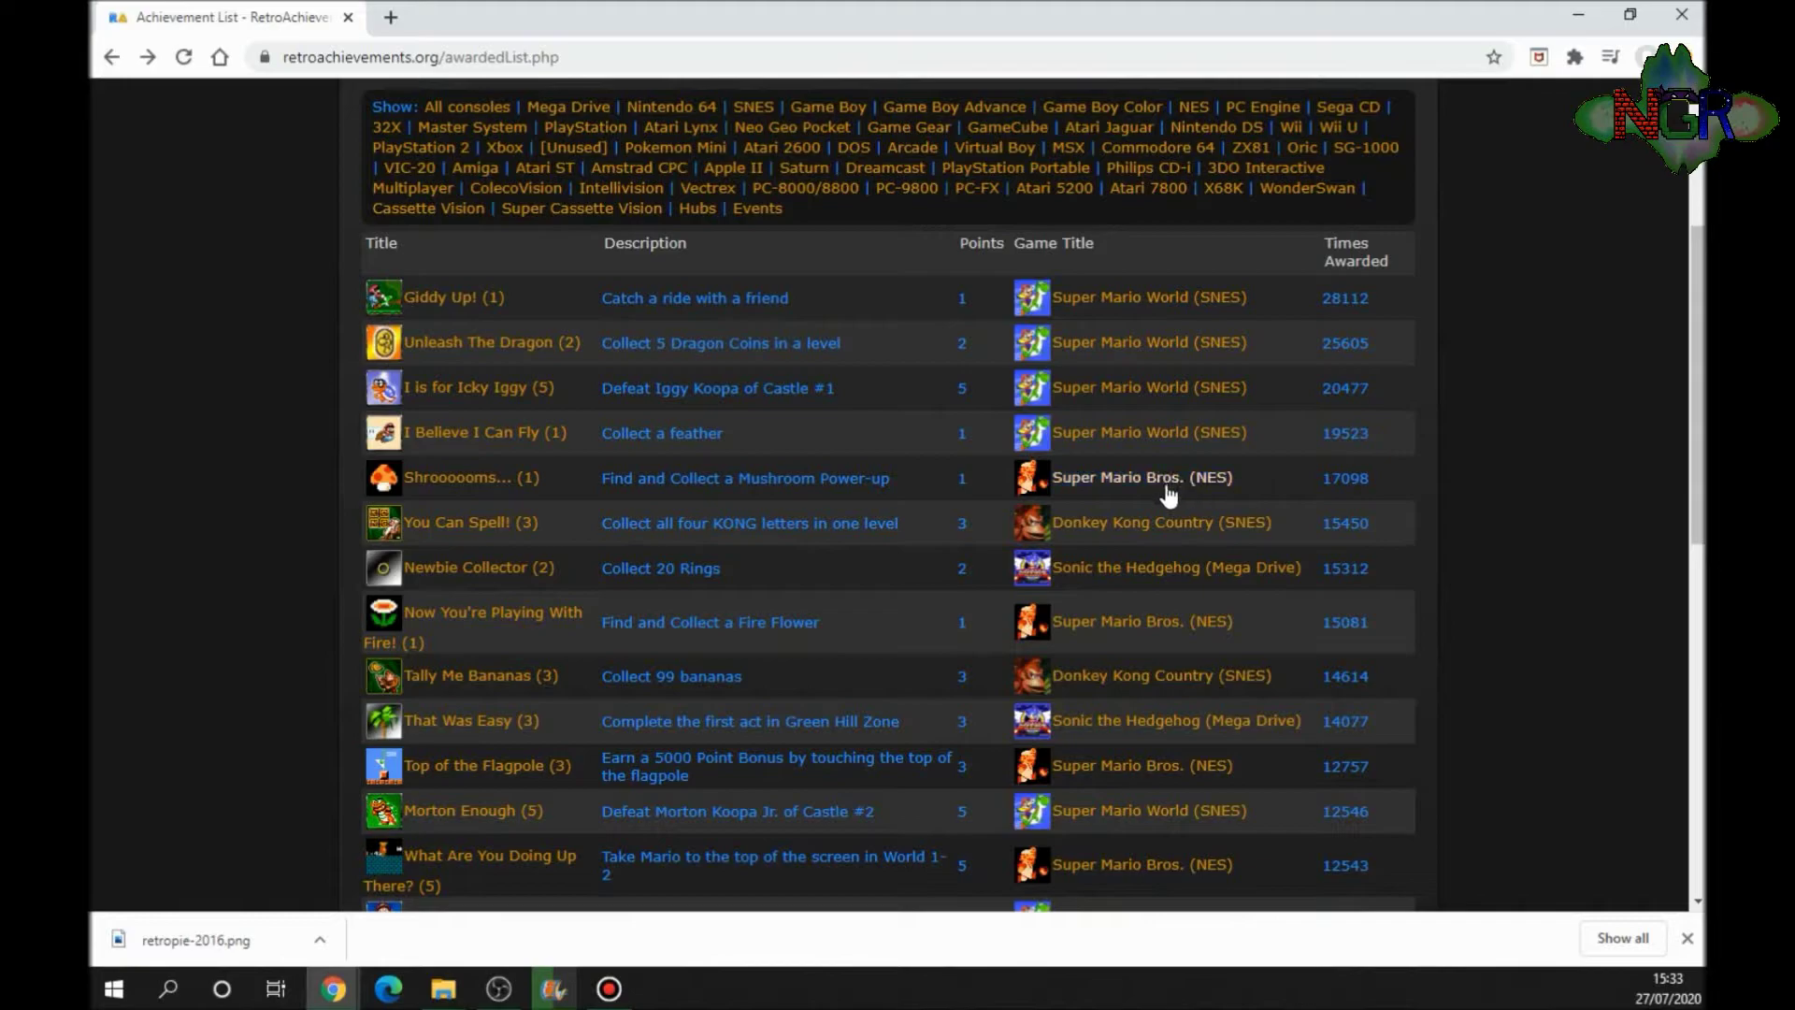
pyautogui.click(1139, 484)
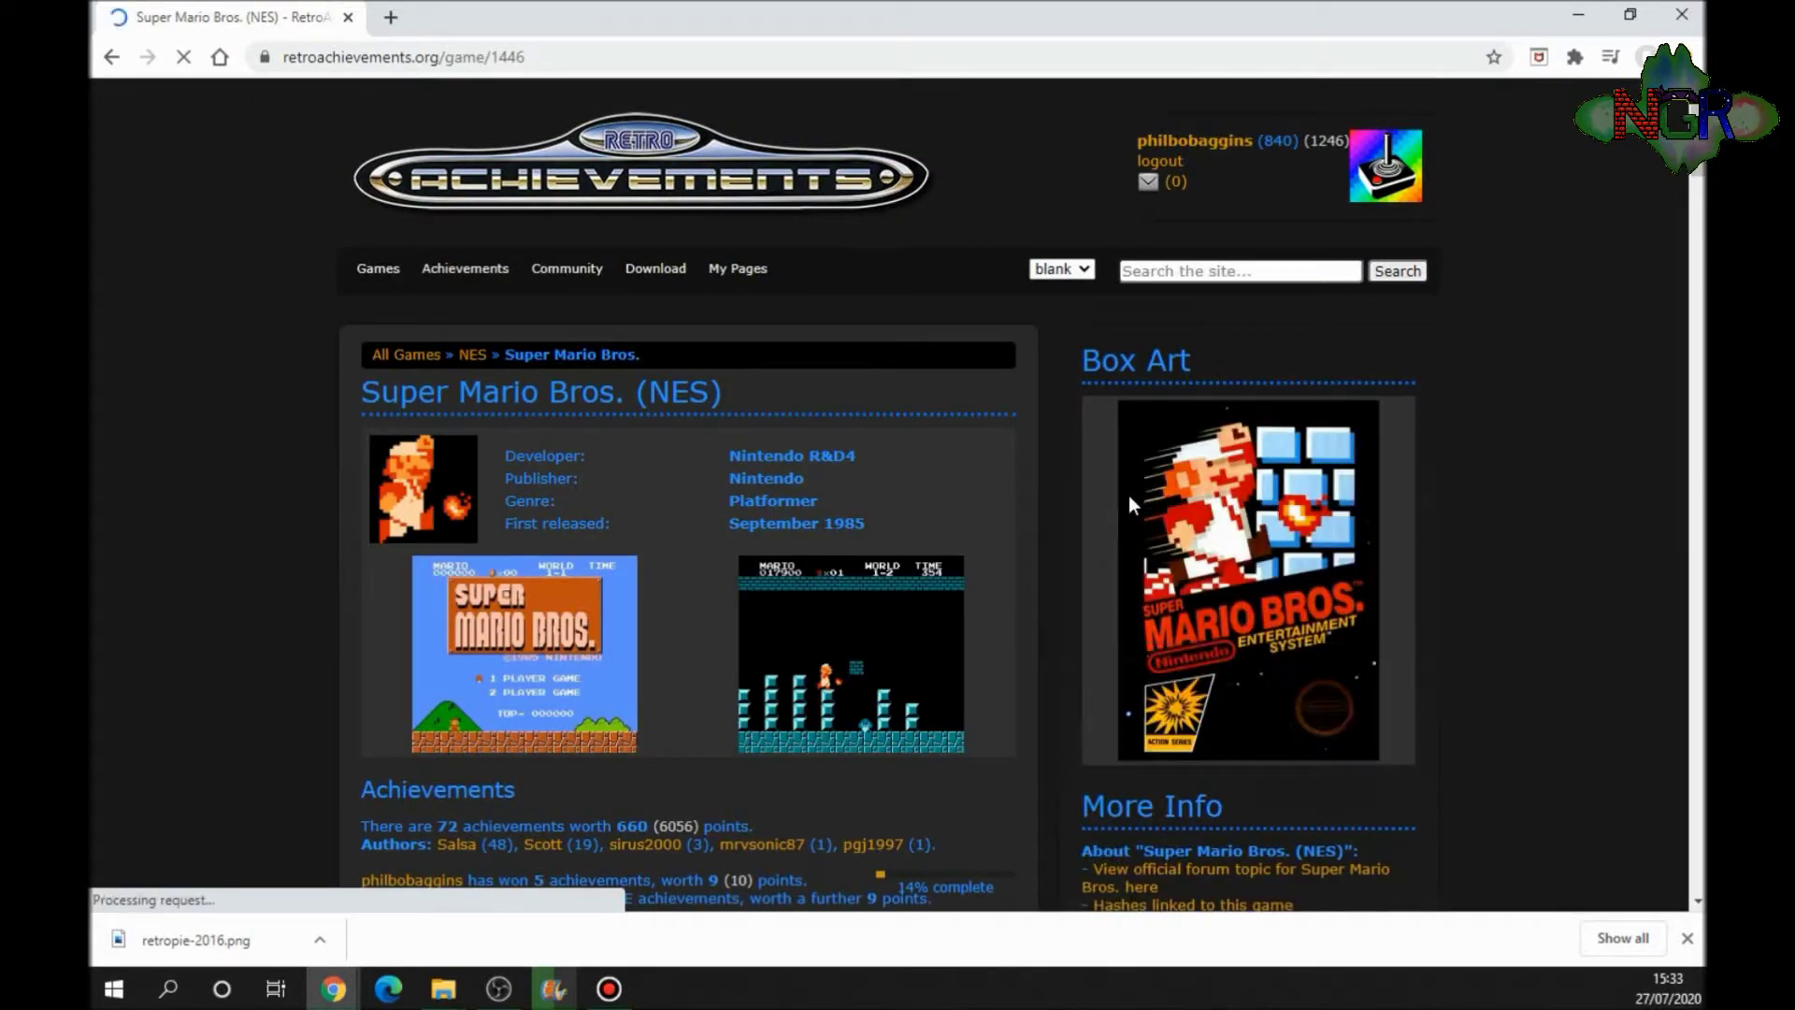
pyautogui.scroll(-1, 692, 468)
pyautogui.scroll(-6, 688, 458)
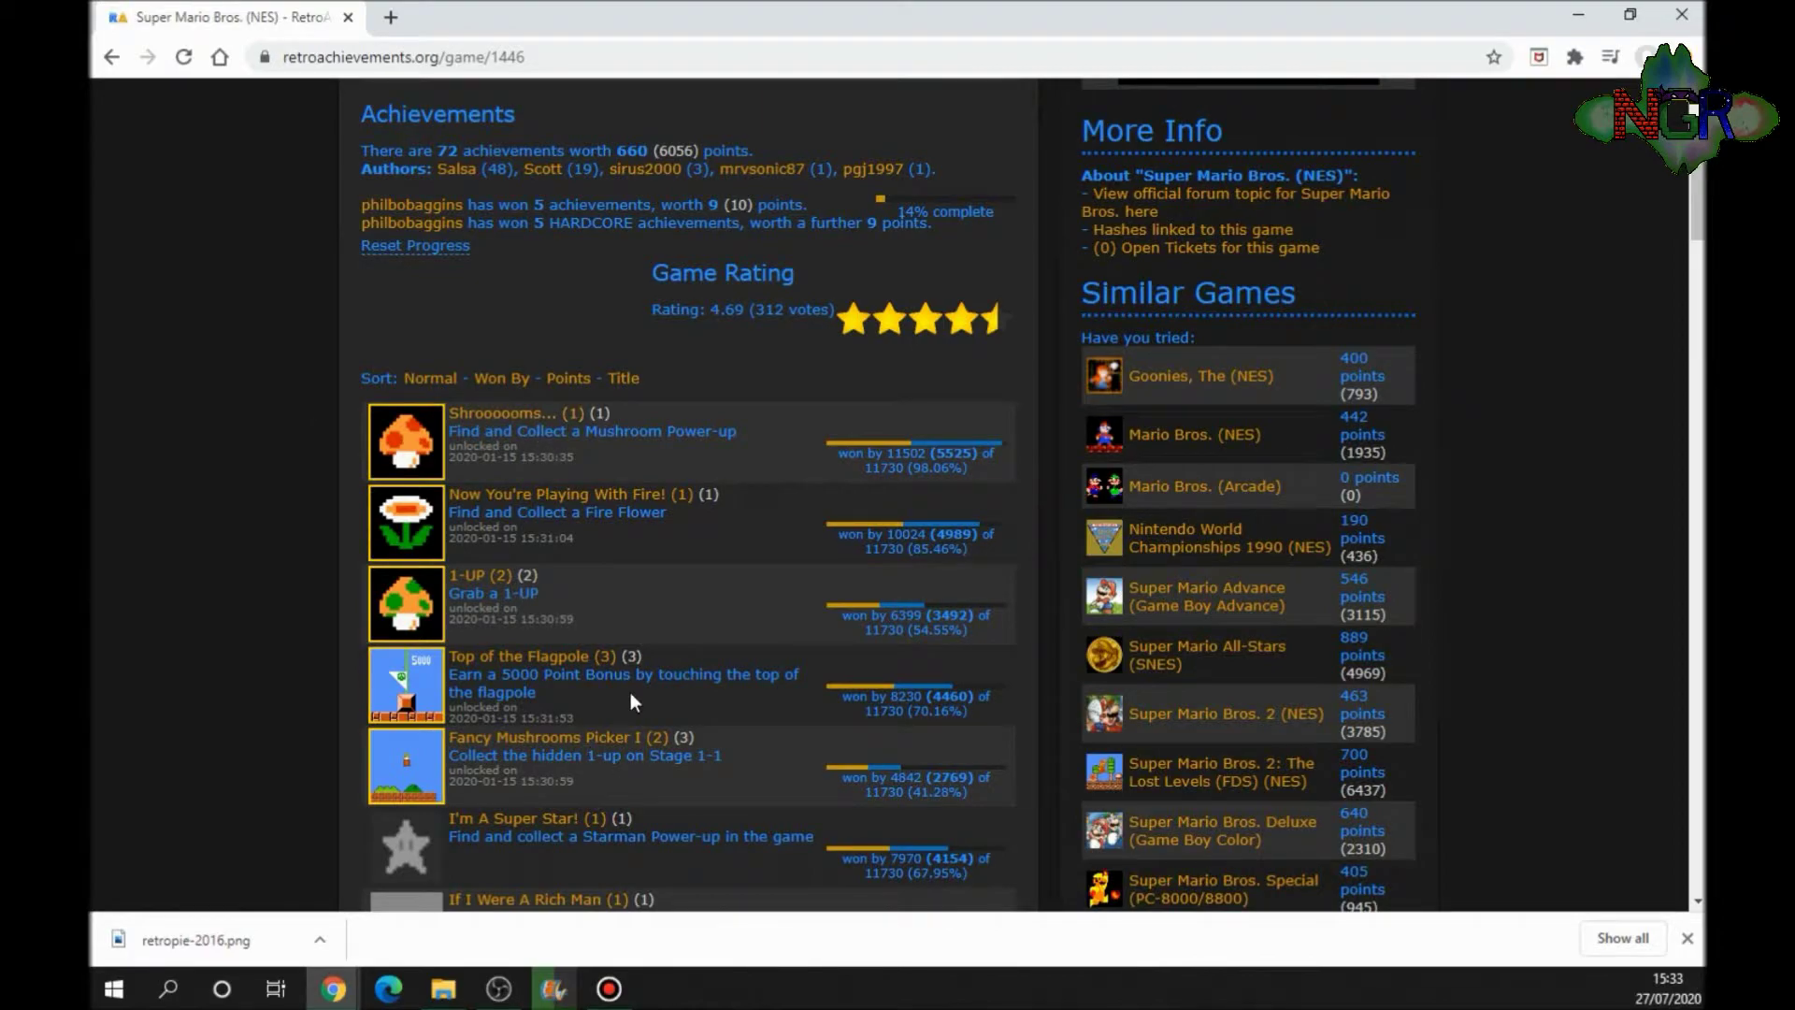
# Step: Examine the unlocked and locked Super Mario Bros. achievements and their details
pyautogui.moveTo(414, 450)
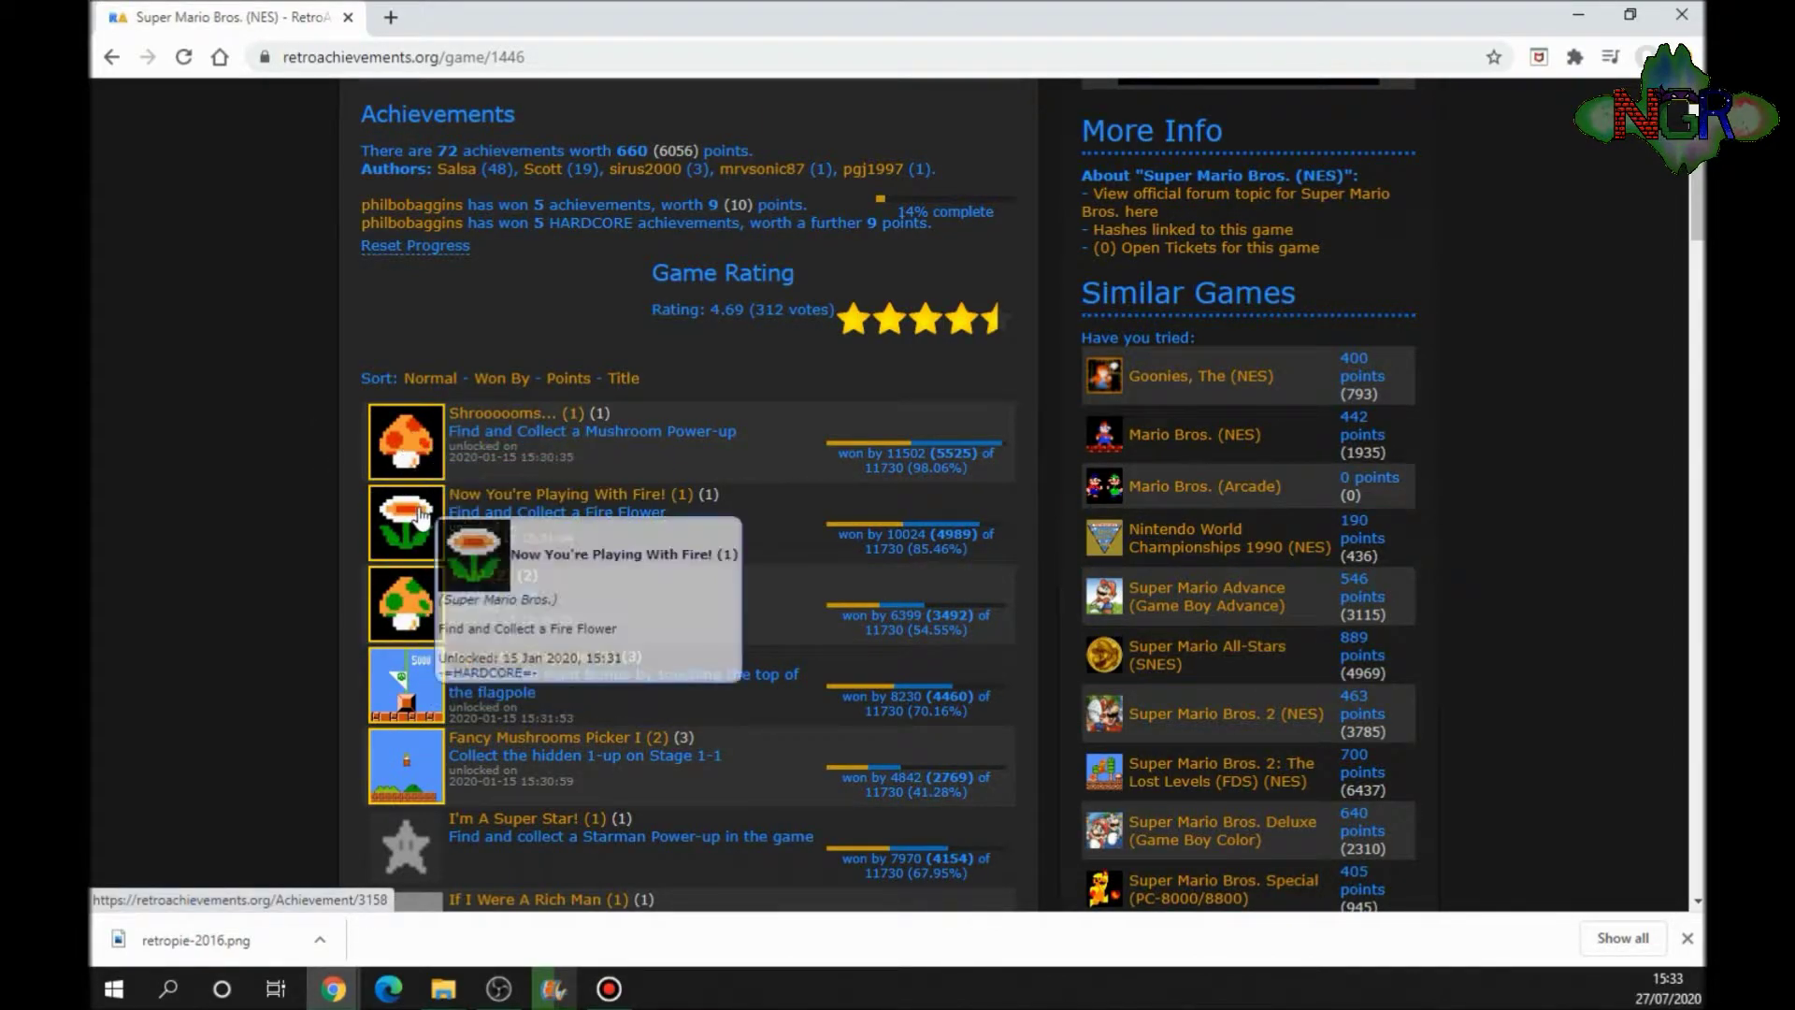
pyautogui.moveTo(432, 589)
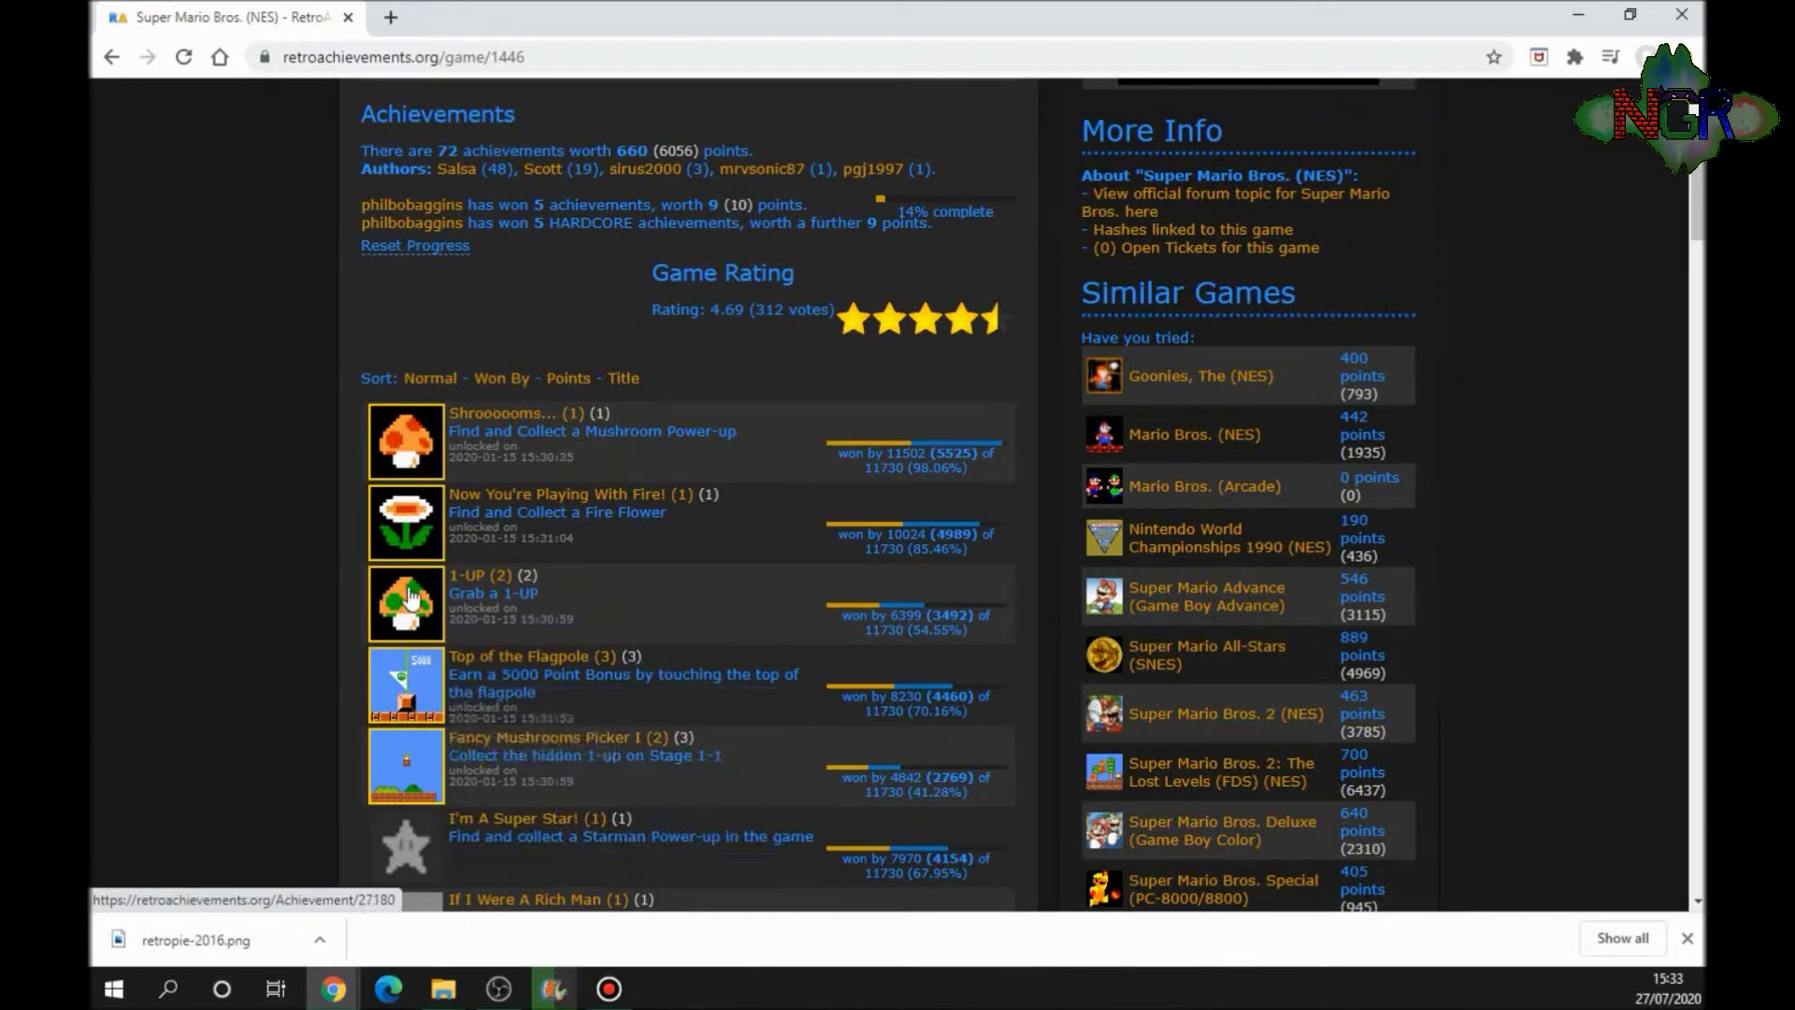
pyautogui.moveTo(411, 675)
pyautogui.moveTo(402, 781)
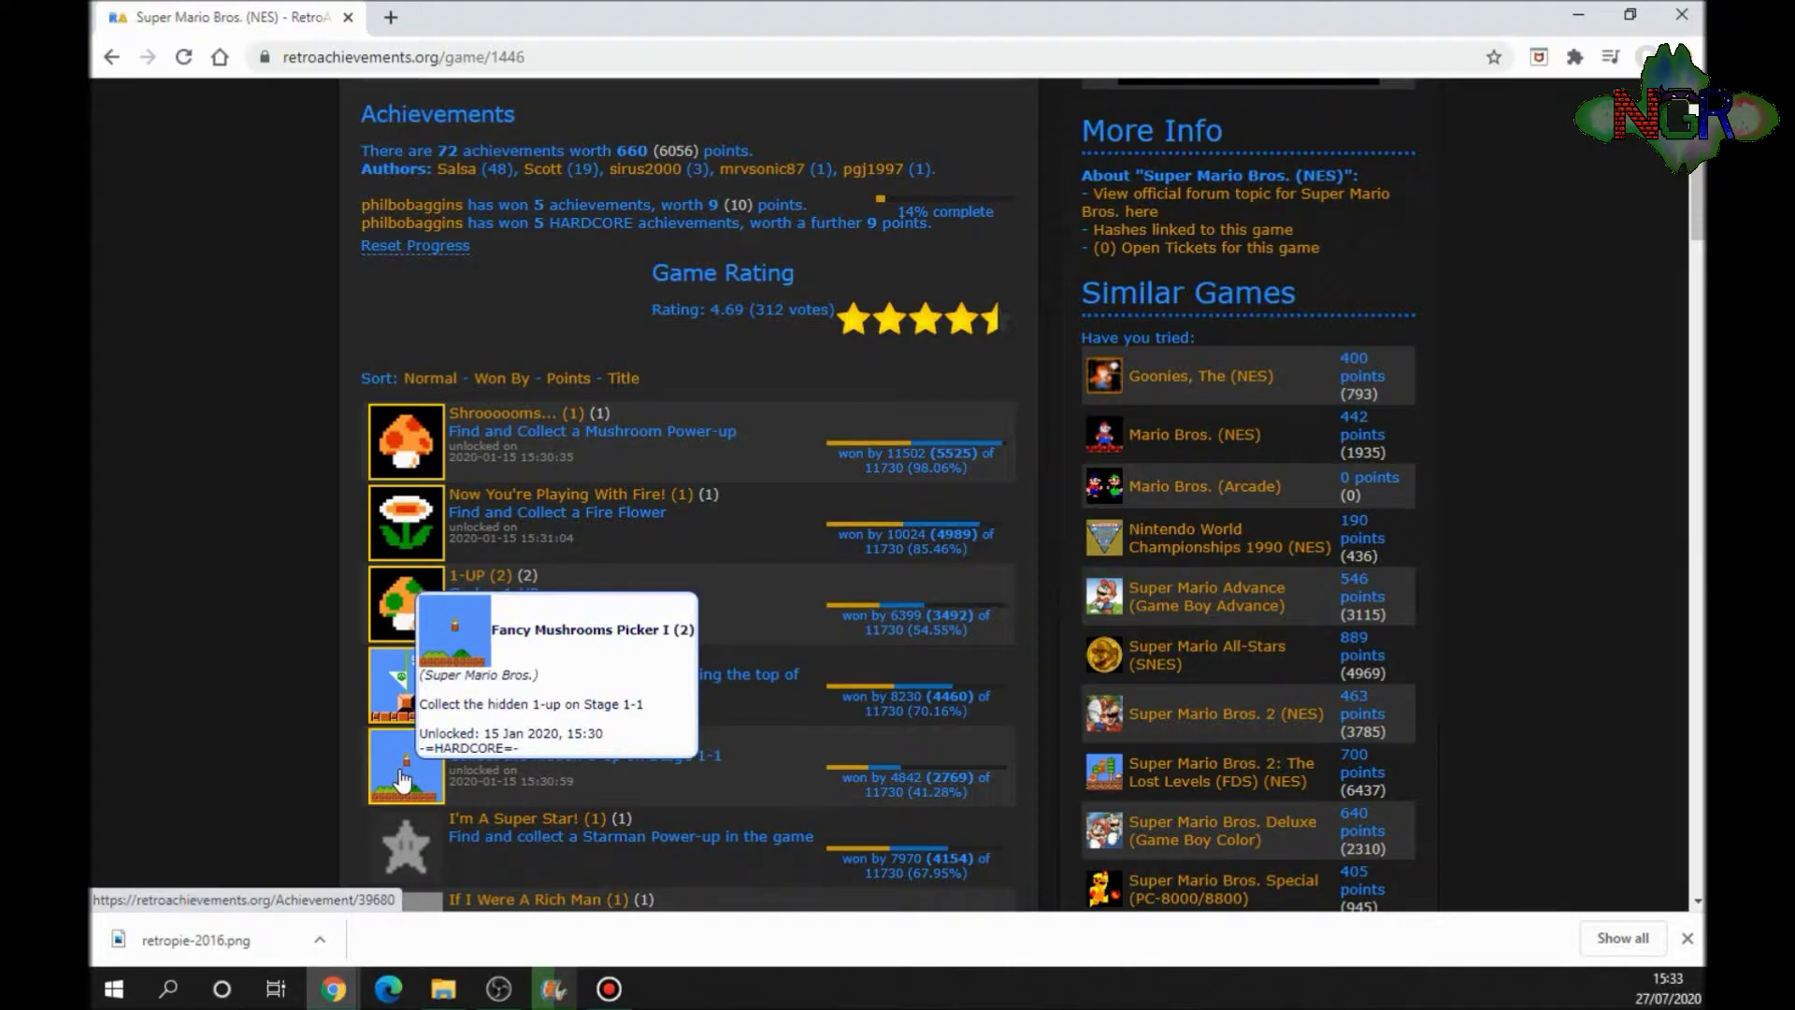
pyautogui.scroll(-6, 273, 566)
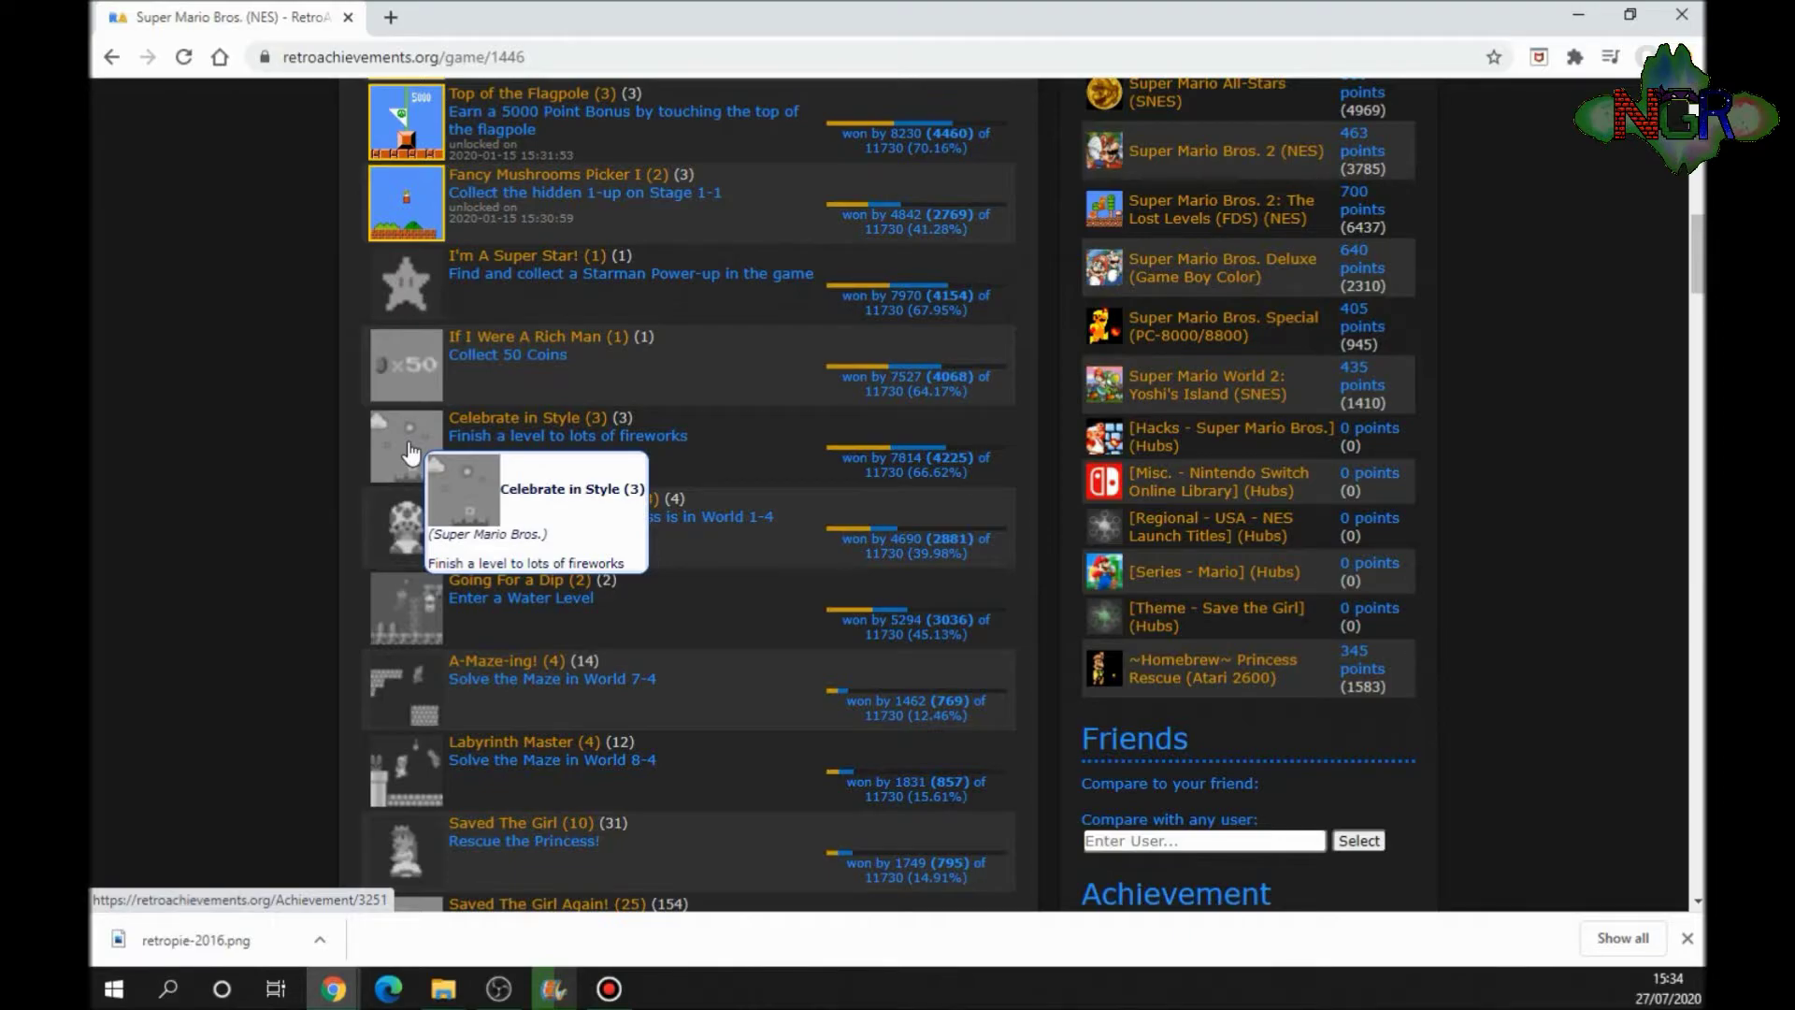
pyautogui.scroll(8, 410, 453)
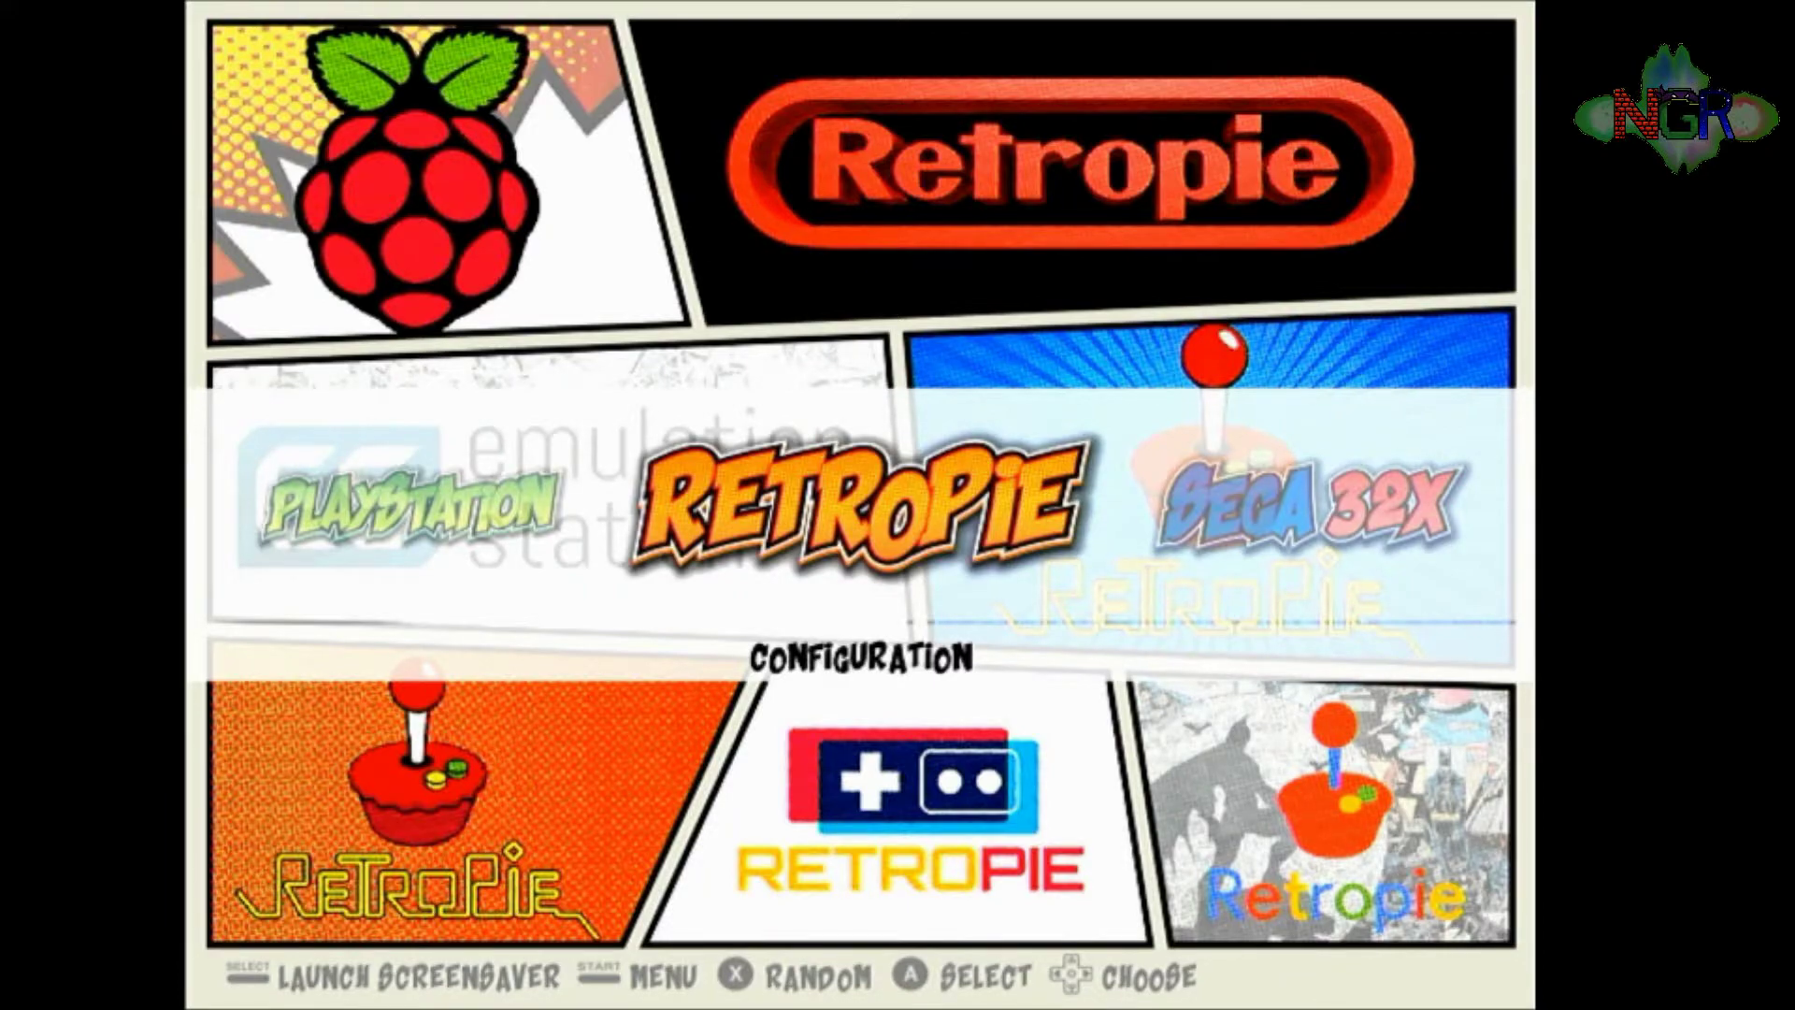
# Step: Switch to RetroPie and launch RetroArch from its configuration entries
pyautogui.press('Return')
pyautogui.press('Up')
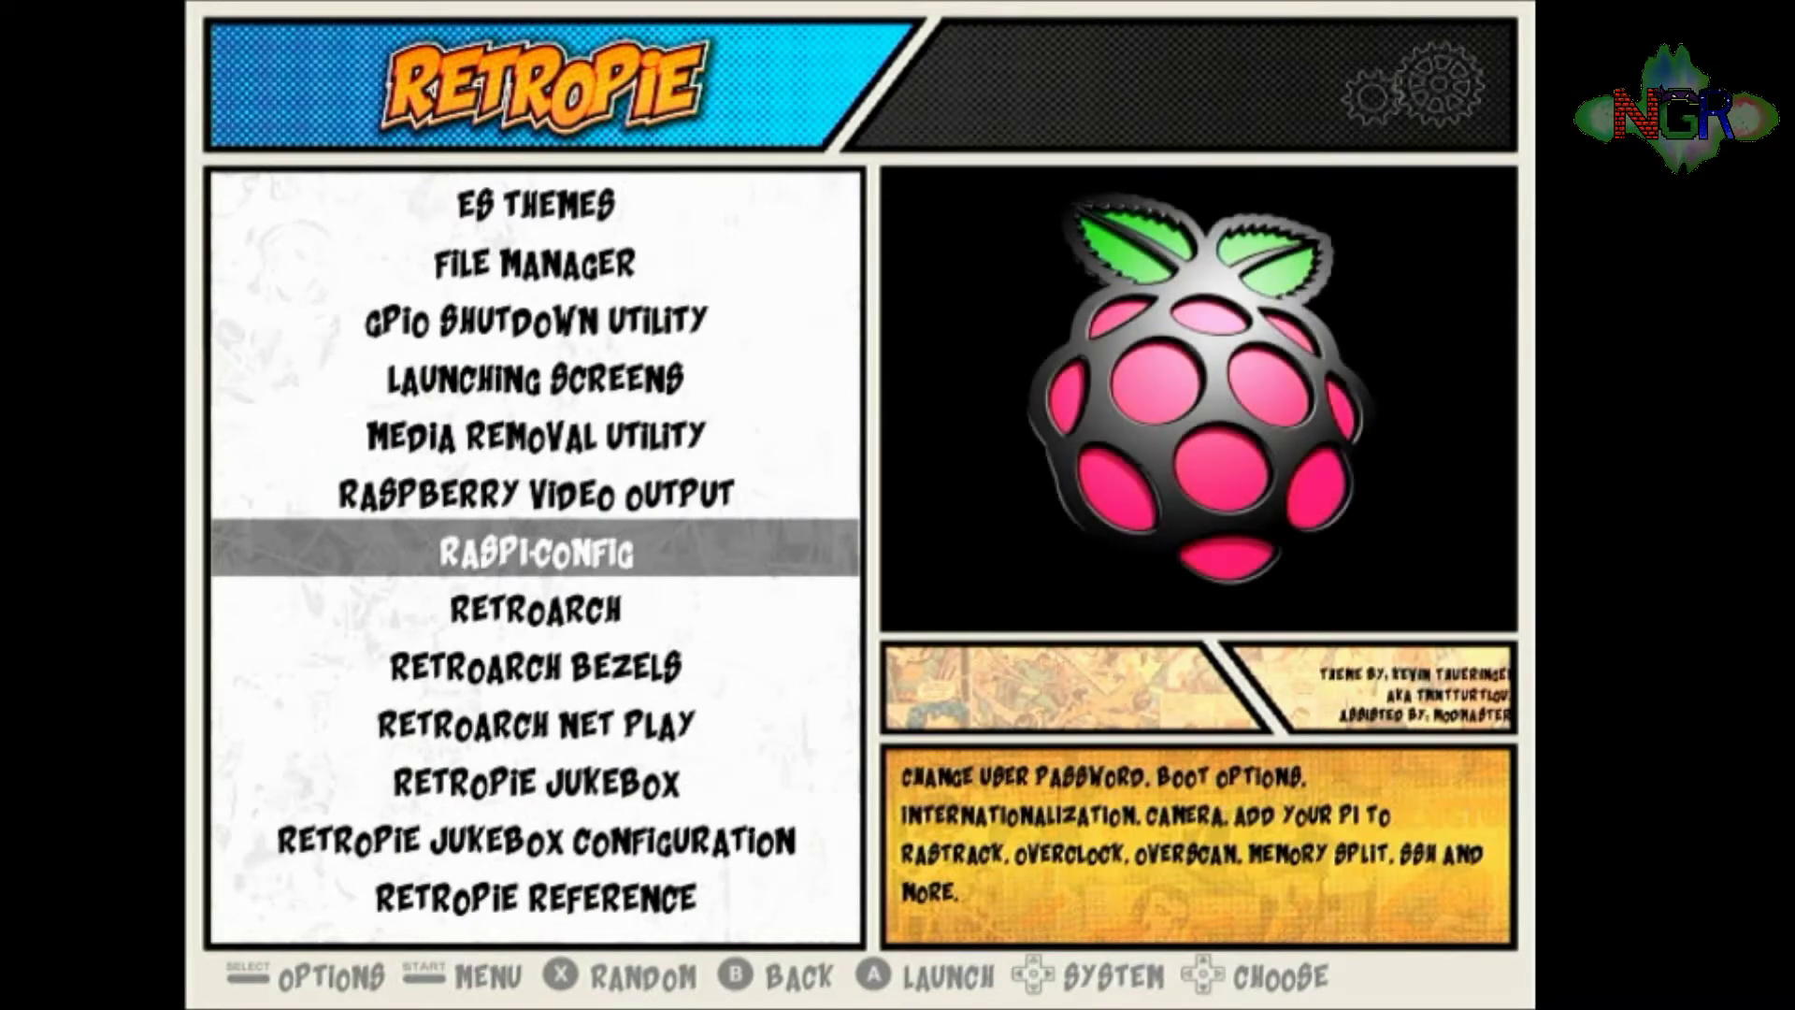
pyautogui.press('Down')
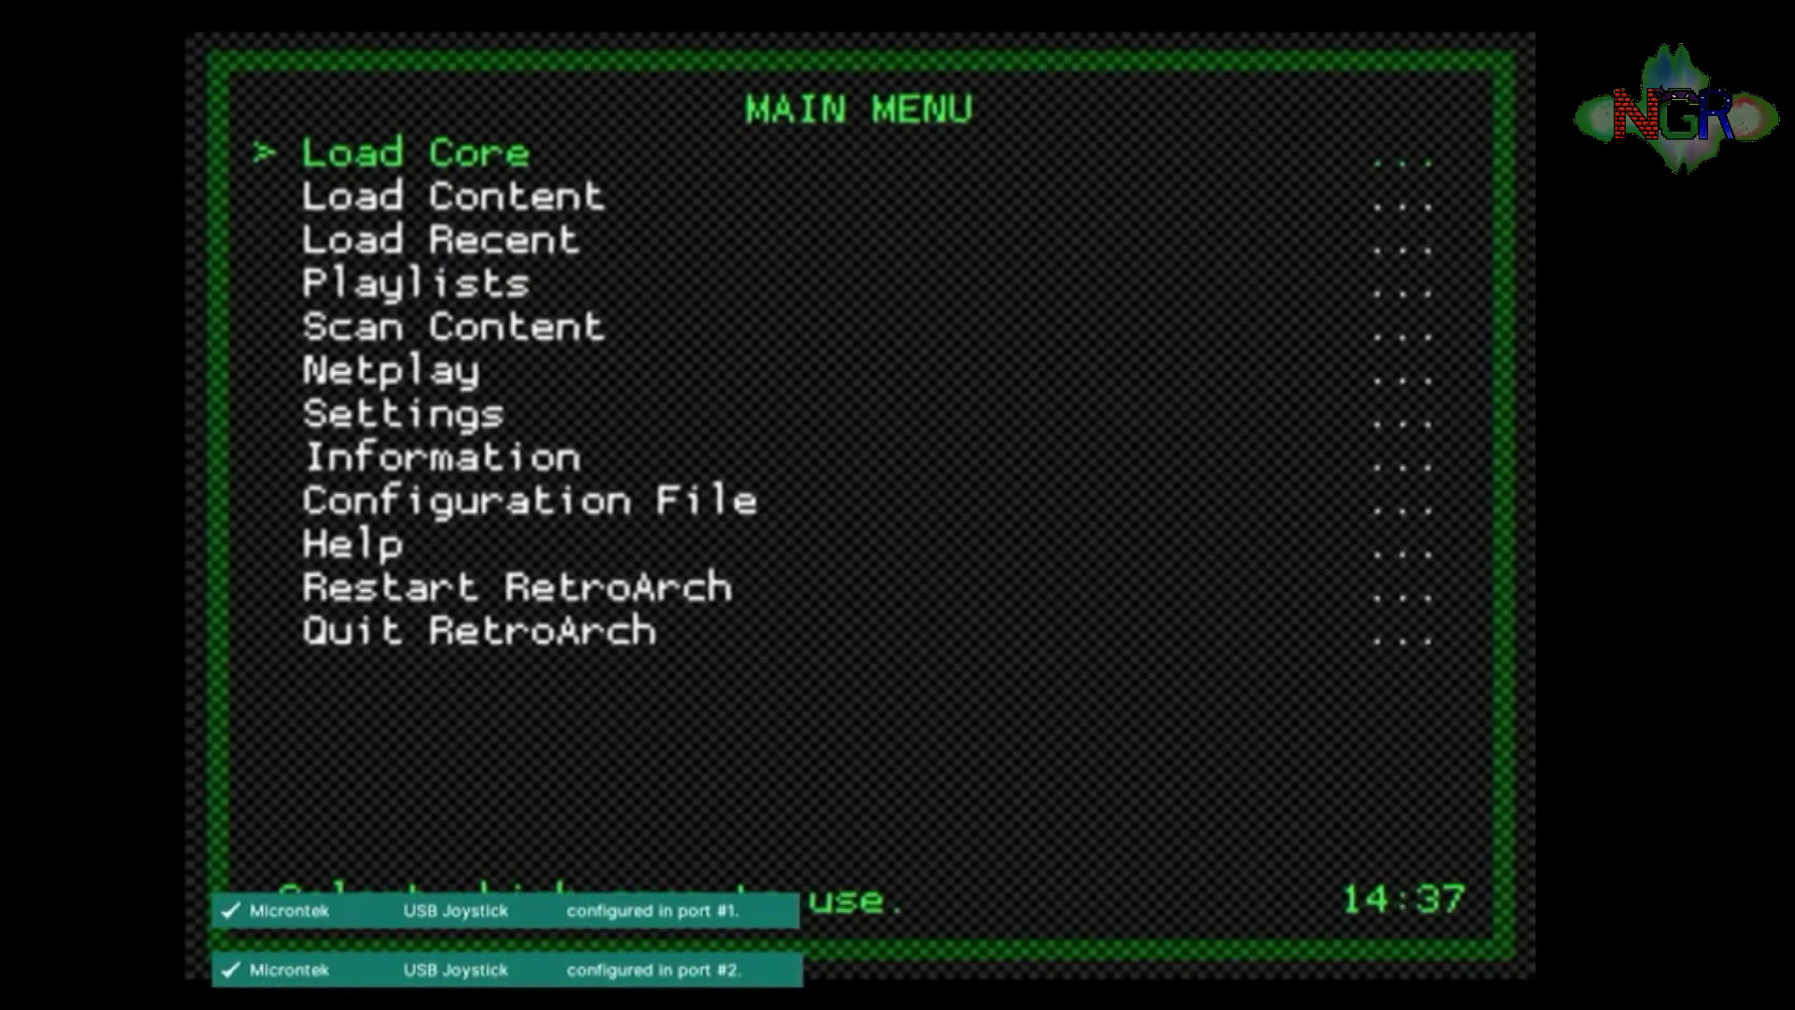
# Step: Open the RetroArch Settings from the main menu
pyautogui.press('Down')
pyautogui.press('Down')
pyautogui.press('Down')
pyautogui.press('Down')
pyautogui.press('Down')
pyautogui.press('Down')
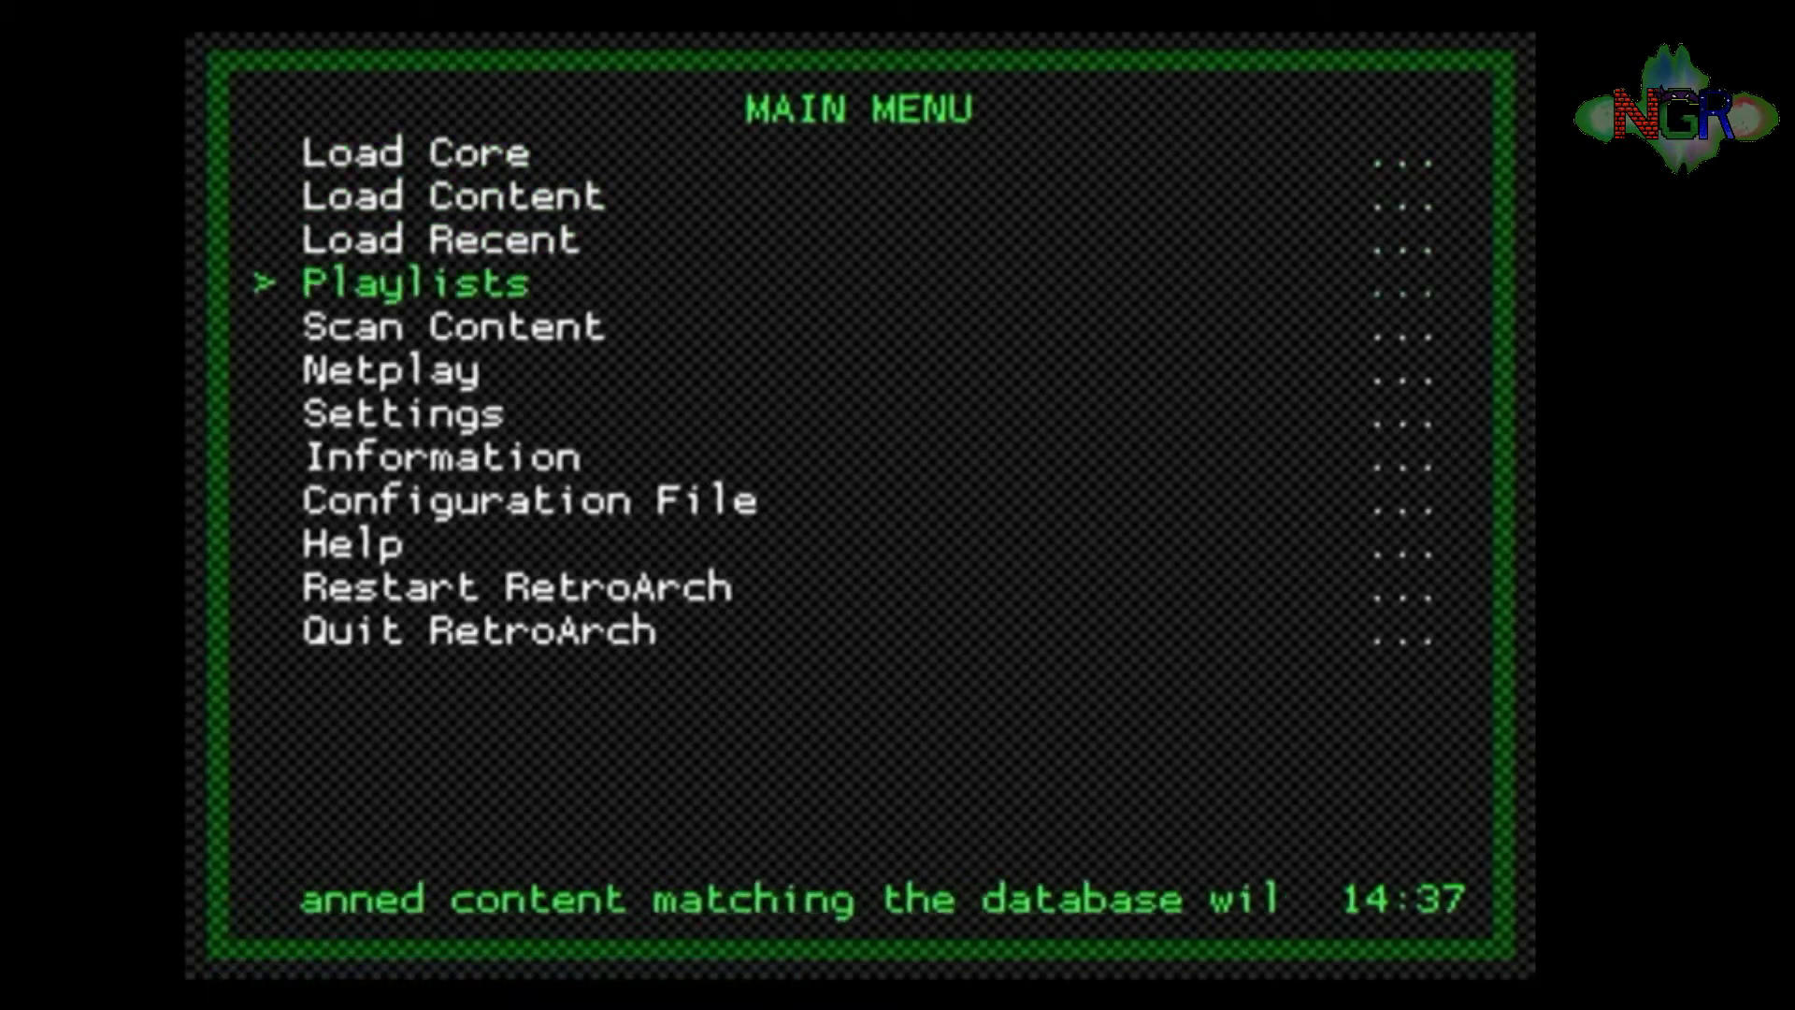
pyautogui.press('Return')
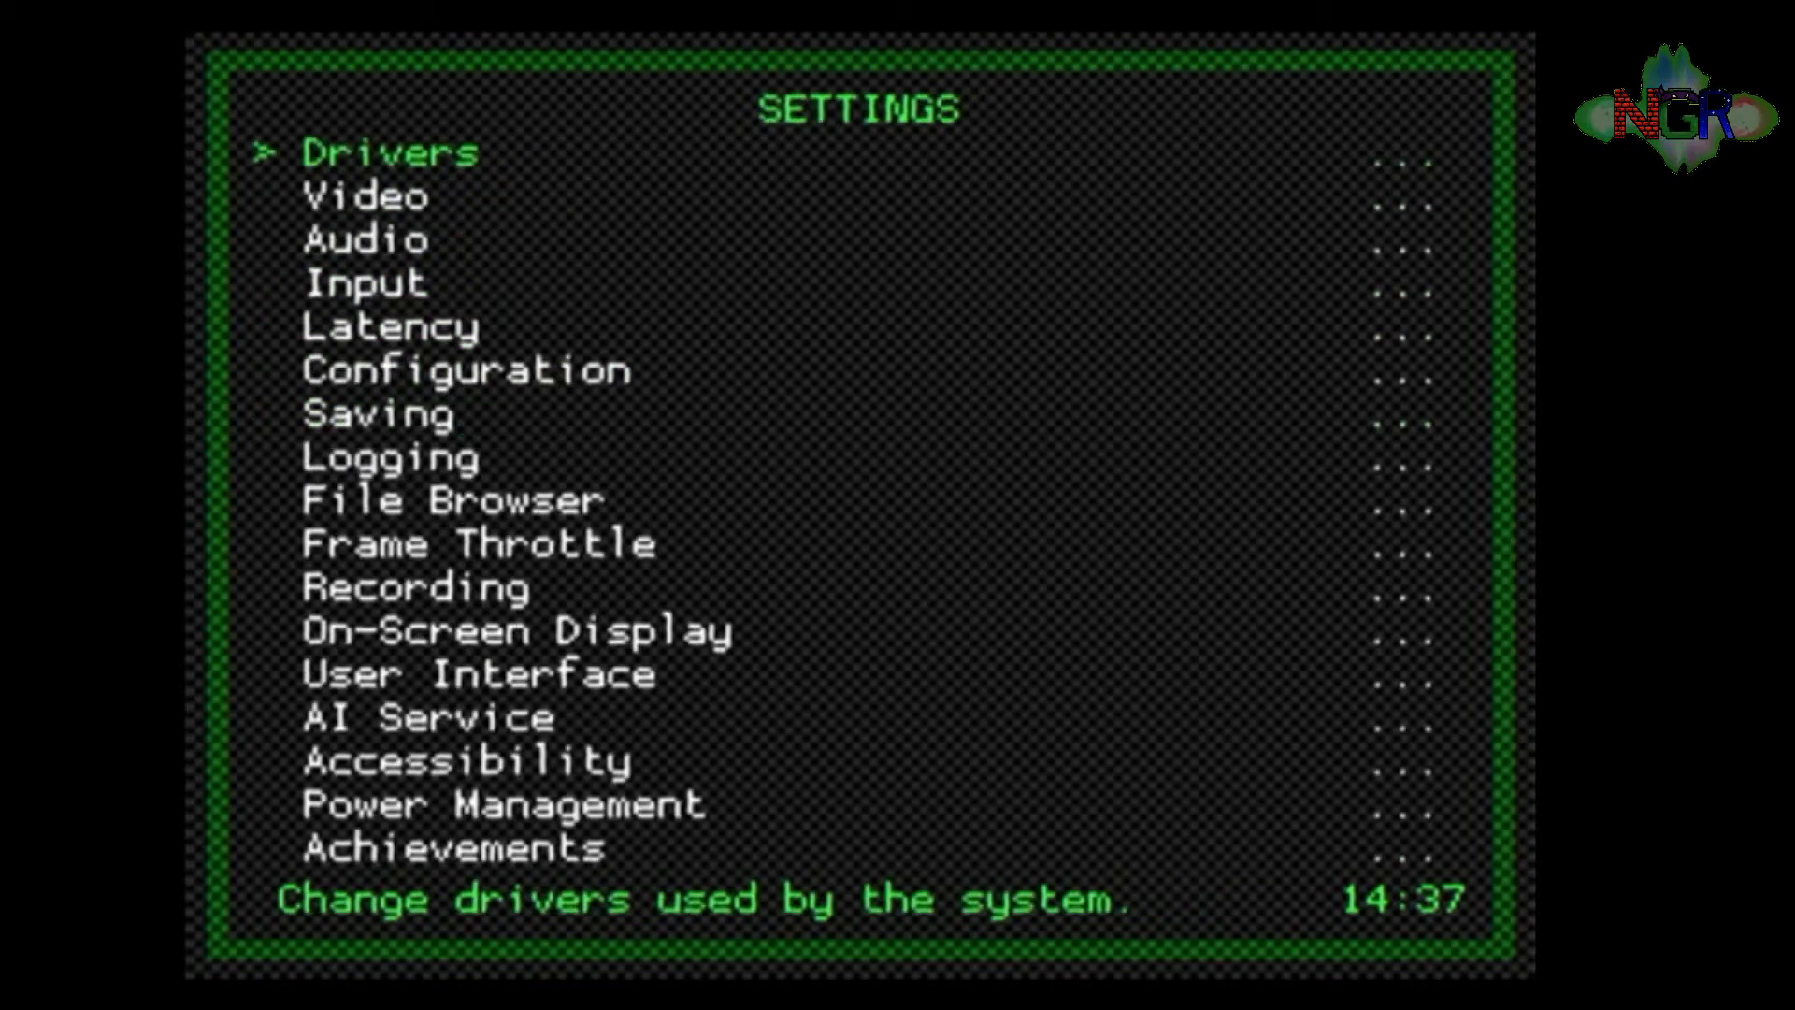
# Step: Open the Achievements category within the RetroArch settings
pyautogui.press('Down')
pyautogui.press('Down')
pyautogui.press('Down')
pyautogui.press('Down')
pyautogui.press('Down')
pyautogui.press('Down')
pyautogui.press('Down')
pyautogui.press('Down')
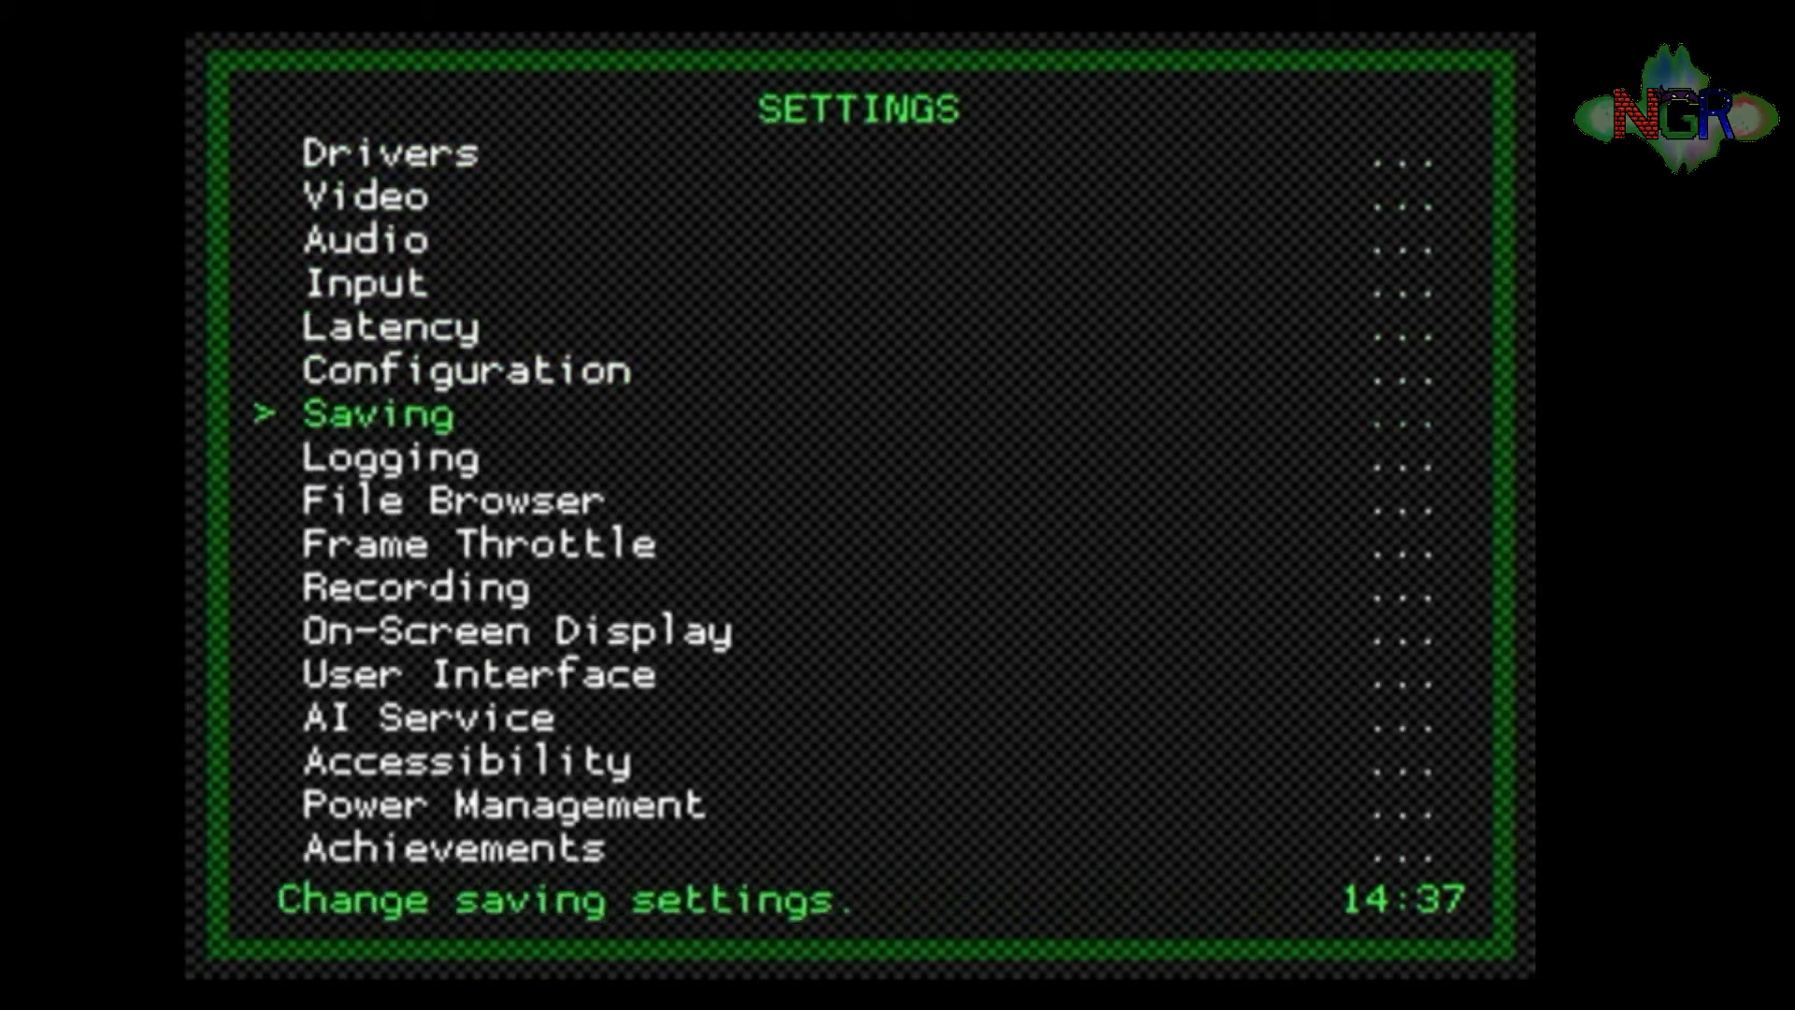
pyautogui.press('Down')
pyautogui.press('Down')
pyautogui.press('Down')
pyautogui.press('Down')
pyautogui.press('Down')
pyautogui.press('Down')
pyautogui.press('Down')
pyautogui.press('Down')
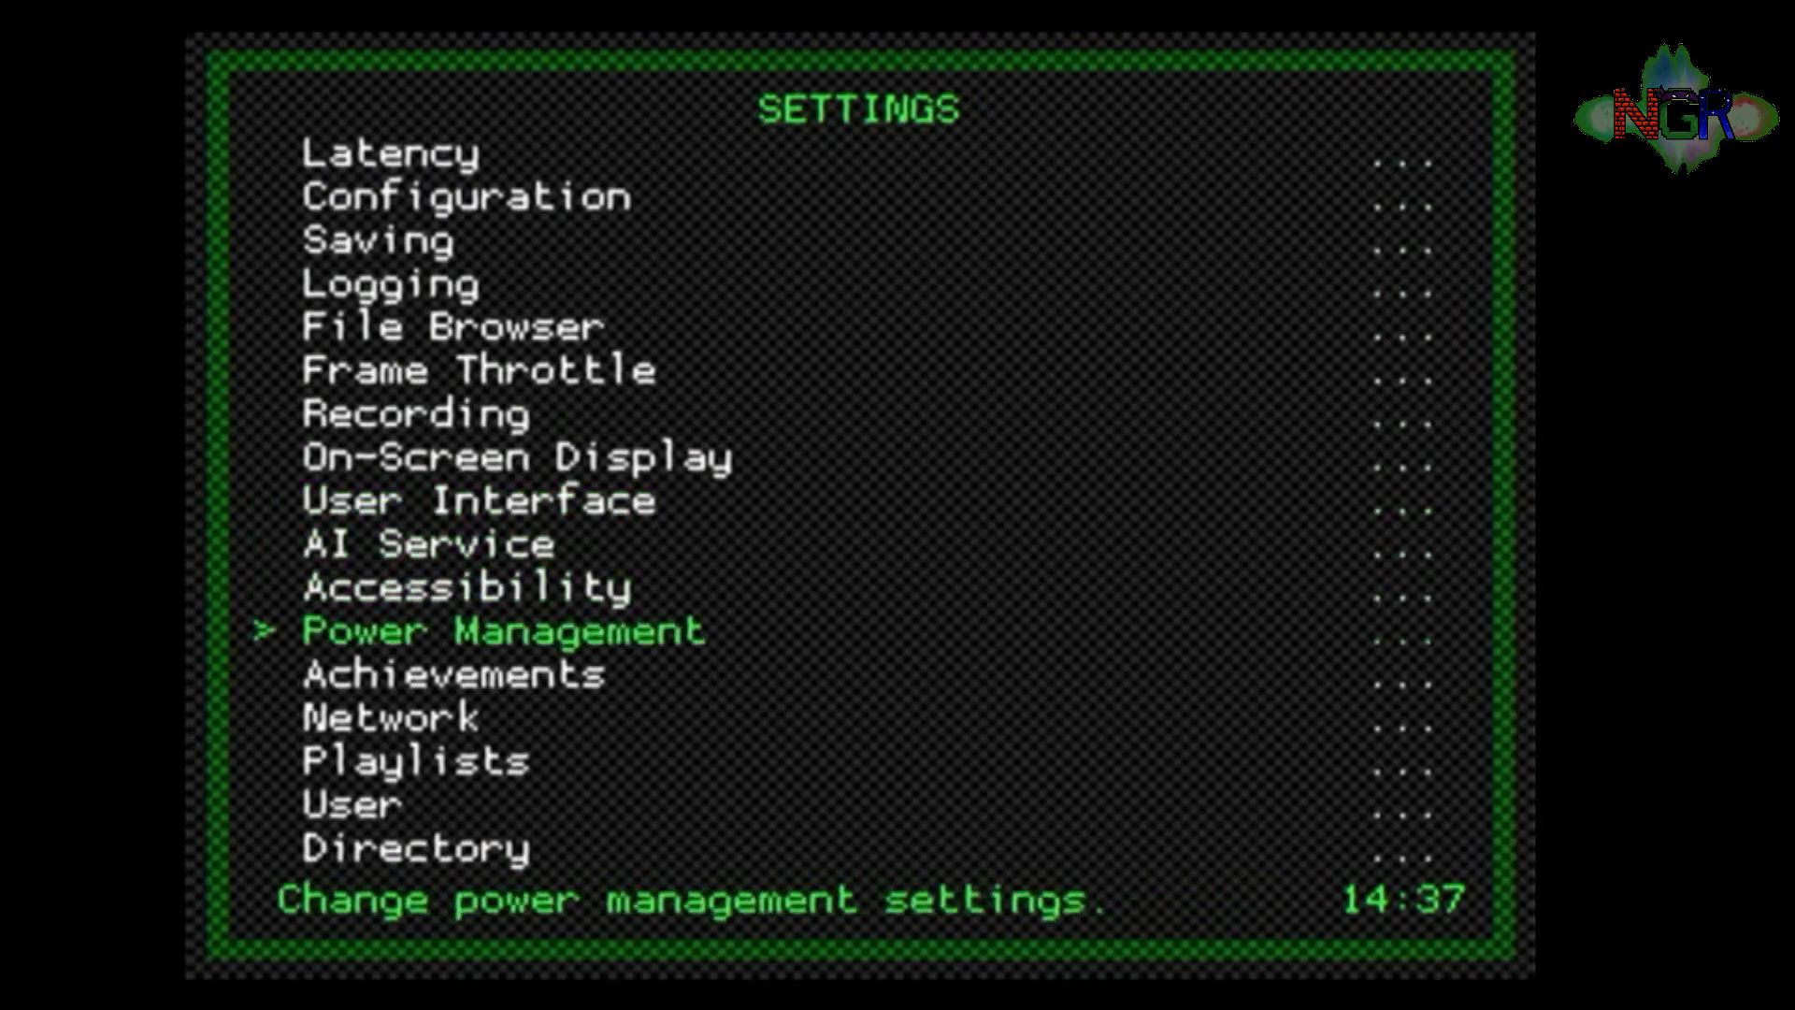
pyautogui.press('Return')
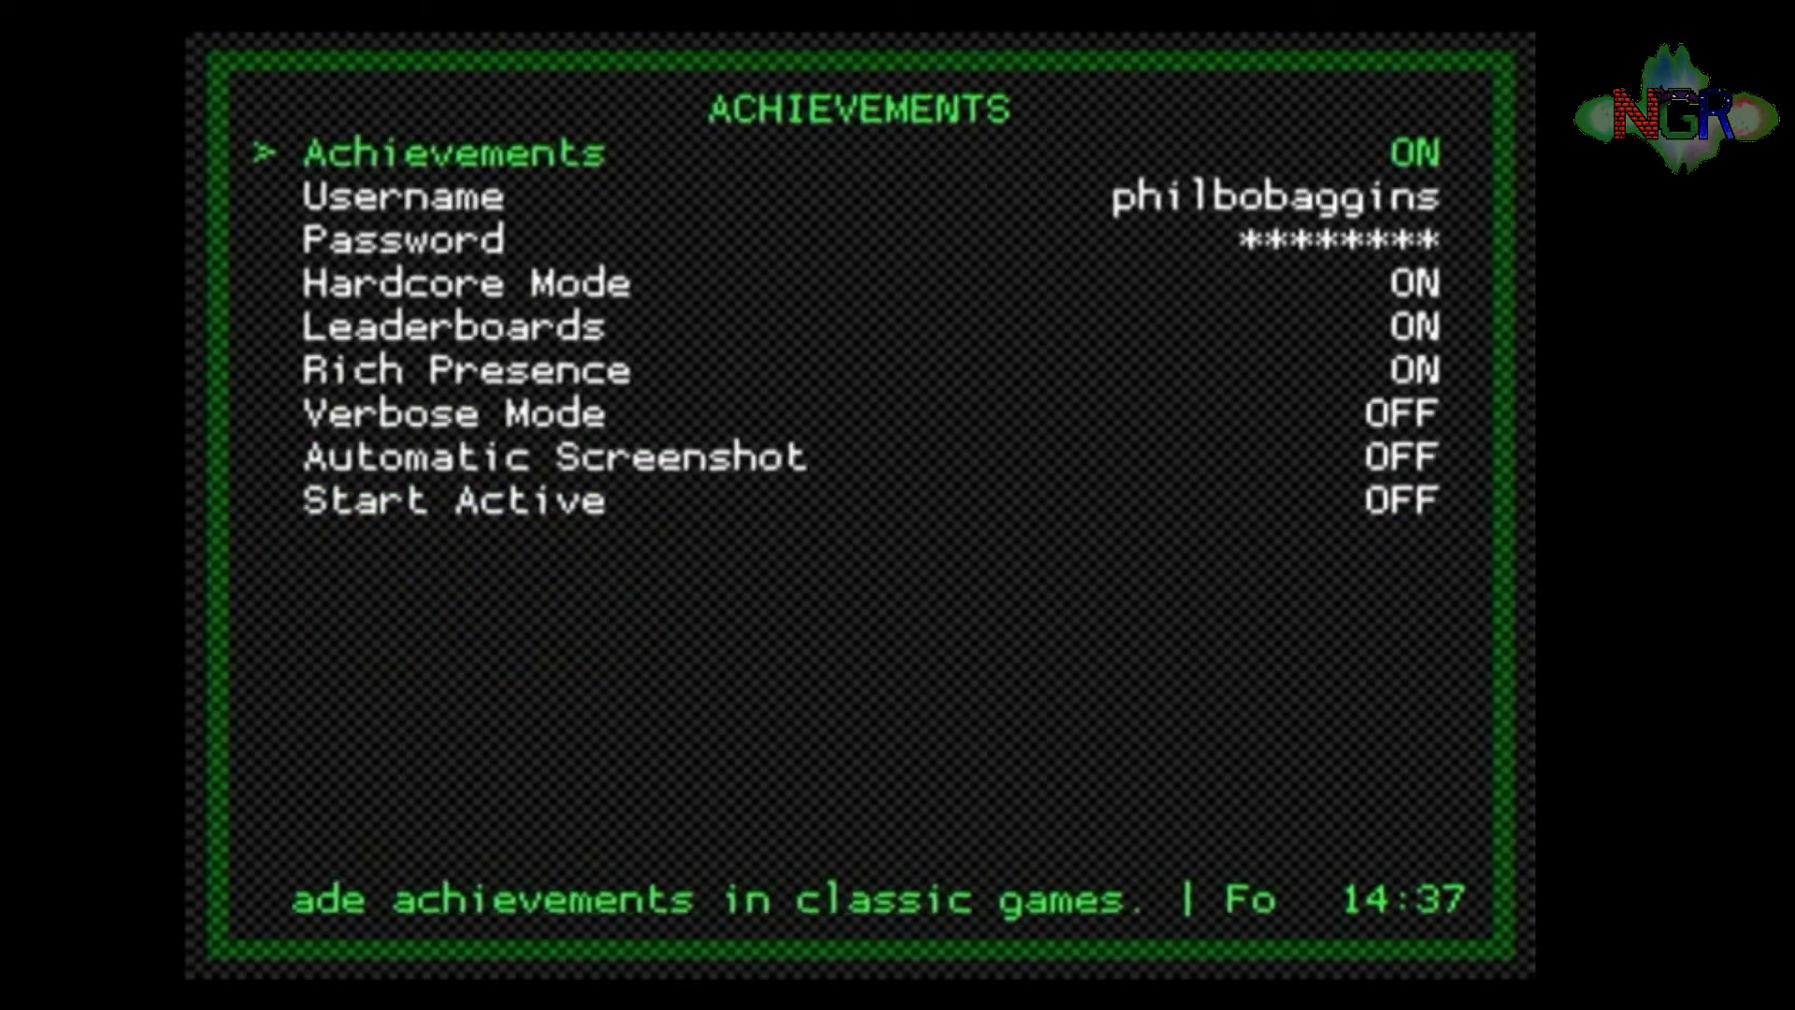
# Step: Review the achievement options from Username and Password through Hardcore Mode and Leaderboards to Start Active
pyautogui.press('Down')
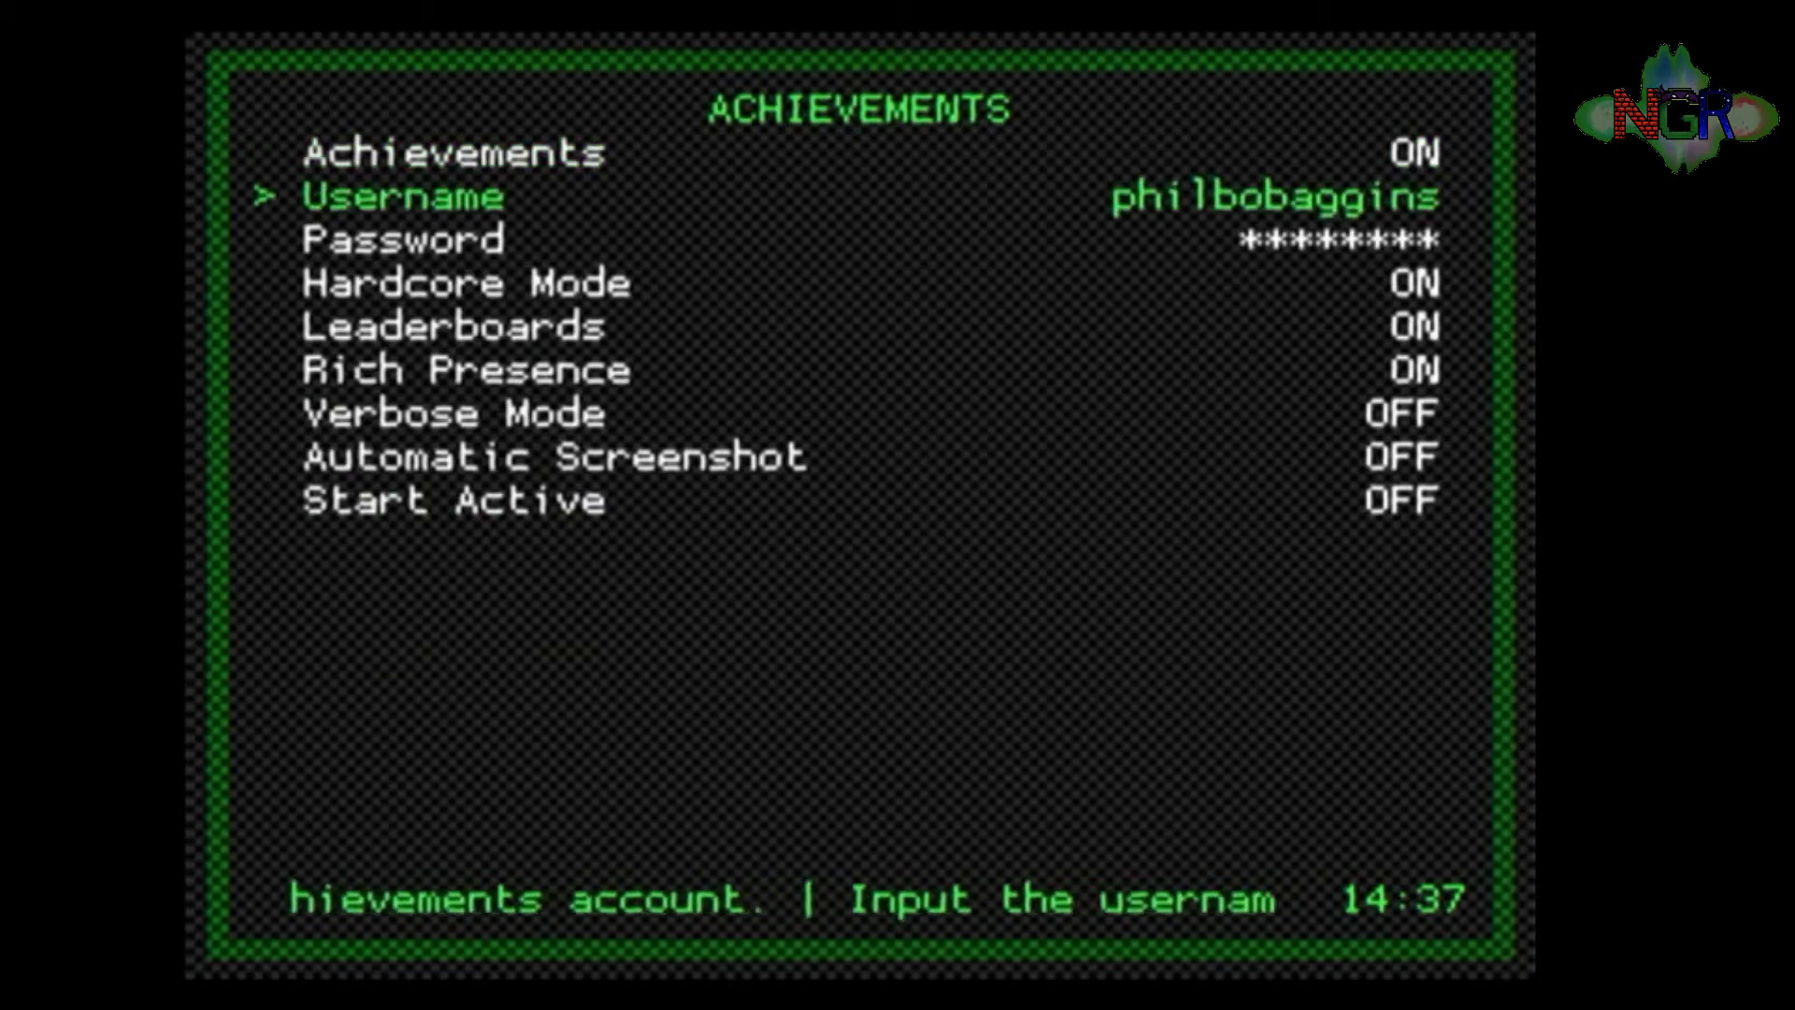
pyautogui.press('Down')
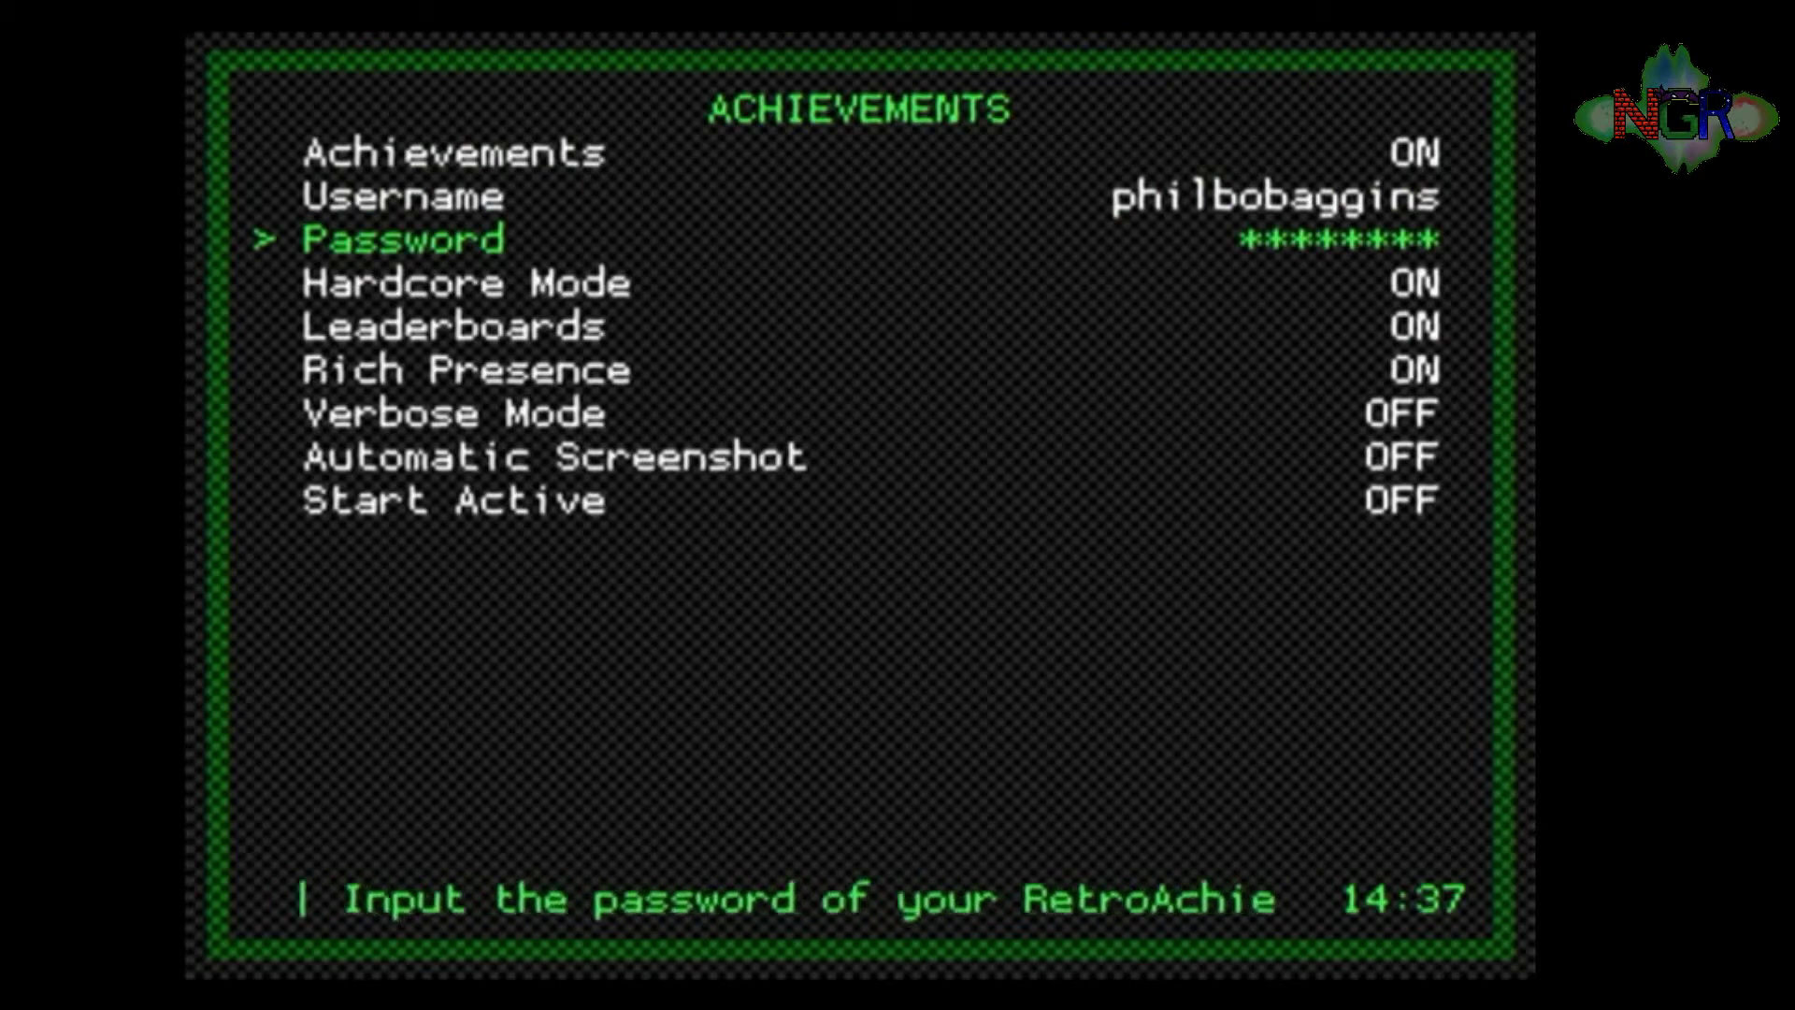
pyautogui.press('Down')
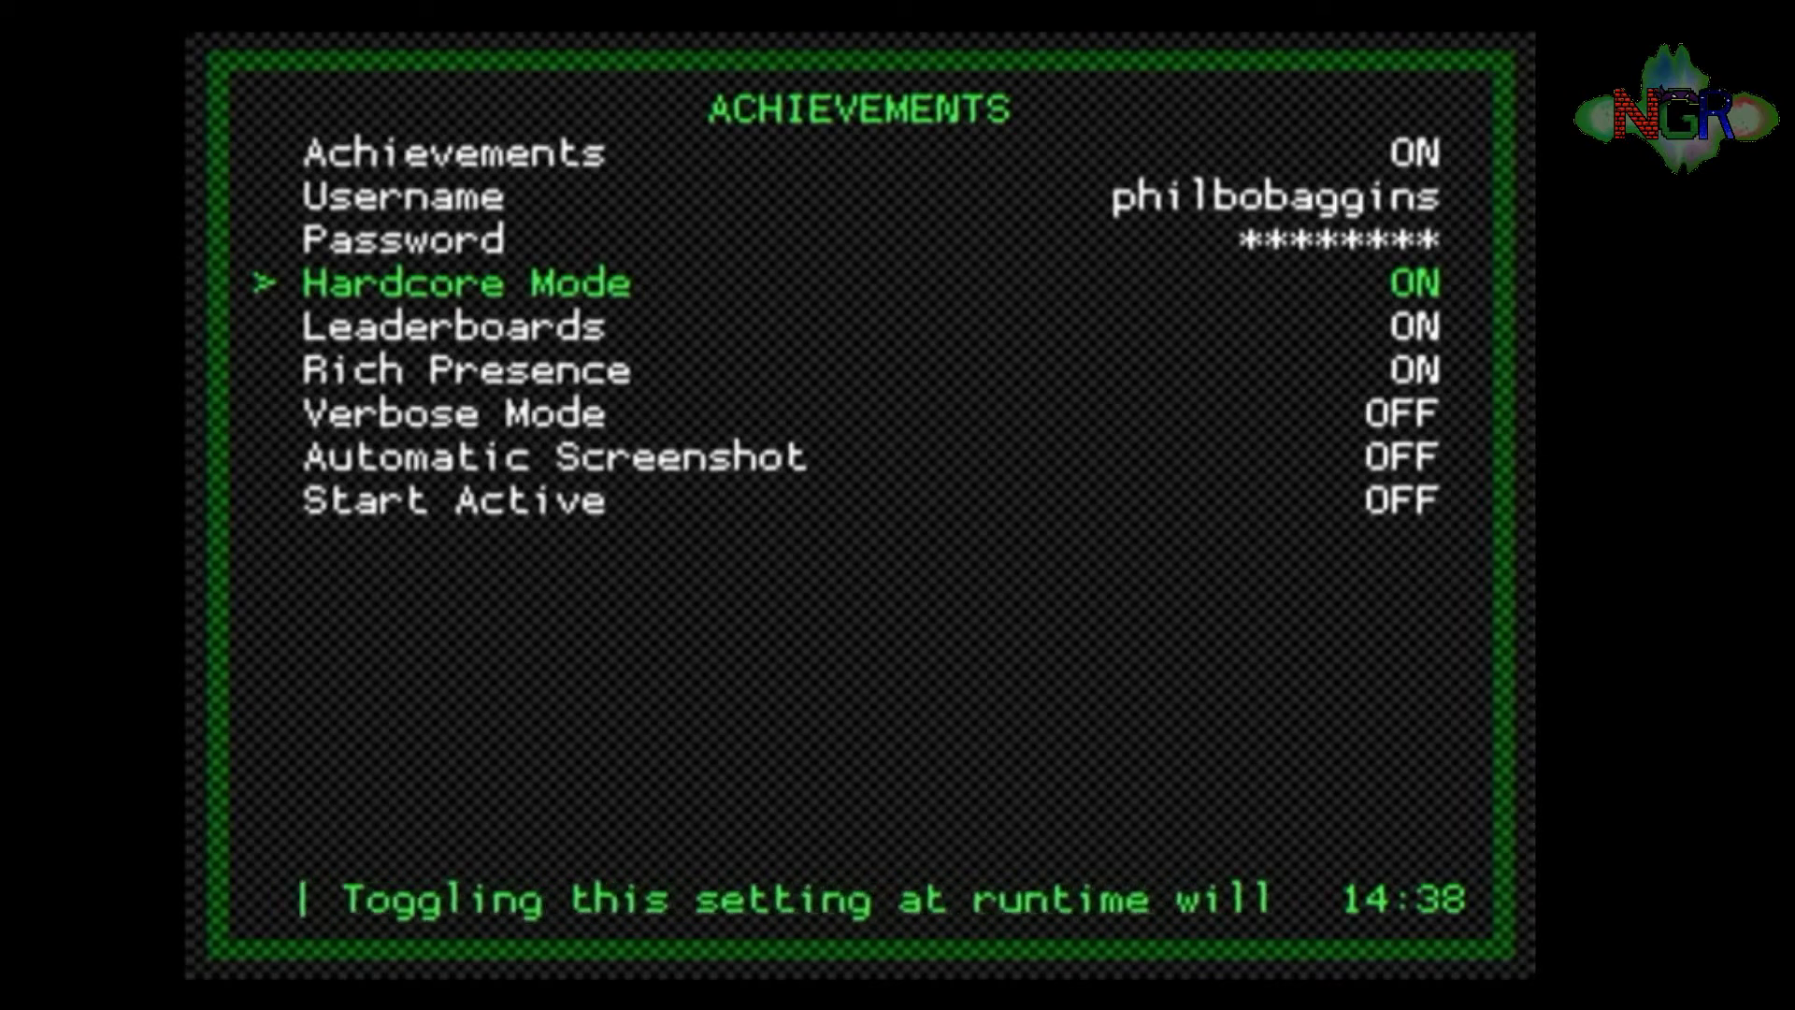
pyautogui.press('Down')
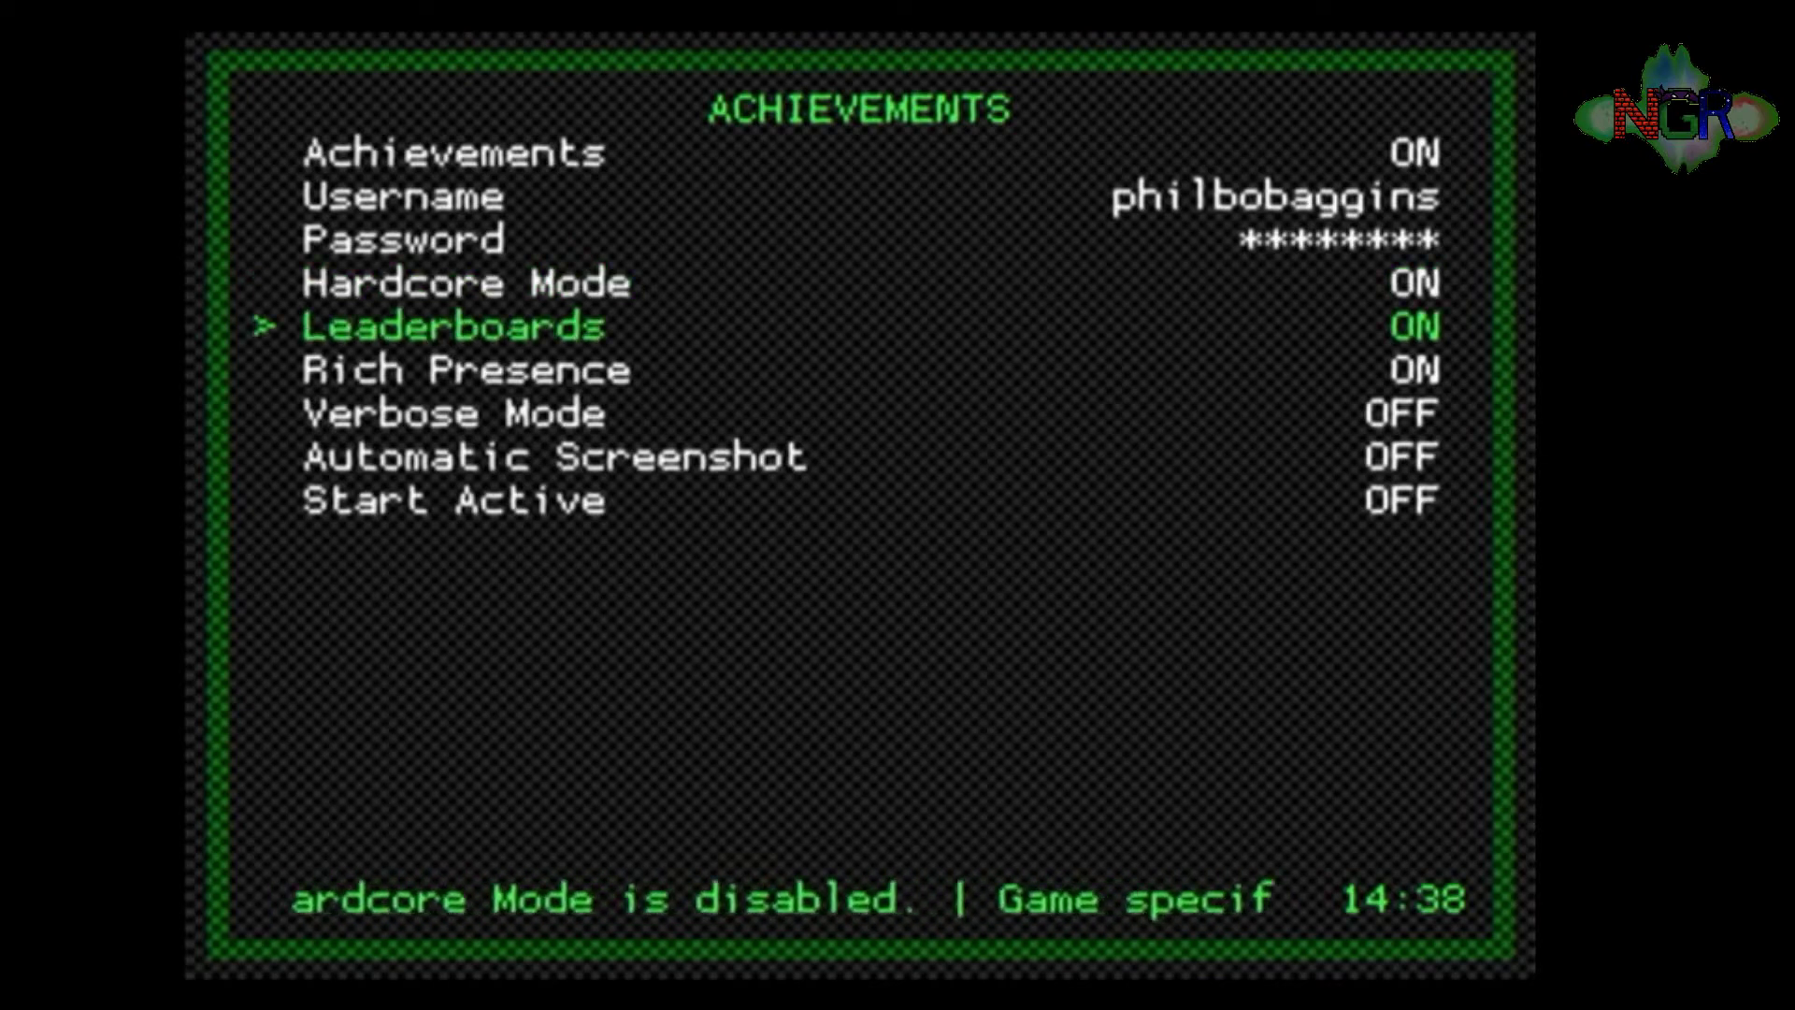
pyautogui.press('Down')
pyautogui.press('Down')
pyautogui.press('Down')
pyautogui.press('Down')
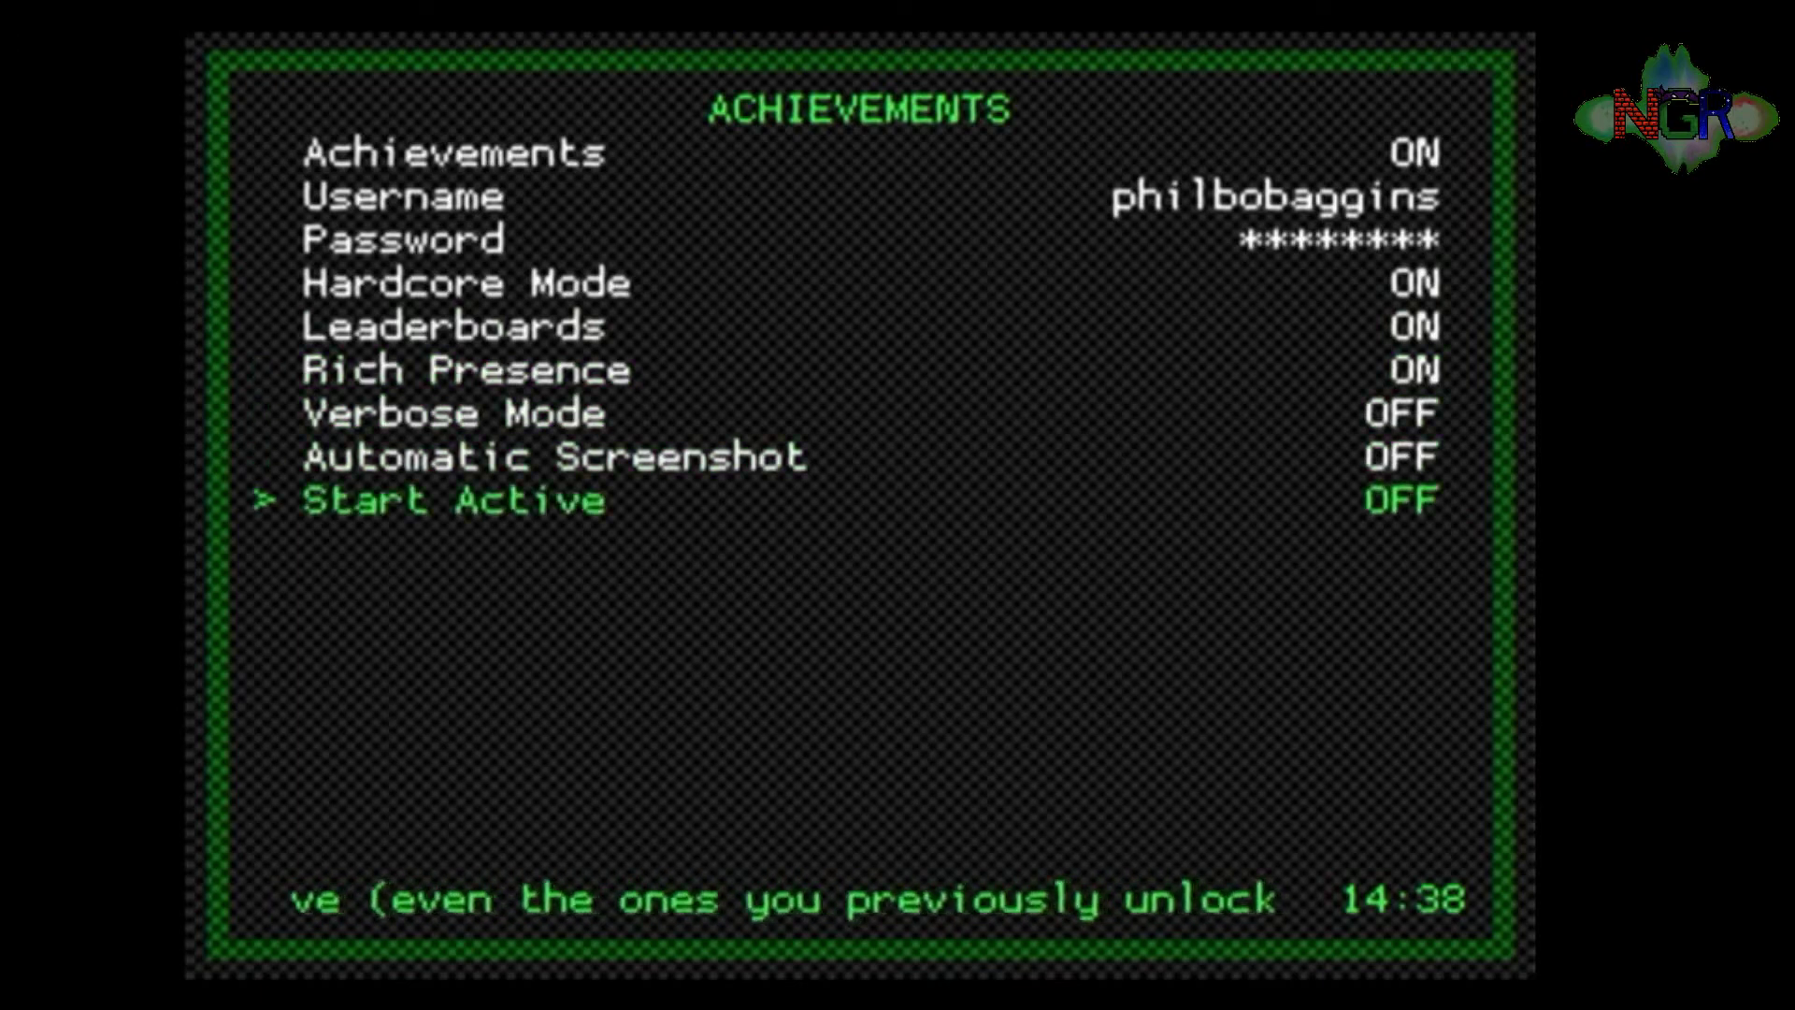
# Step: Leave the achievement settings for the main menu and open the Configuration File options
pyautogui.press('Down')
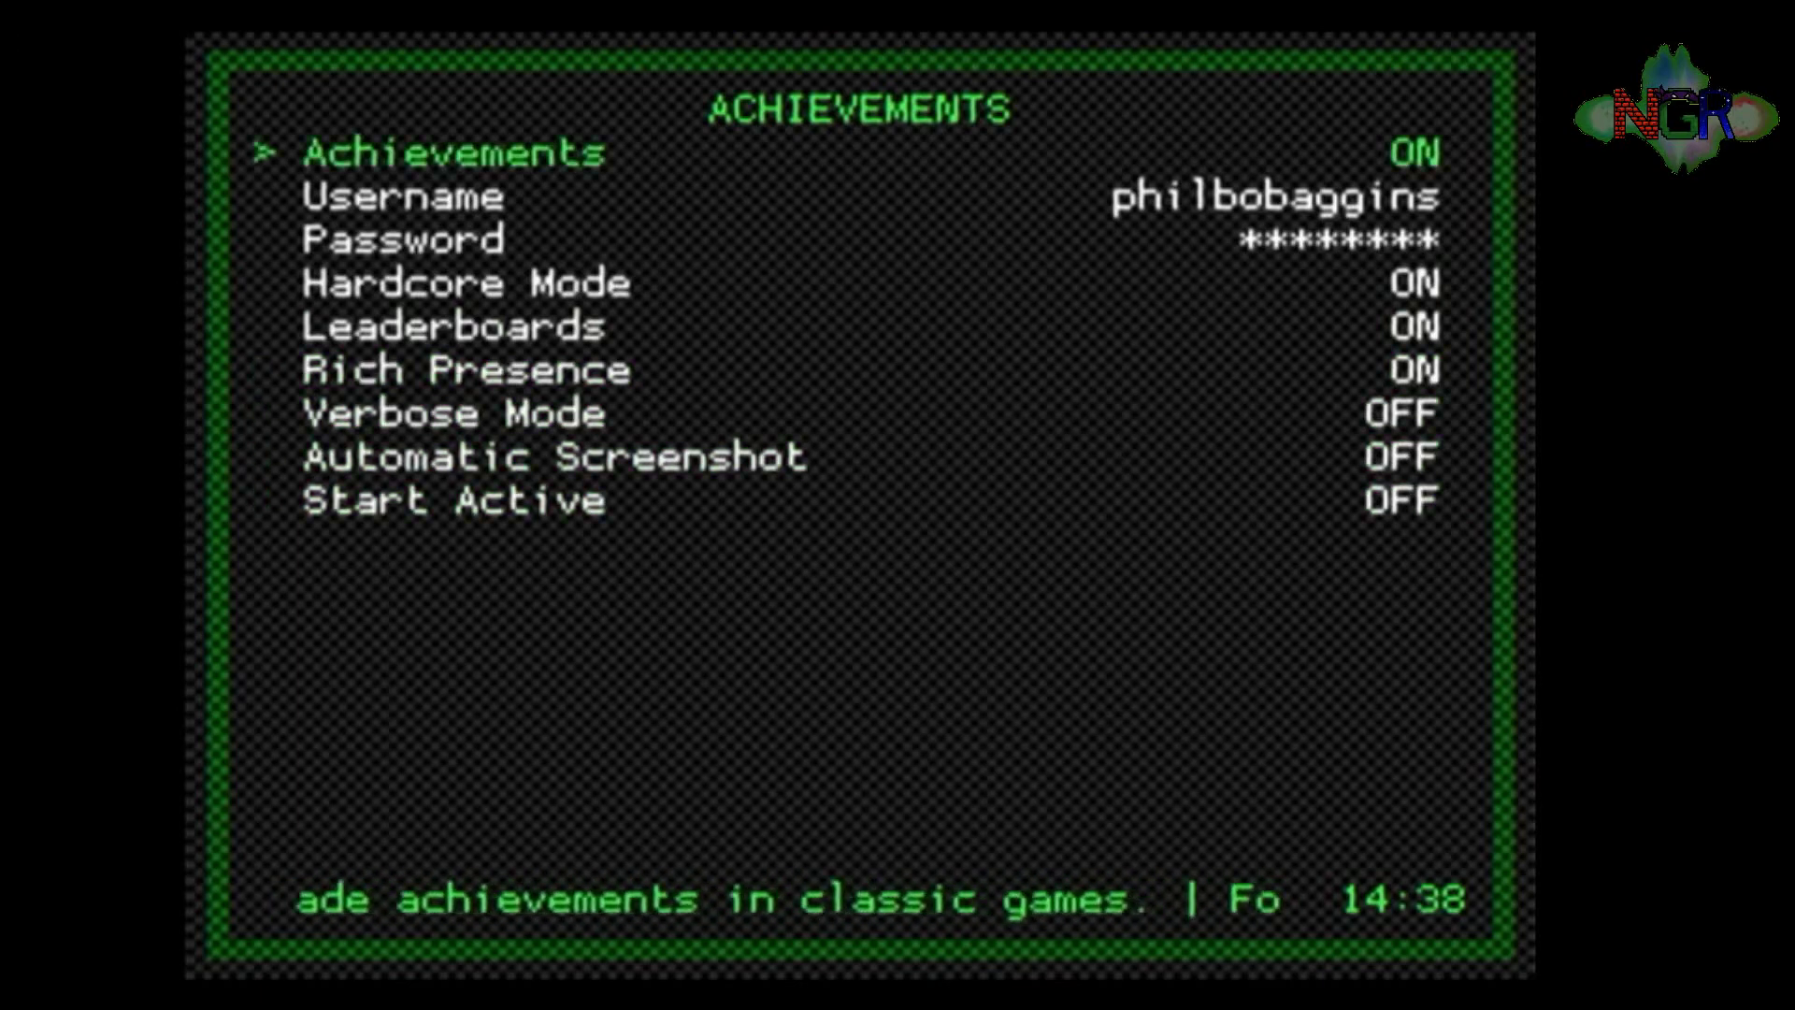
pyautogui.press('BackSpace')
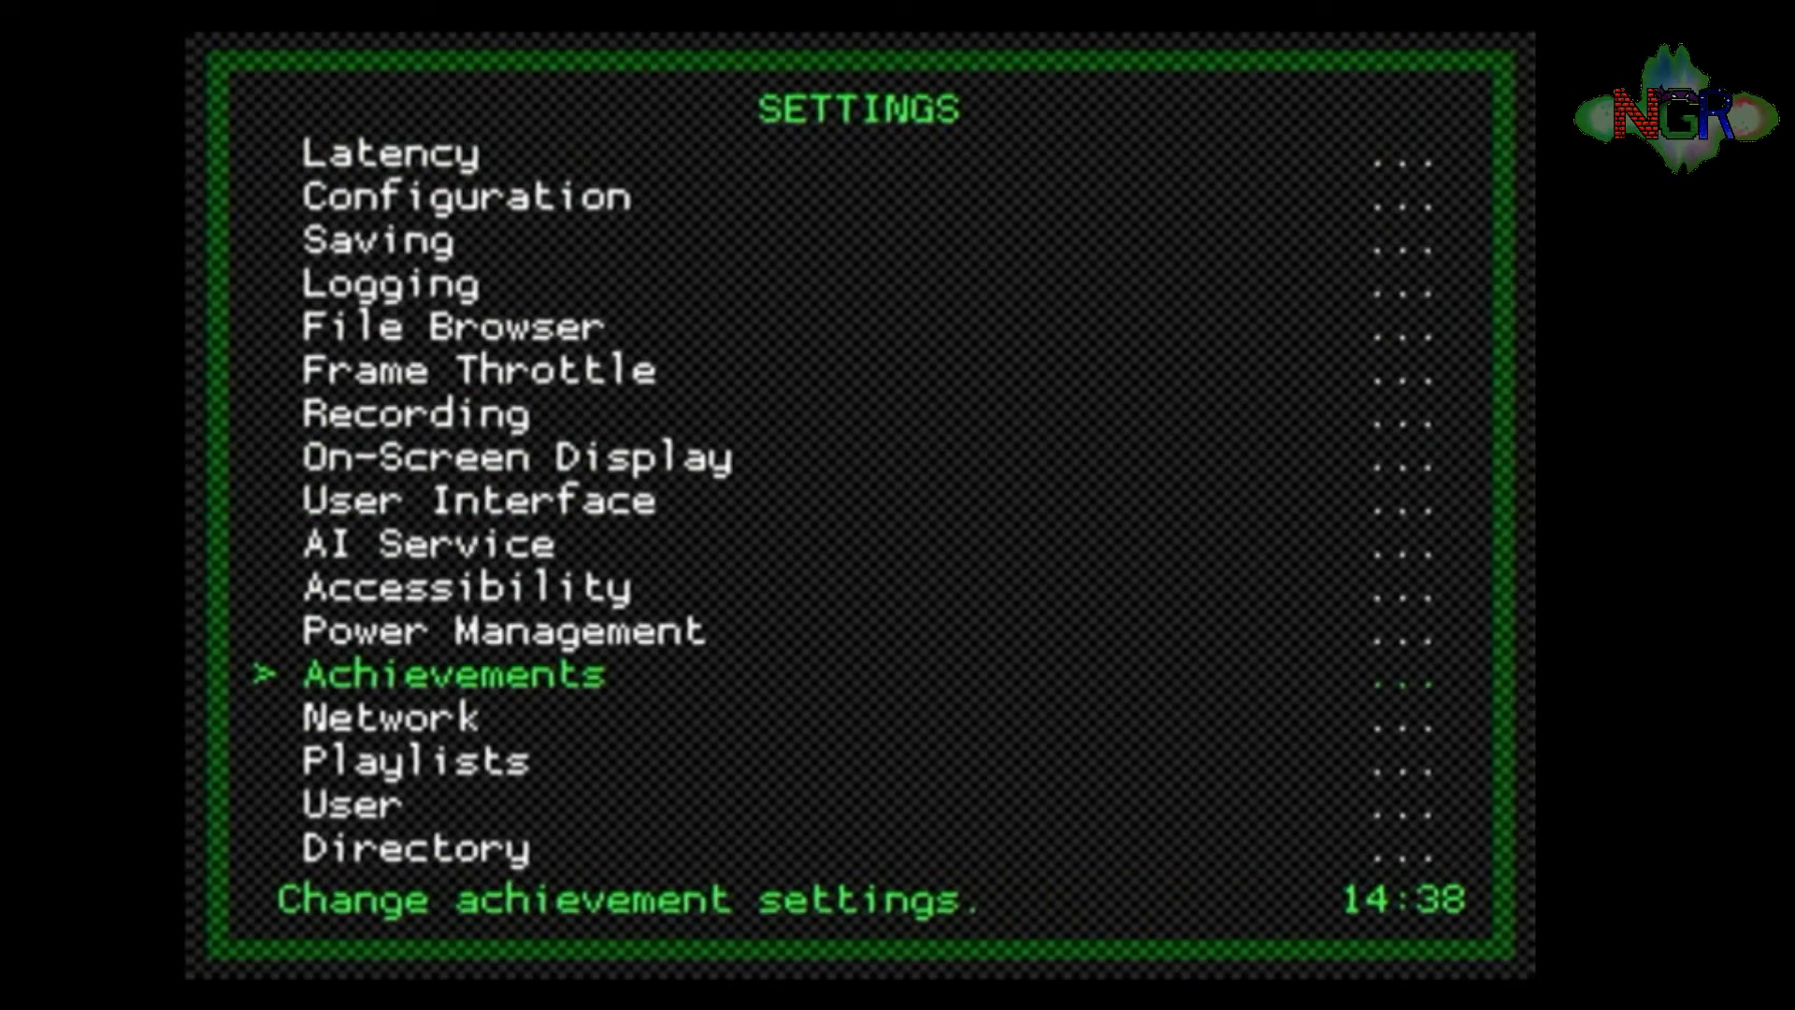
pyautogui.press('BackSpace')
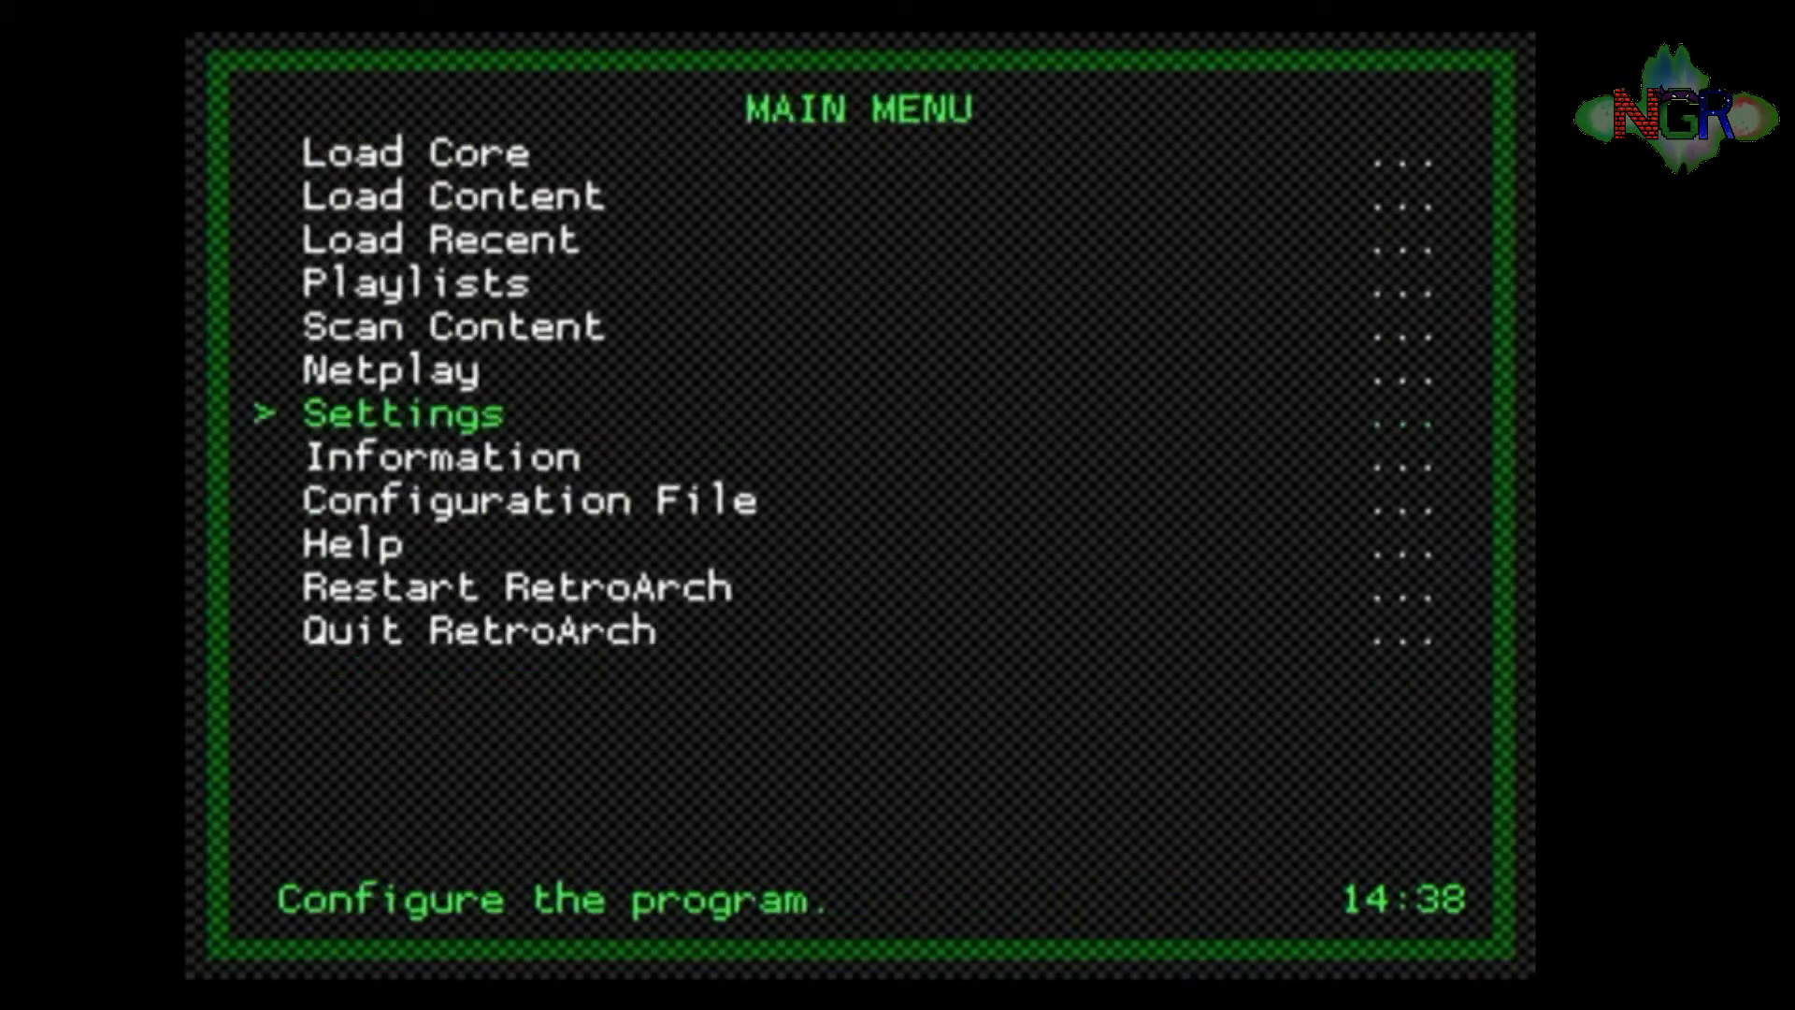
pyautogui.press('Down')
pyautogui.press('Down')
pyautogui.press('Return')
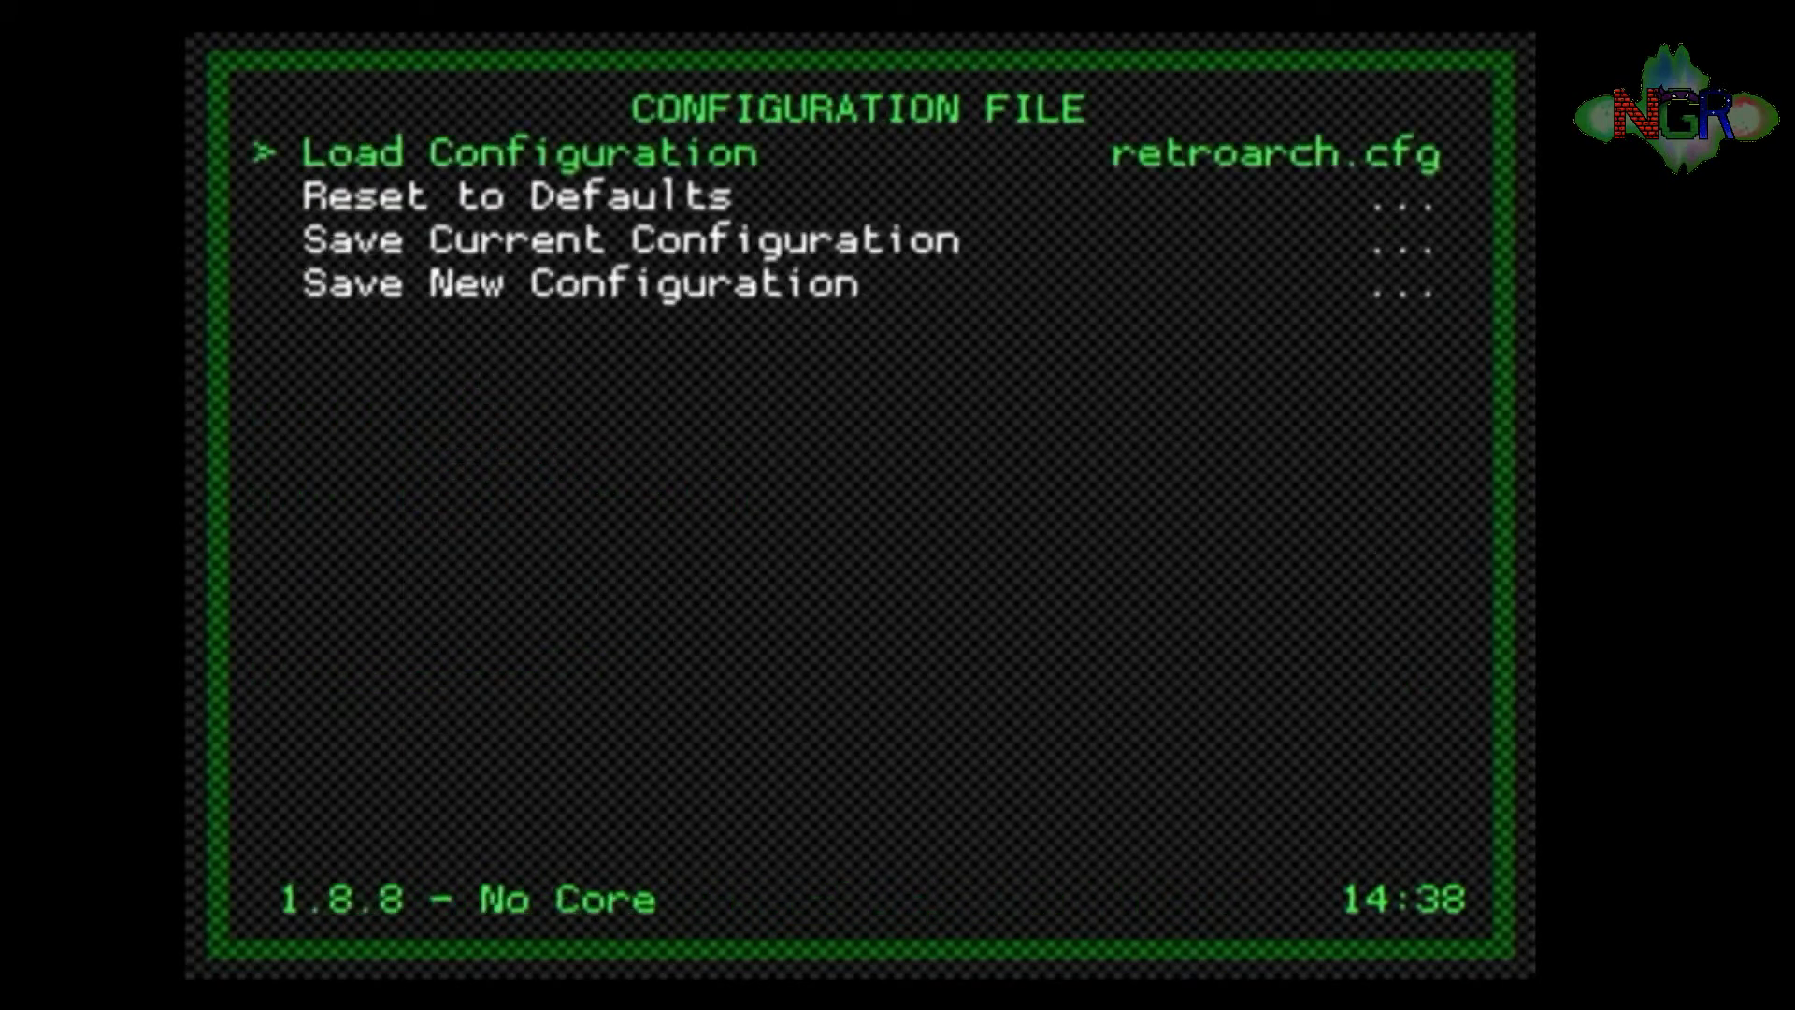
# Step: Save the current RetroArch configuration and leave the Configuration File options
pyautogui.press('Down')
pyautogui.press('Down')
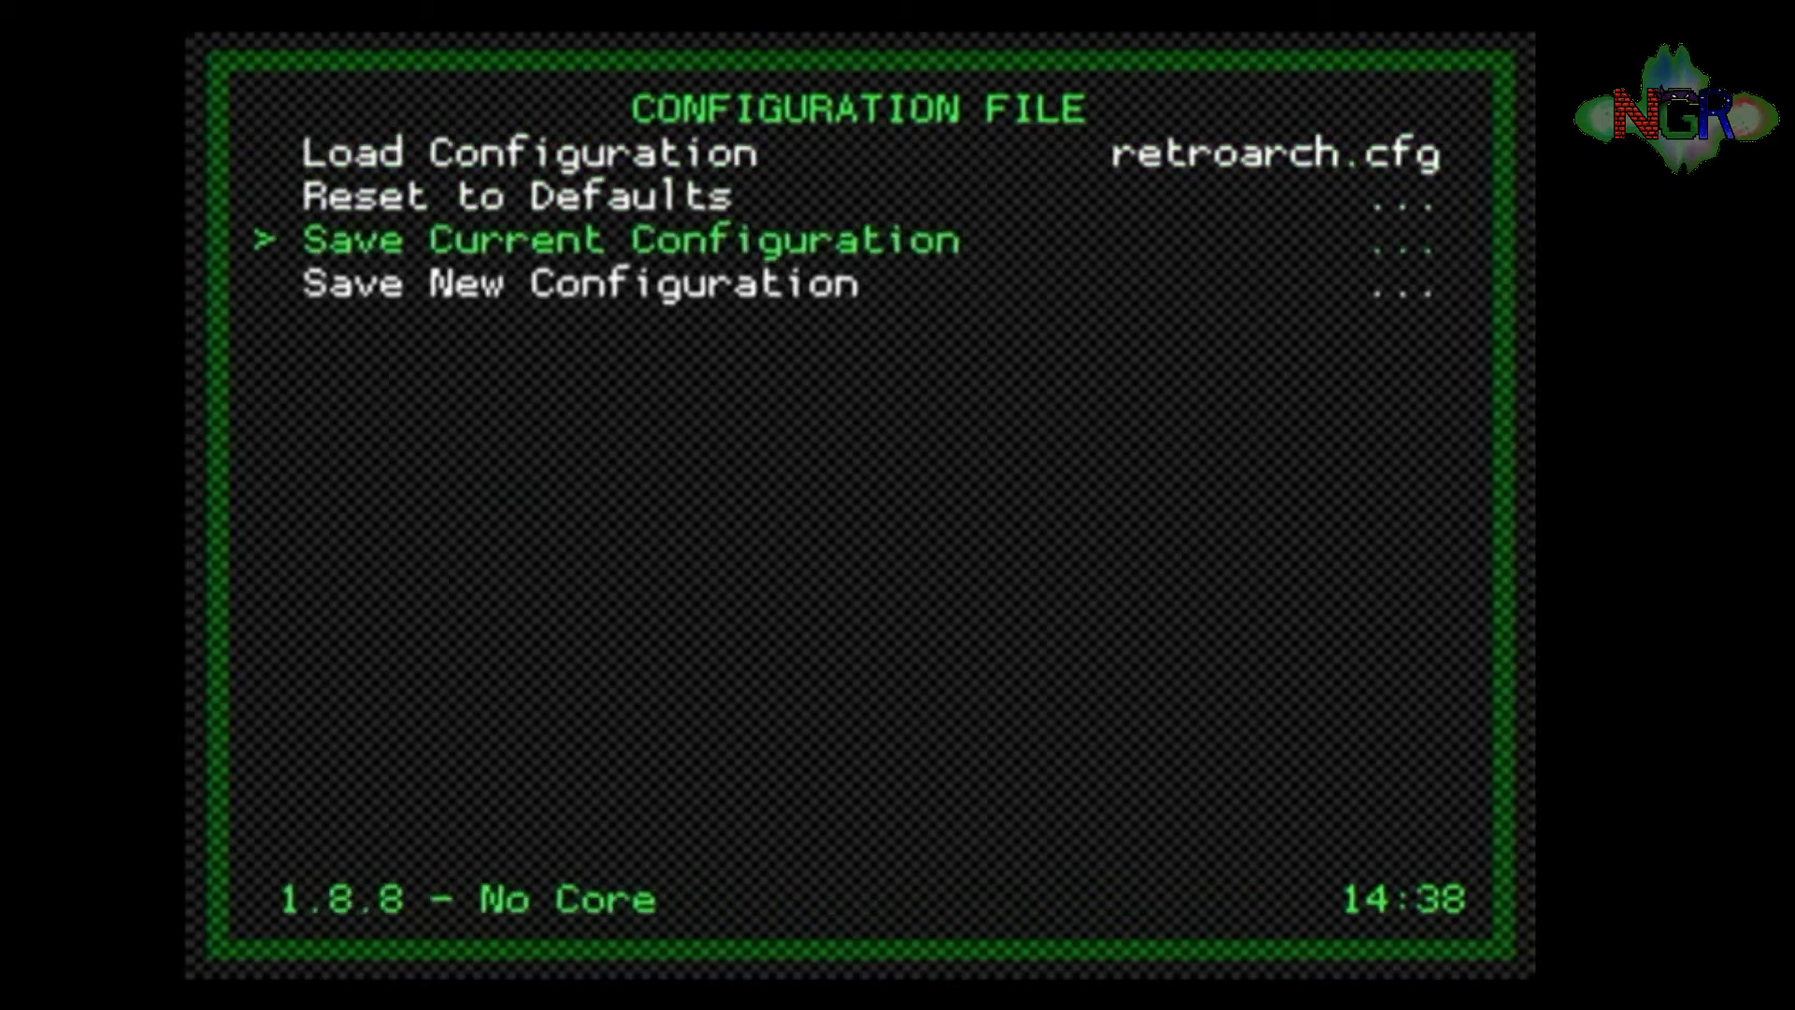
pyautogui.press('Return')
pyautogui.press('BackSpace')
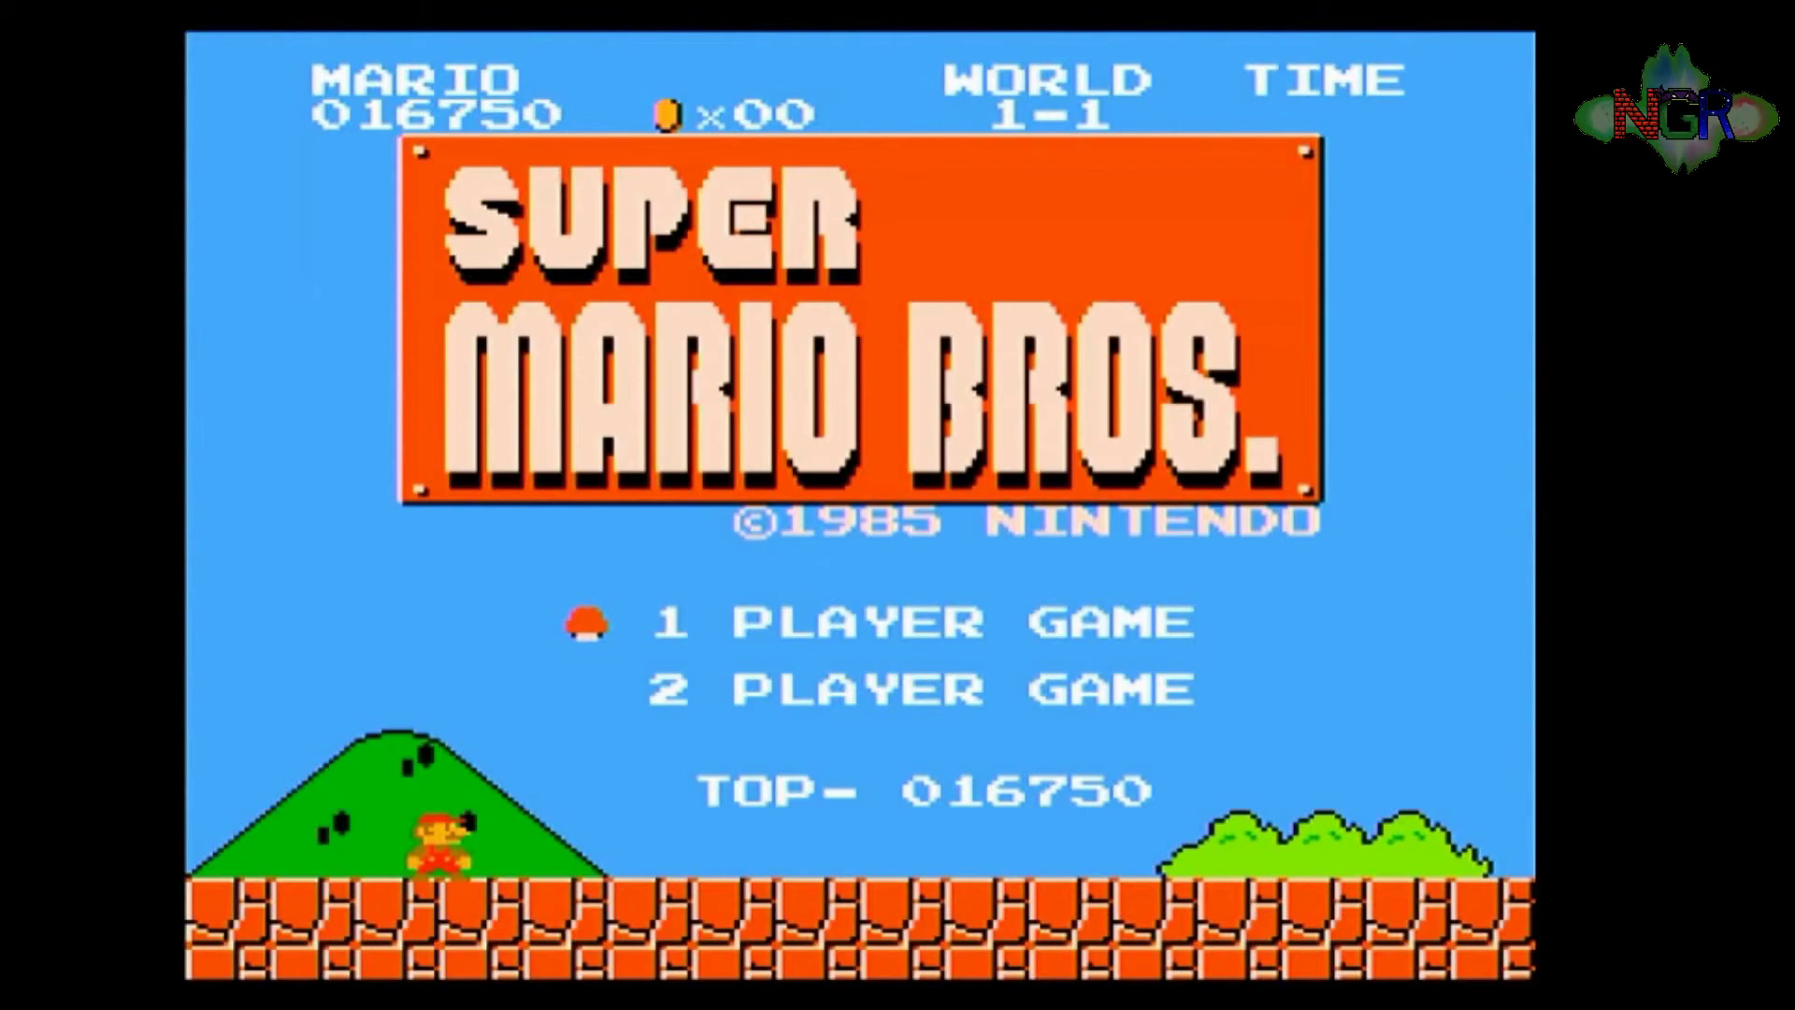
# Step: Start a one-player game of Super Mario Bros. and play through World 1-1 to the flagpole
pyautogui.press('Return')
pyautogui.press('Right')
pyautogui.press('x')
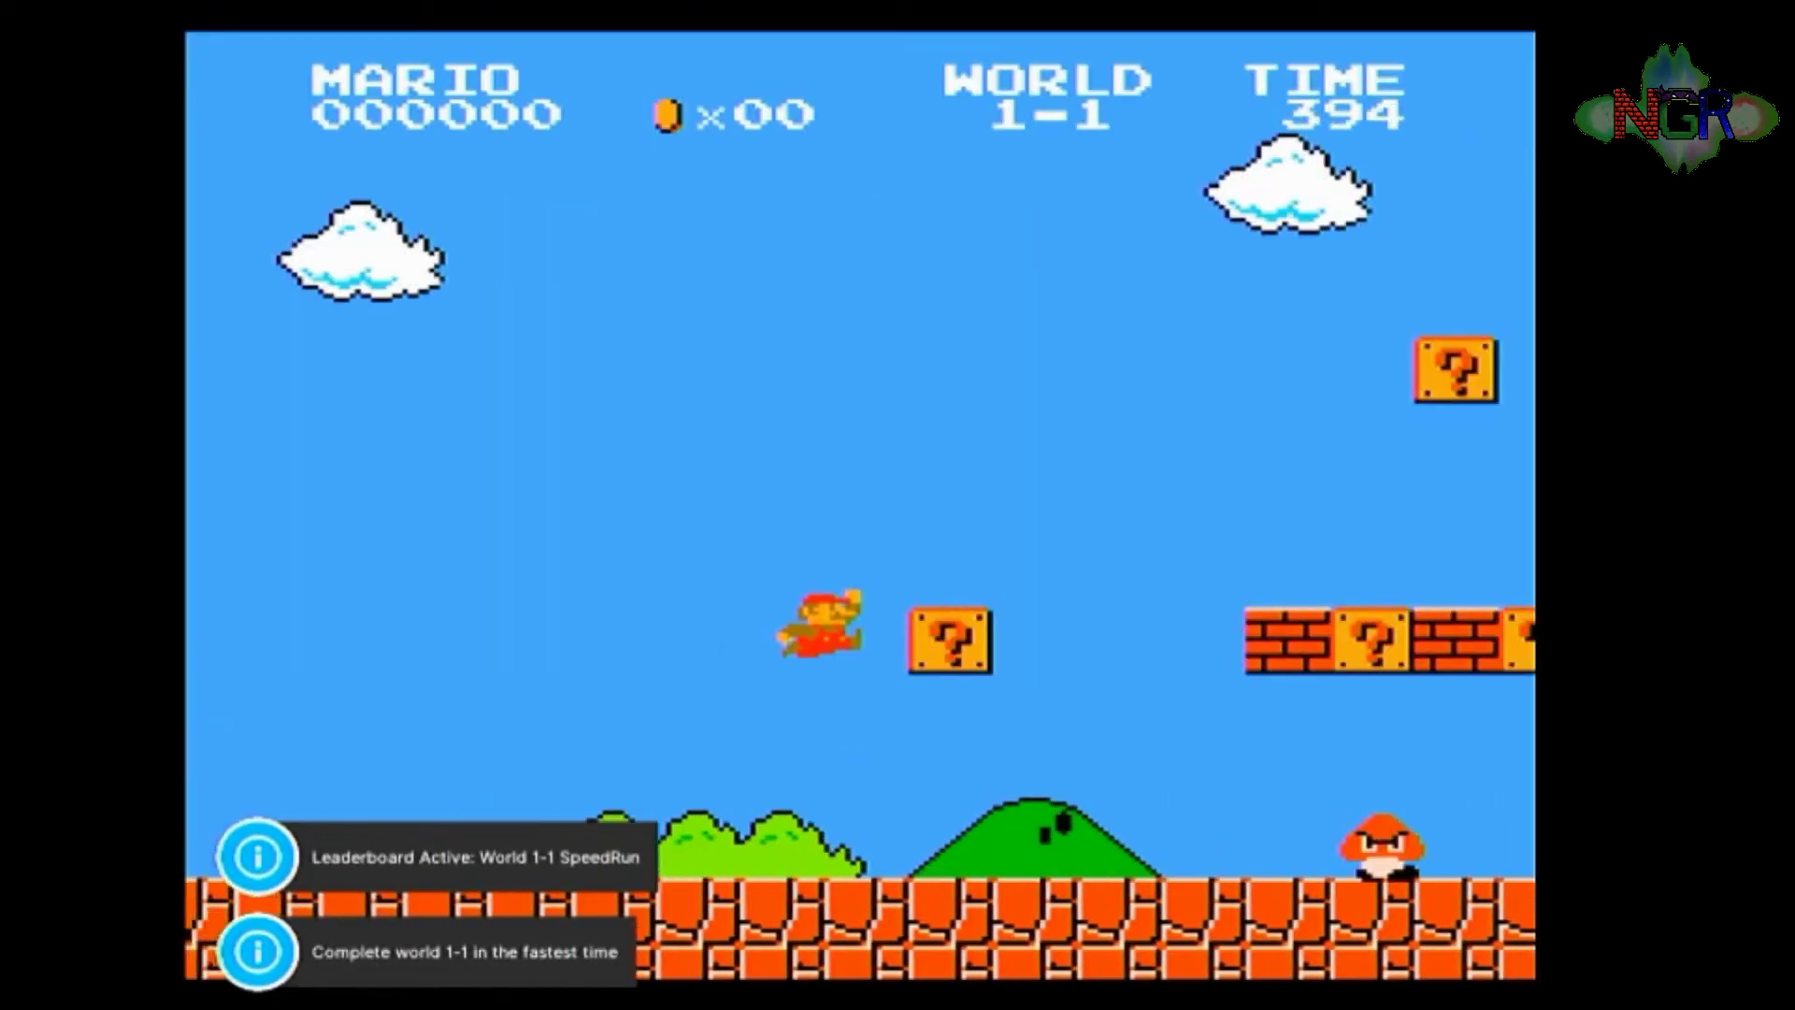
pyautogui.press('x')
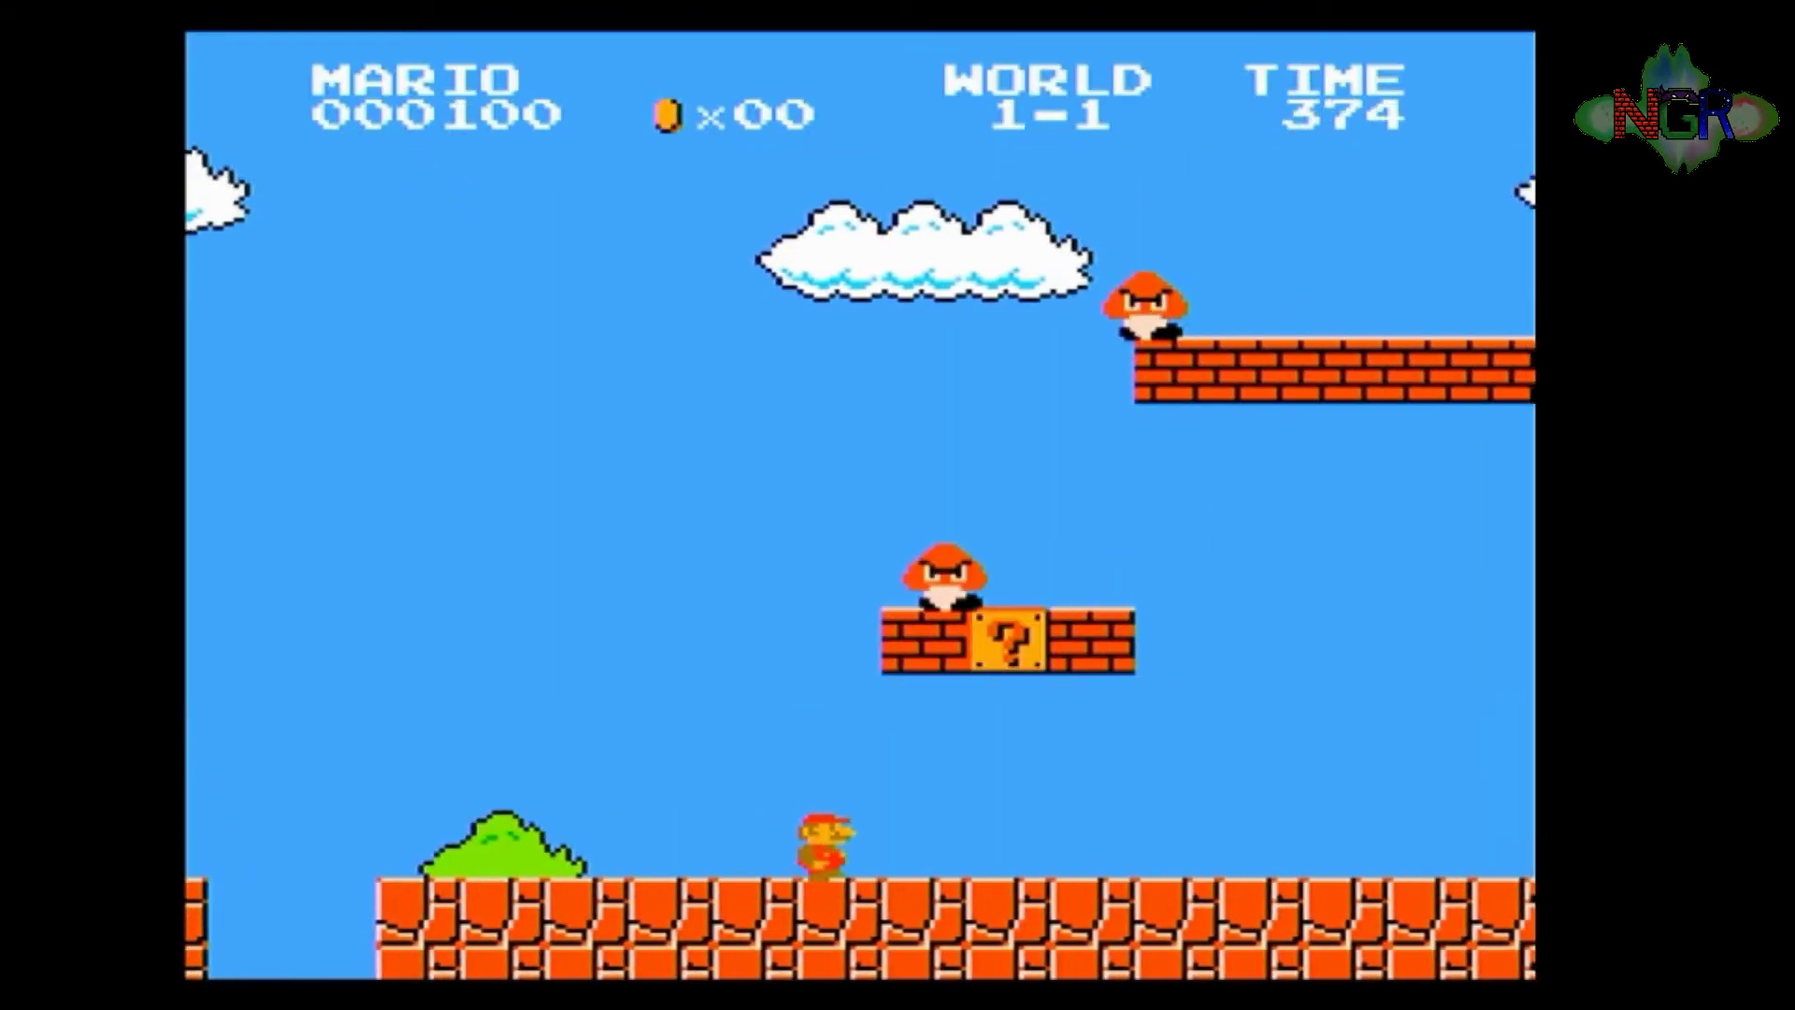
pyautogui.press('x')
pyautogui.press('x')
pyautogui.press('x')
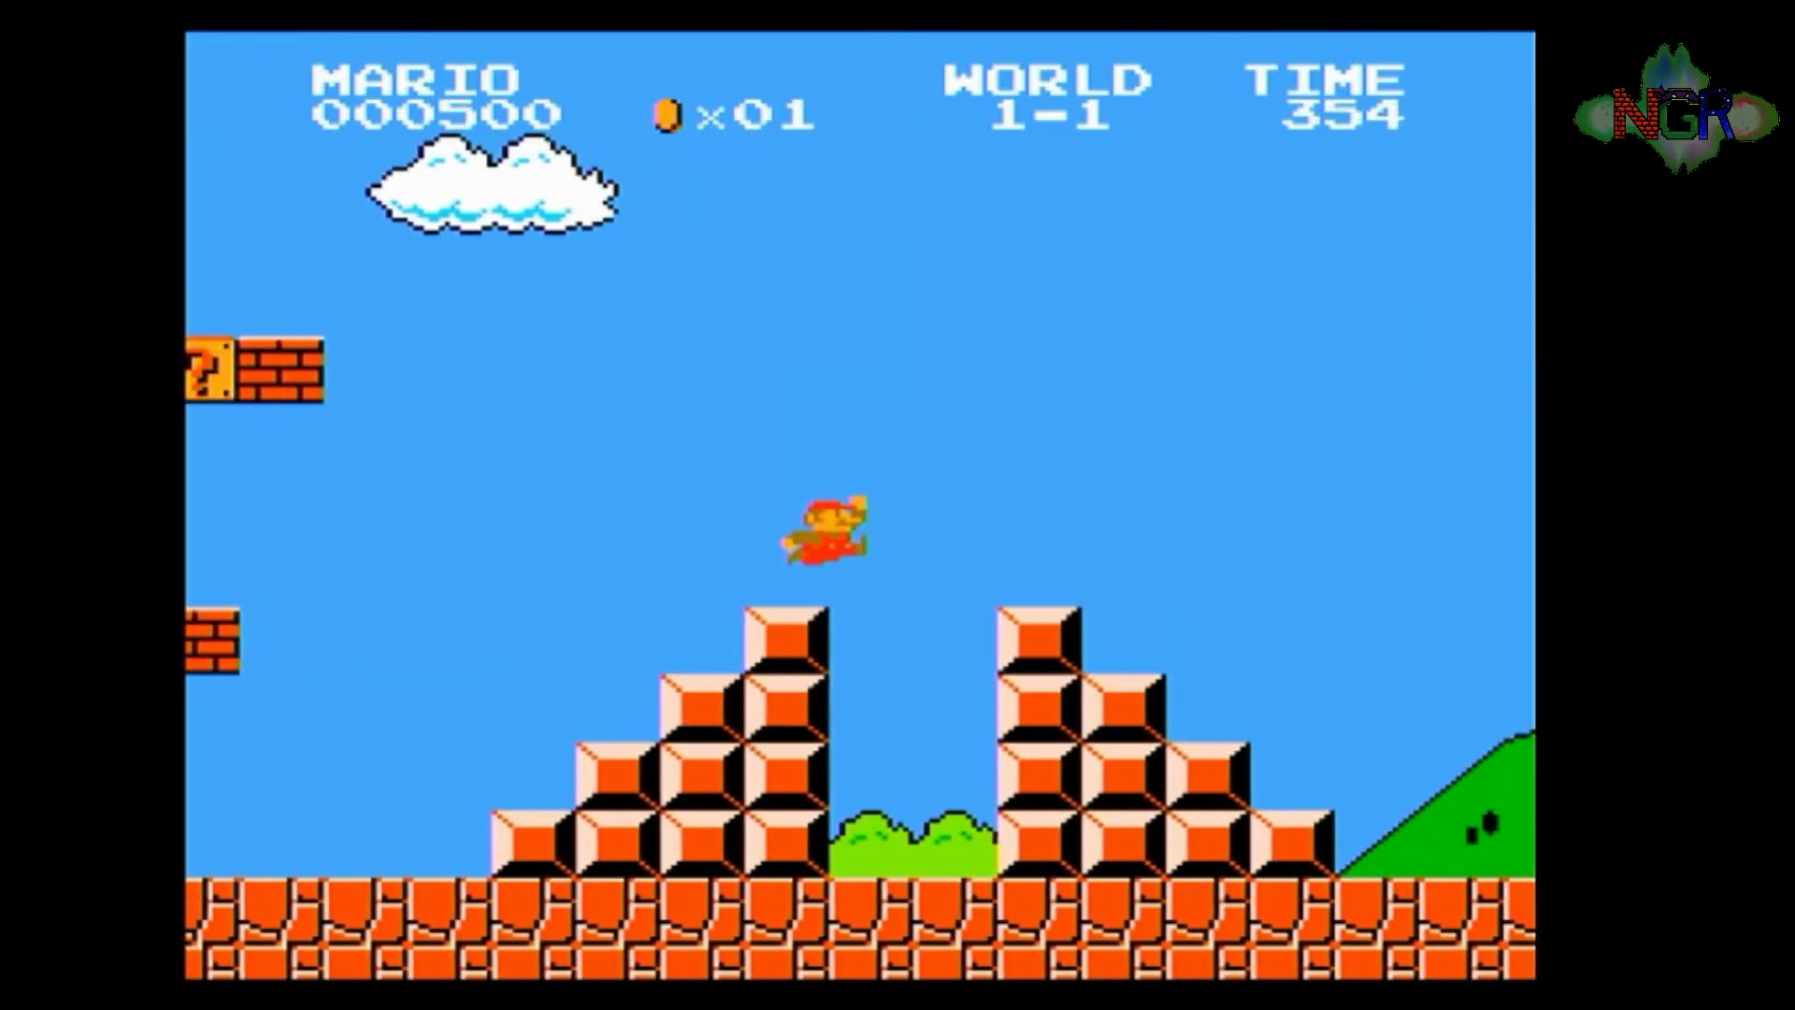
pyautogui.press('x')
pyautogui.press('x')
pyautogui.press('x')
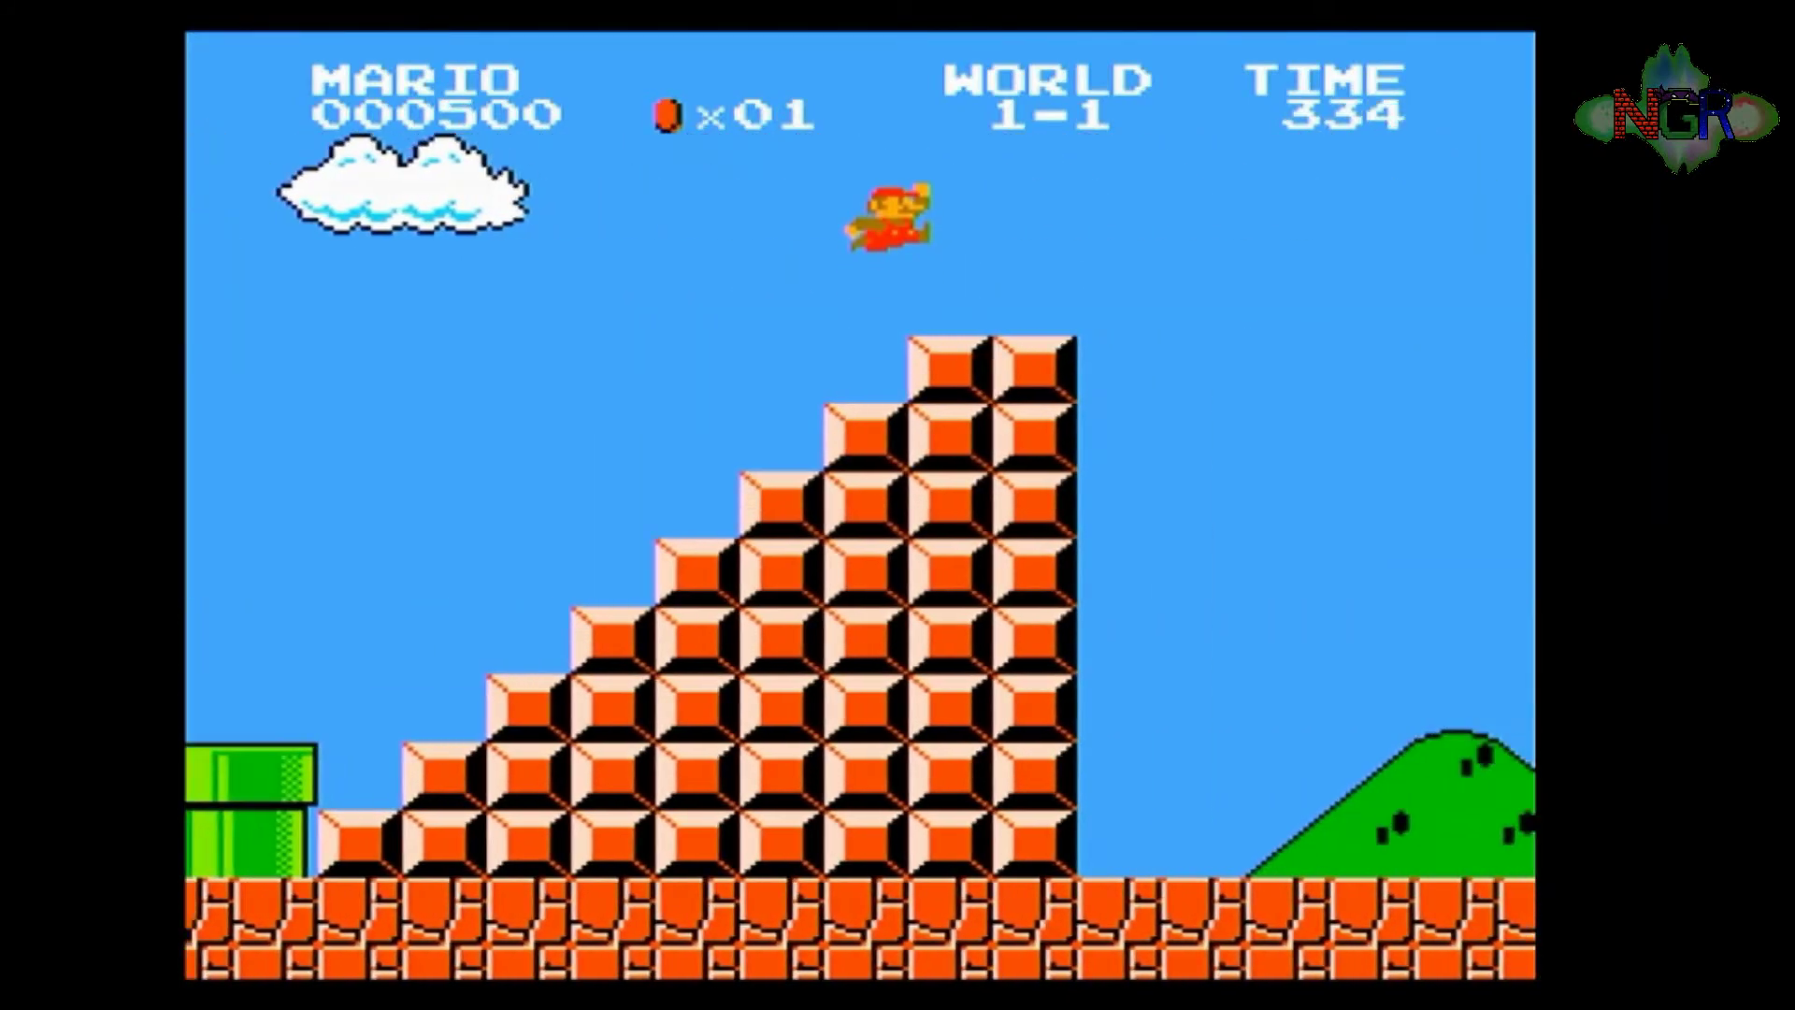
pyautogui.press('x')
pyautogui.press('Right')
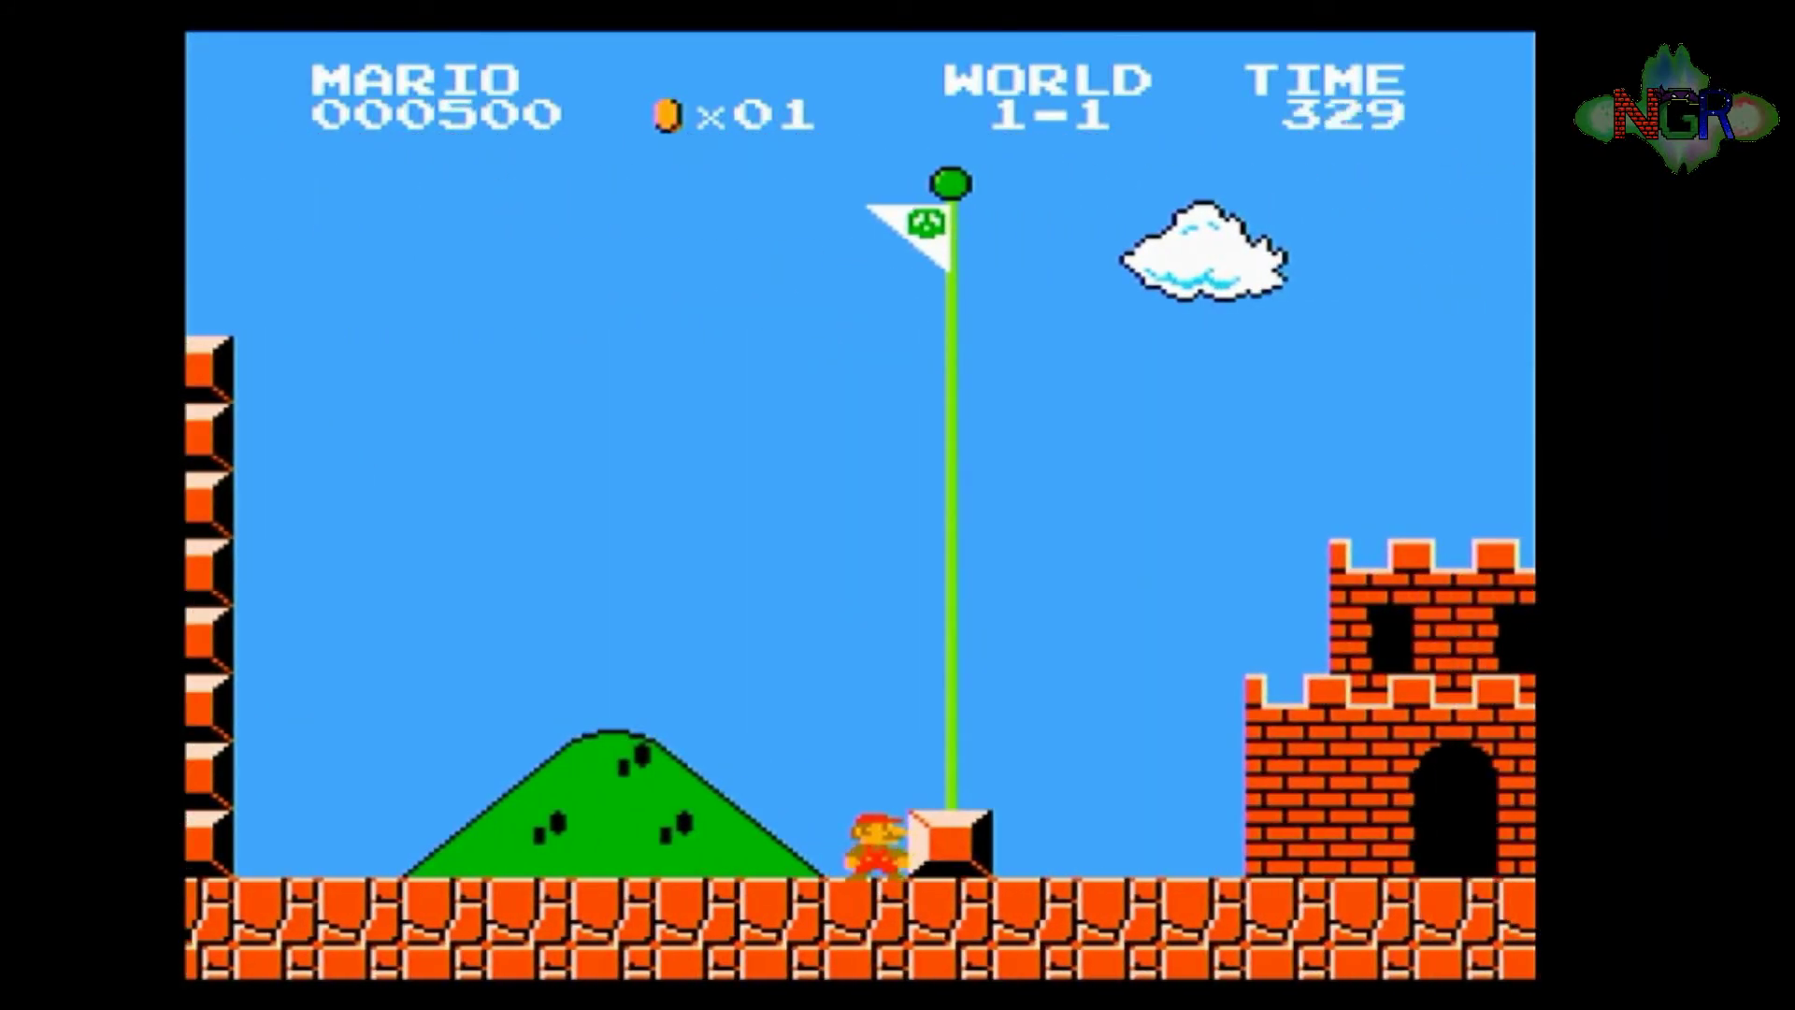
pyautogui.press('x')
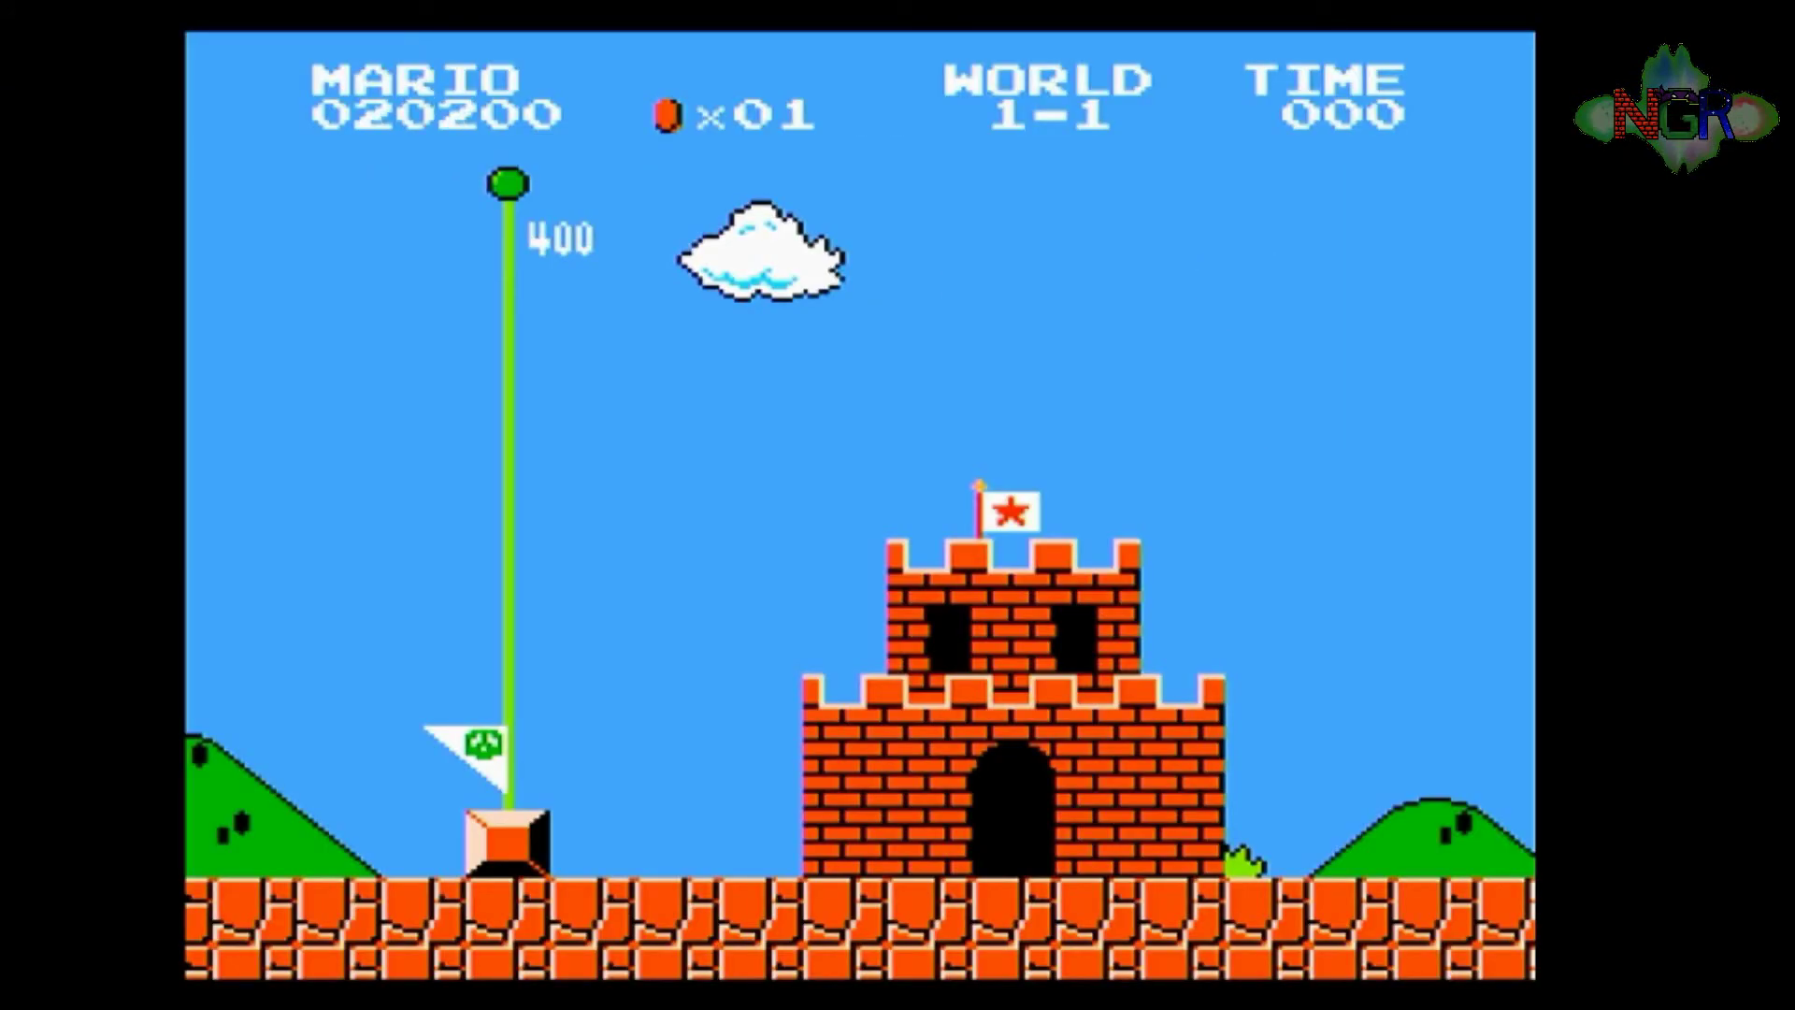
# Step: Open the Quick Menu over the running game and display its Achievements list
pyautogui.press('F1')
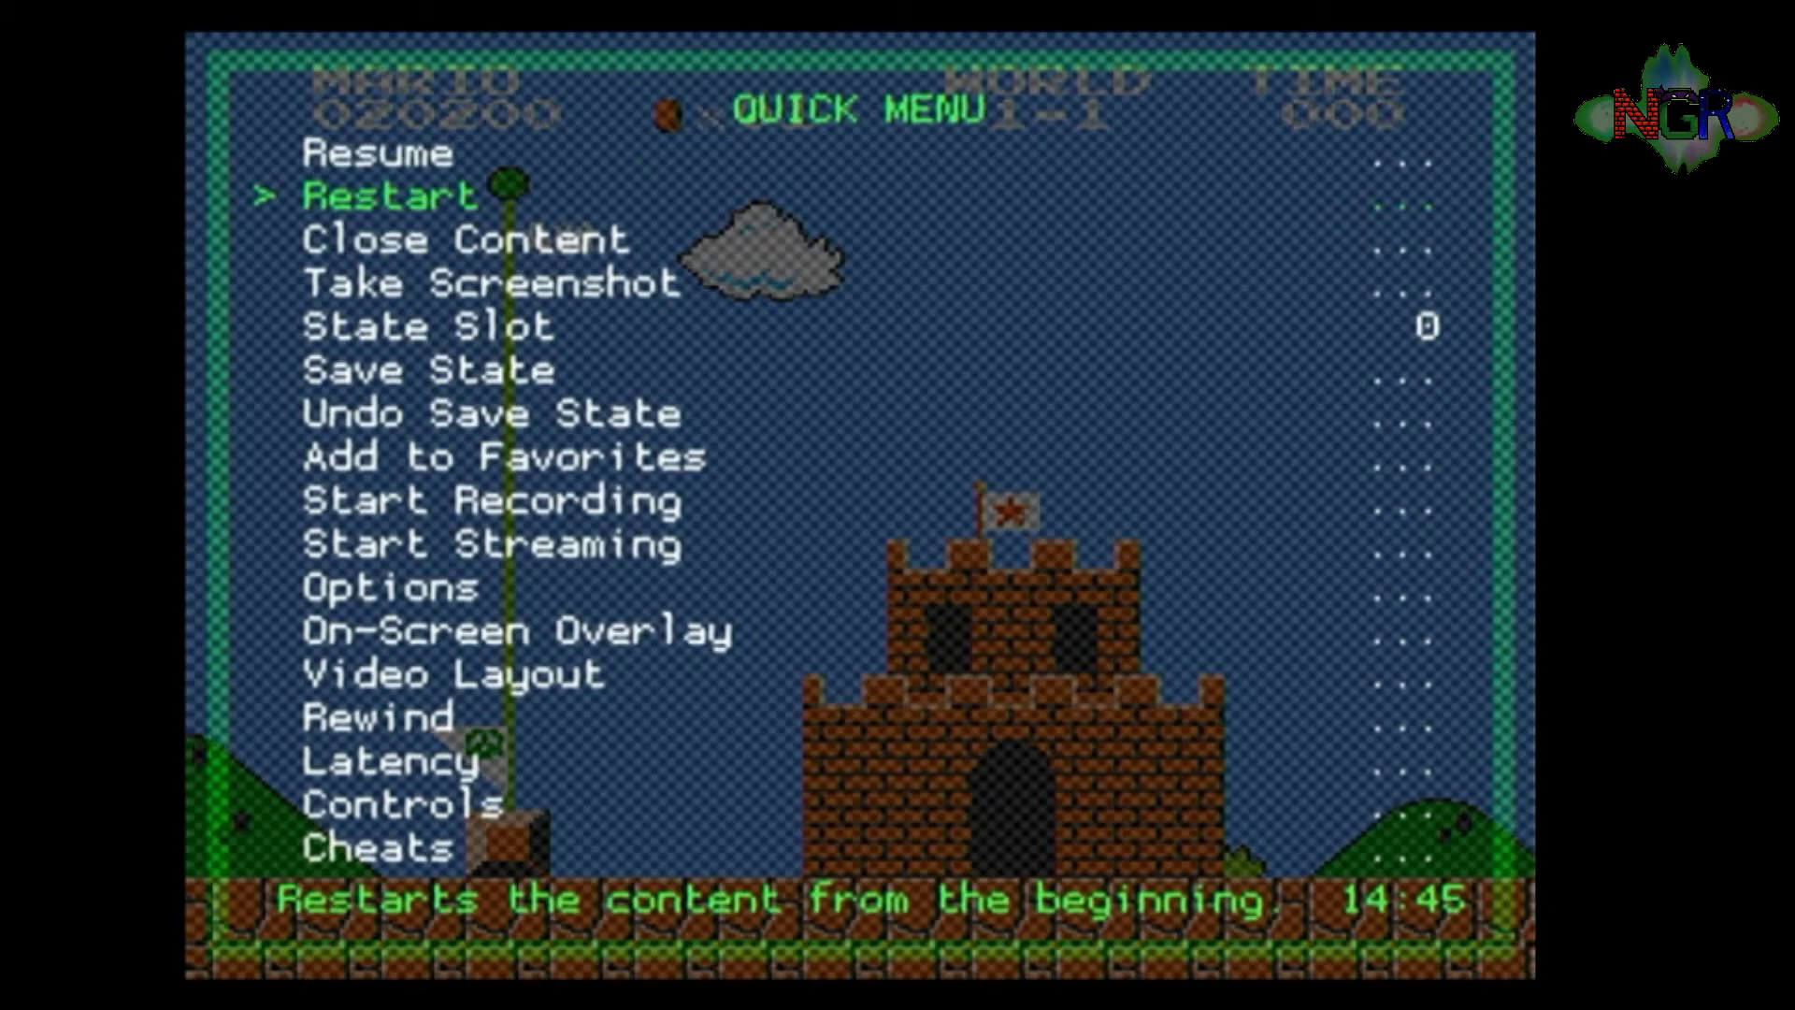
pyautogui.press('Down')
pyautogui.press('Down')
pyautogui.press('Down')
pyautogui.press('Down')
pyautogui.press('Down')
pyautogui.press('Down')
pyautogui.press('Down')
pyautogui.press('Down')
pyautogui.press('Down')
pyautogui.press('Down')
pyautogui.press('Down')
pyautogui.press('Down')
pyautogui.press('Down')
pyautogui.press('Down')
pyautogui.press('Down')
pyautogui.press('Down')
pyautogui.press('Down')
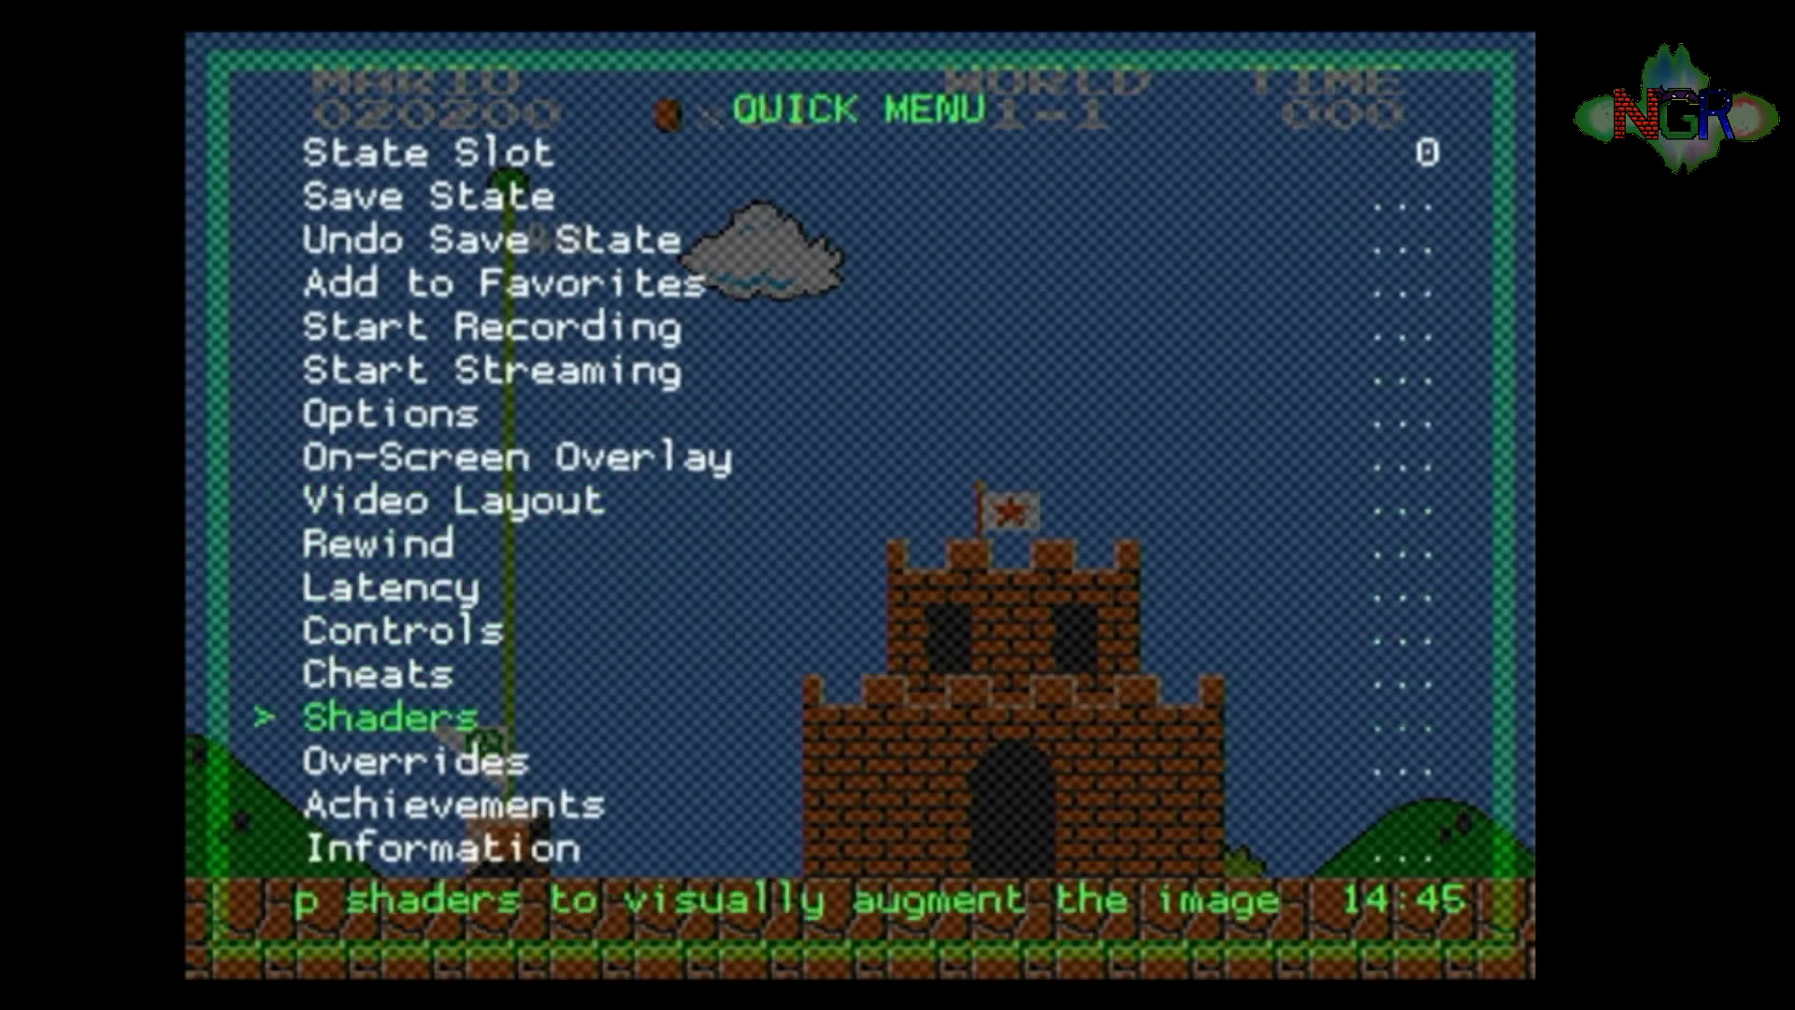
pyautogui.press('Down')
pyautogui.press('Return')
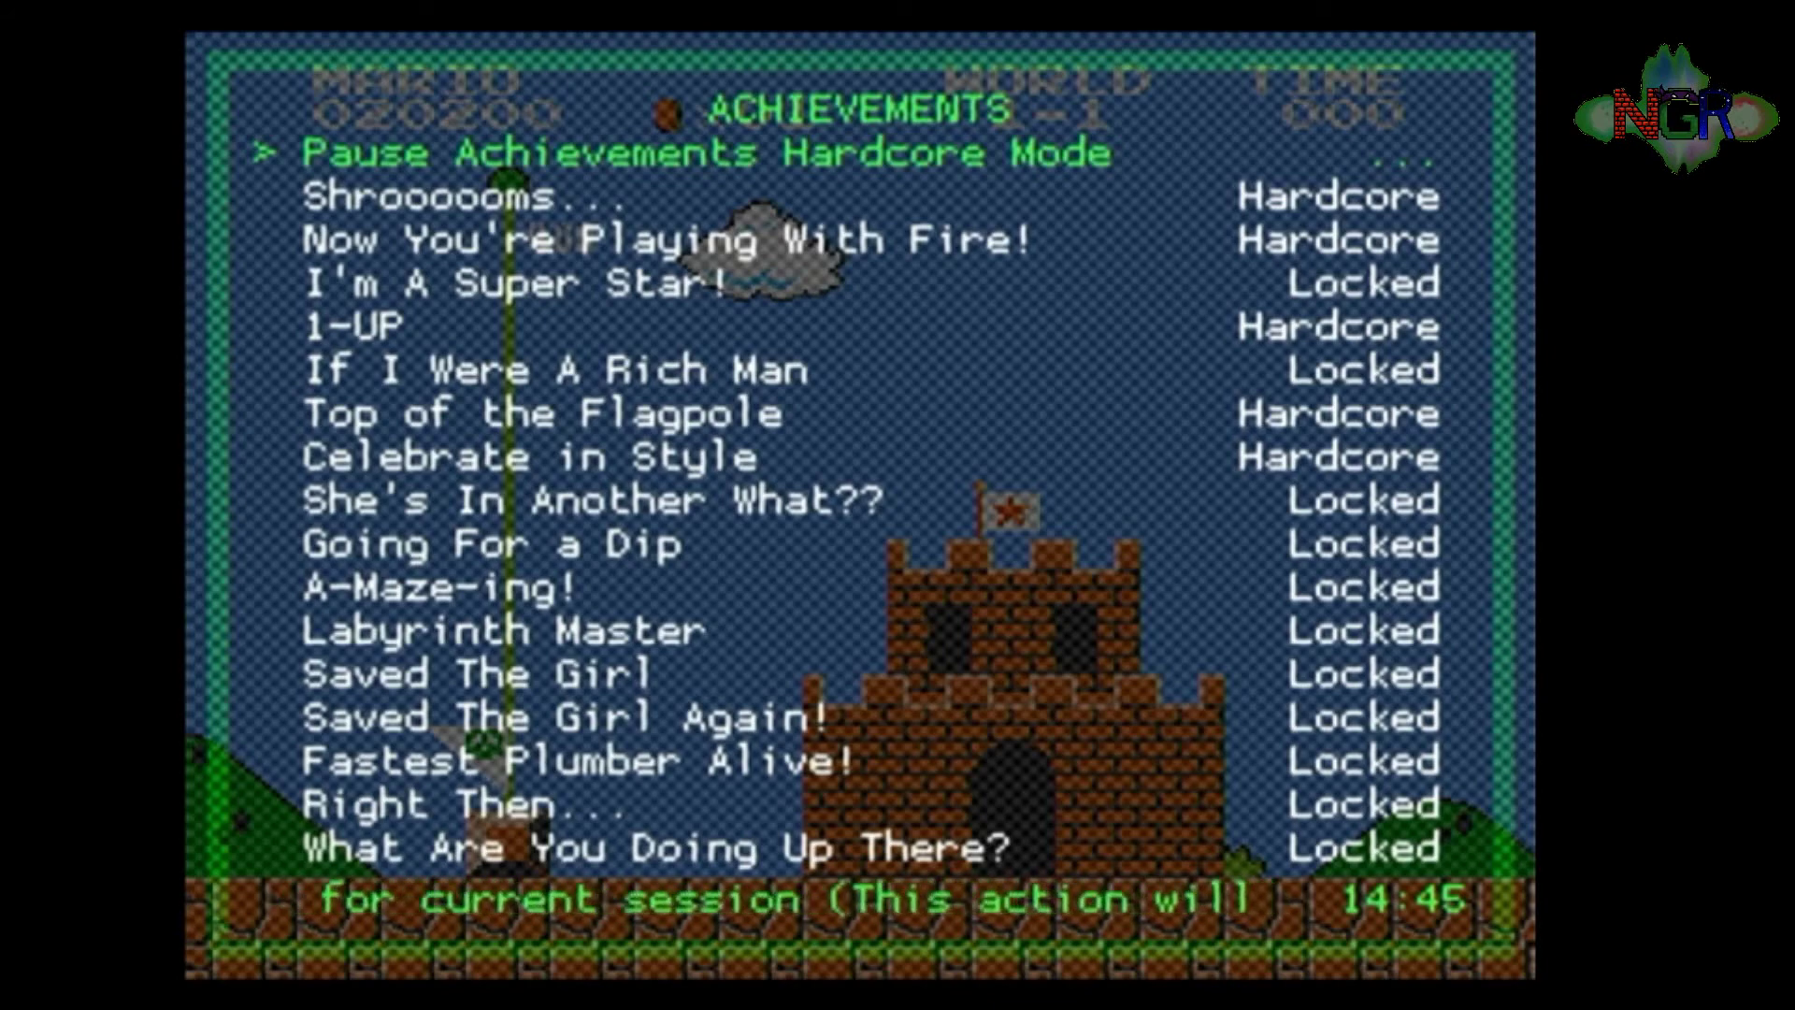
# Step: Read the descriptions of the game's achievements from Shroooooms... down to If I Were A Rich Man
pyautogui.press('Down')
pyautogui.press('Down')
pyautogui.press('Down')
pyautogui.press('Down')
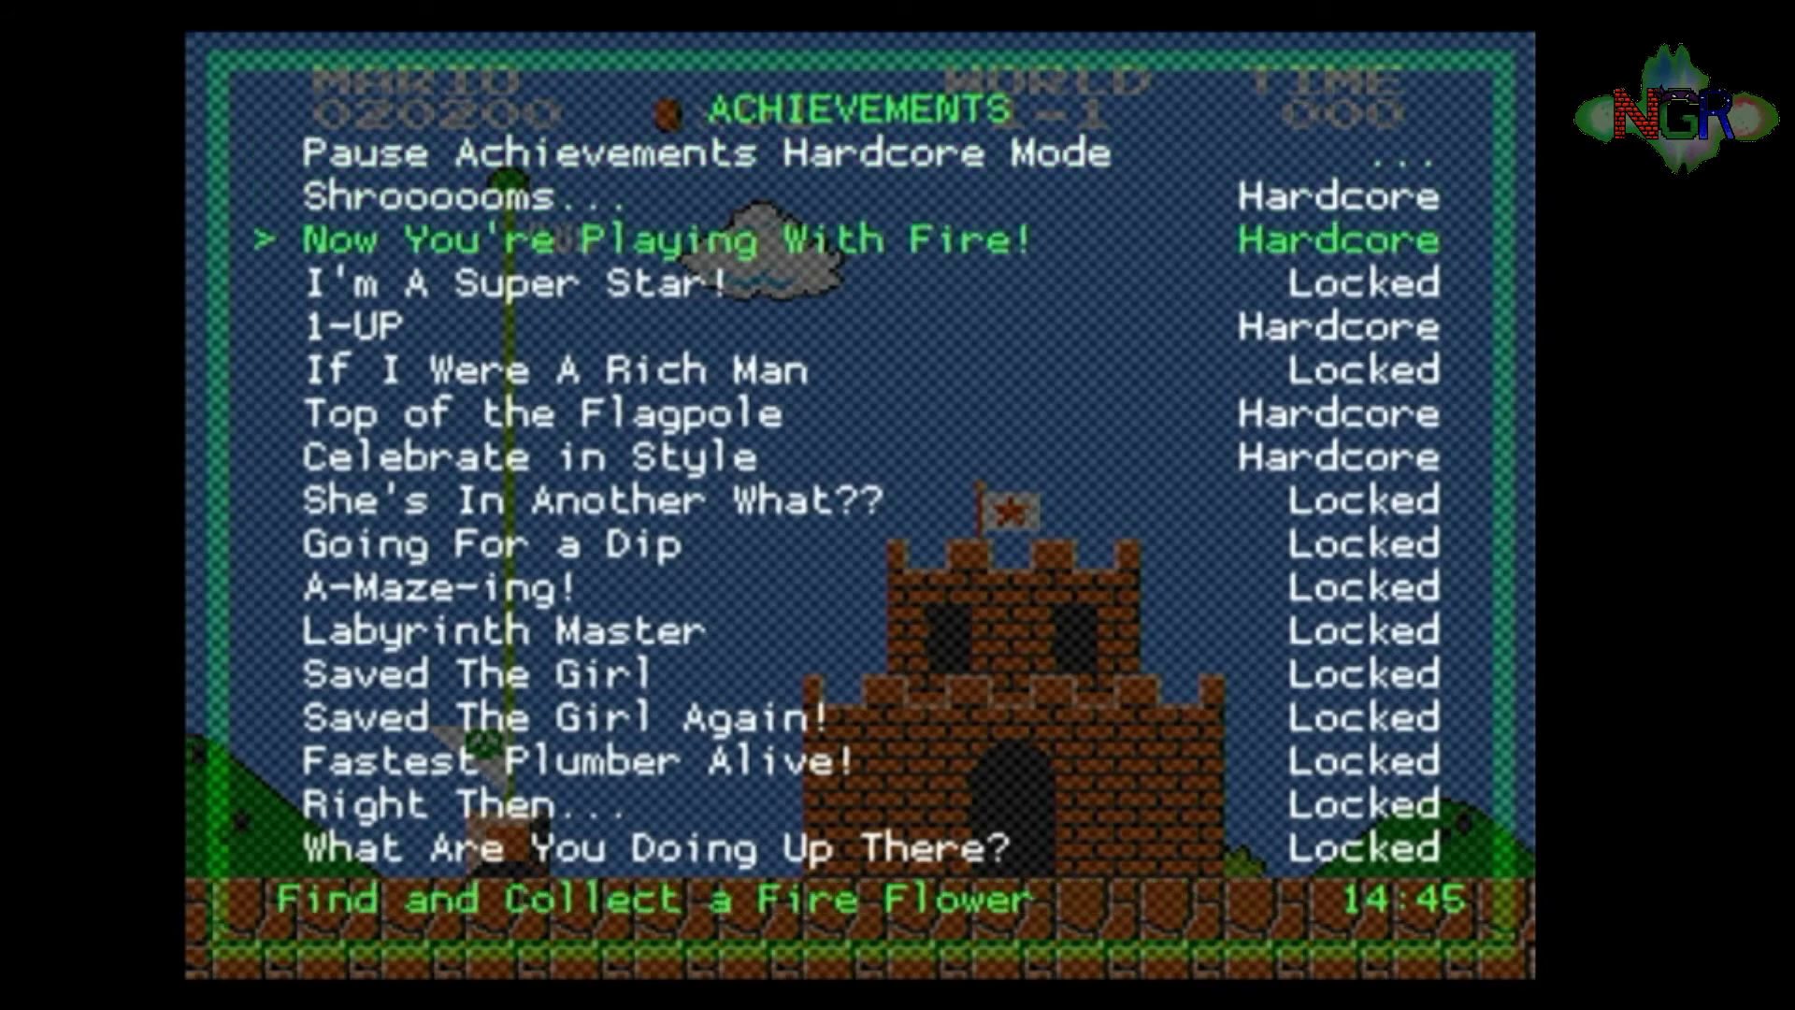
pyautogui.press('Down')
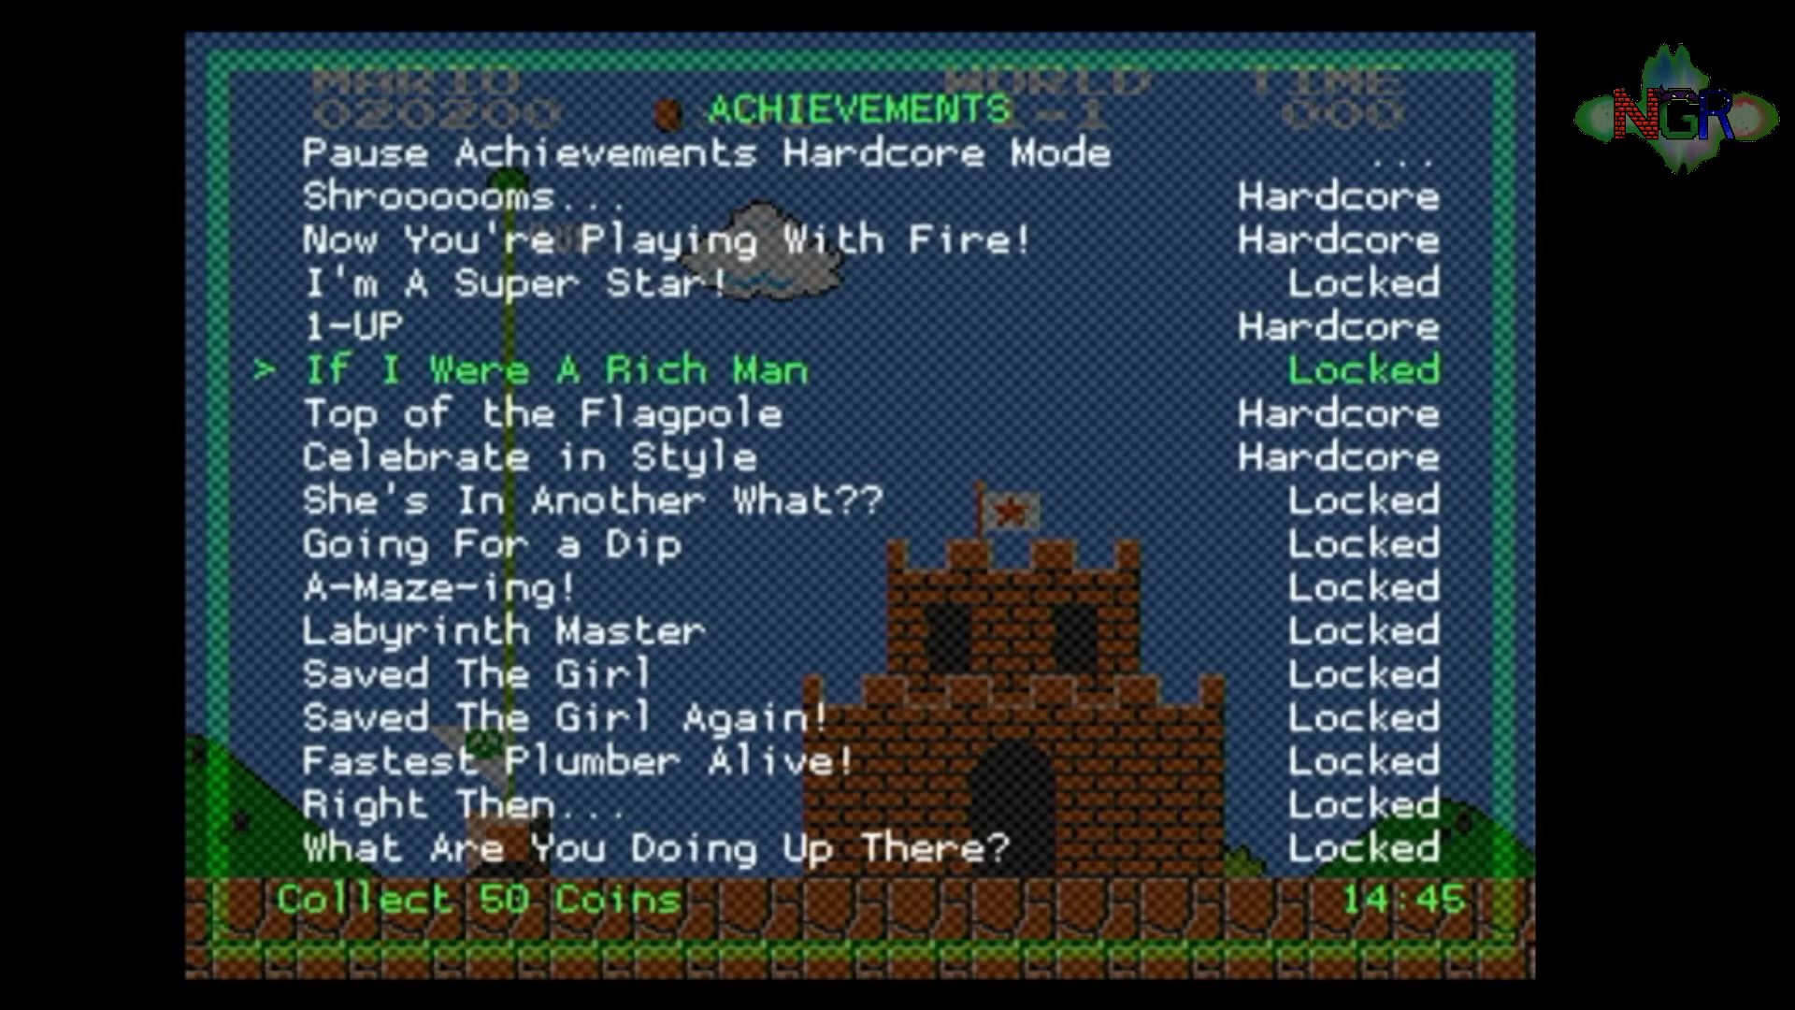